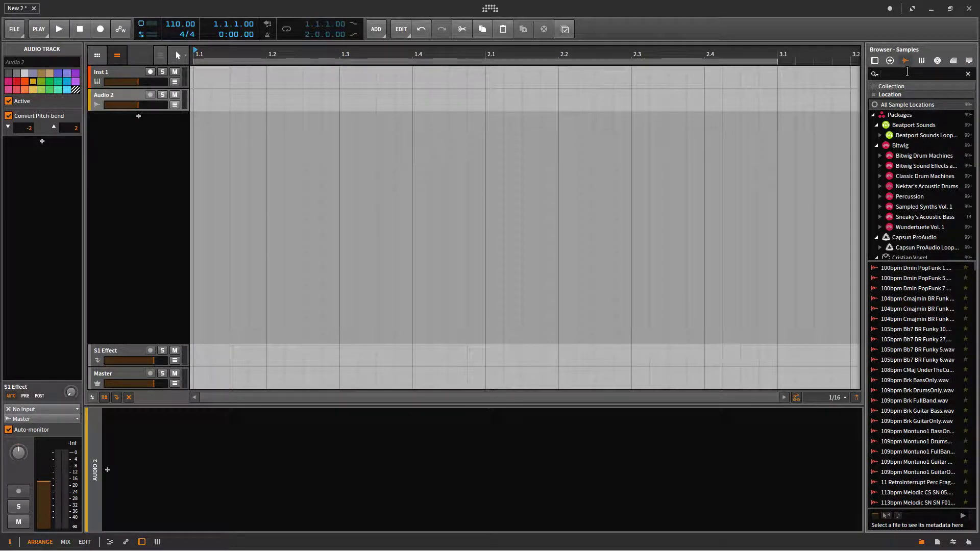
Search the samples for "kick", audition several loops, and place CPA DL Drums 06 140bpm Kick & Snare on a new audio track at 1.1.
{"action": "left_click", "coordinate": [907, 74]}
{"action": "type", "text": "kick"}
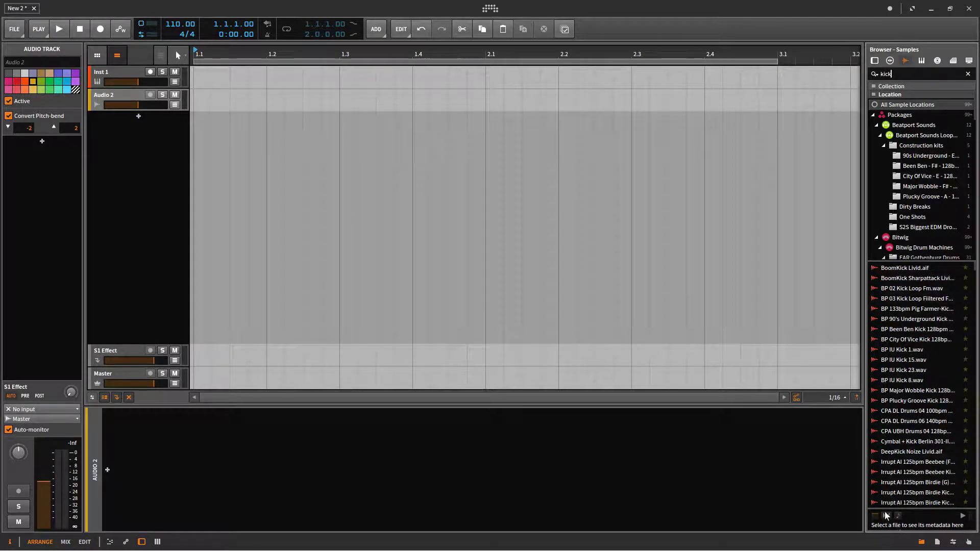
{"action": "left_click", "coordinate": [917, 288]}
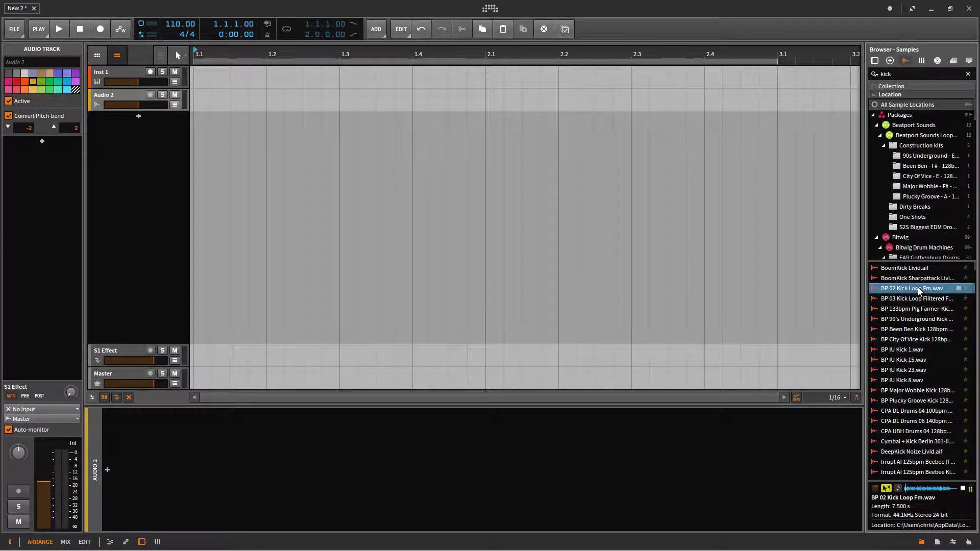
{"action": "left_click", "coordinate": [916, 330]}
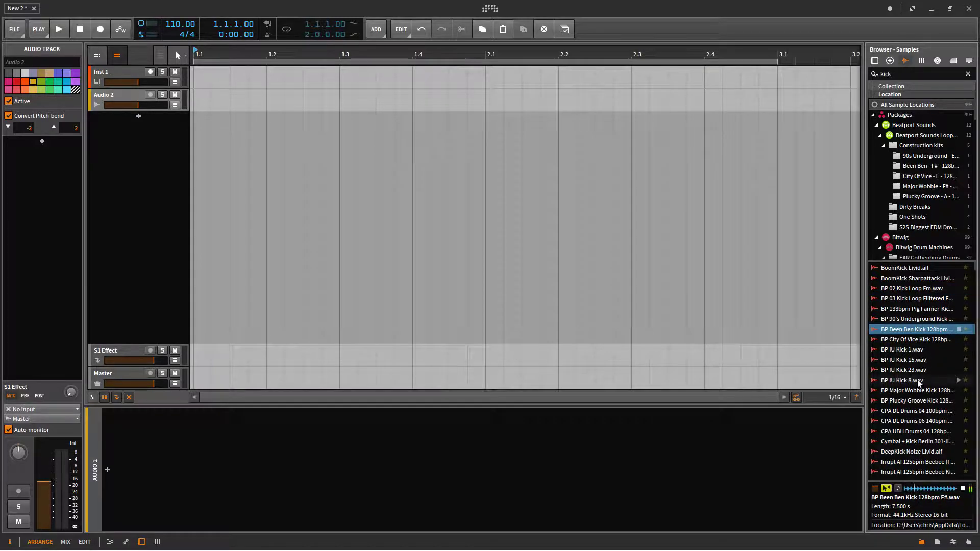
{"action": "left_click", "coordinate": [926, 402]}
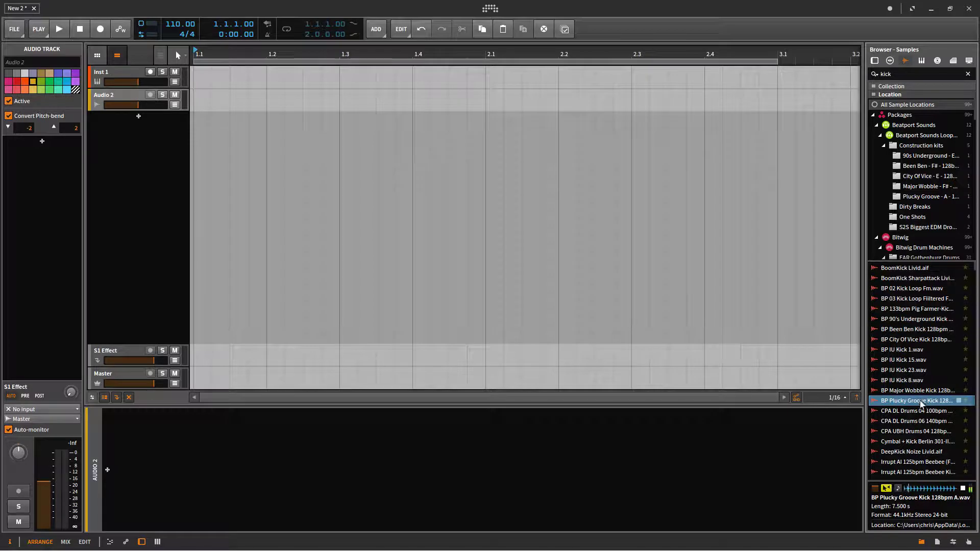
{"action": "left_click", "coordinate": [924, 412]}
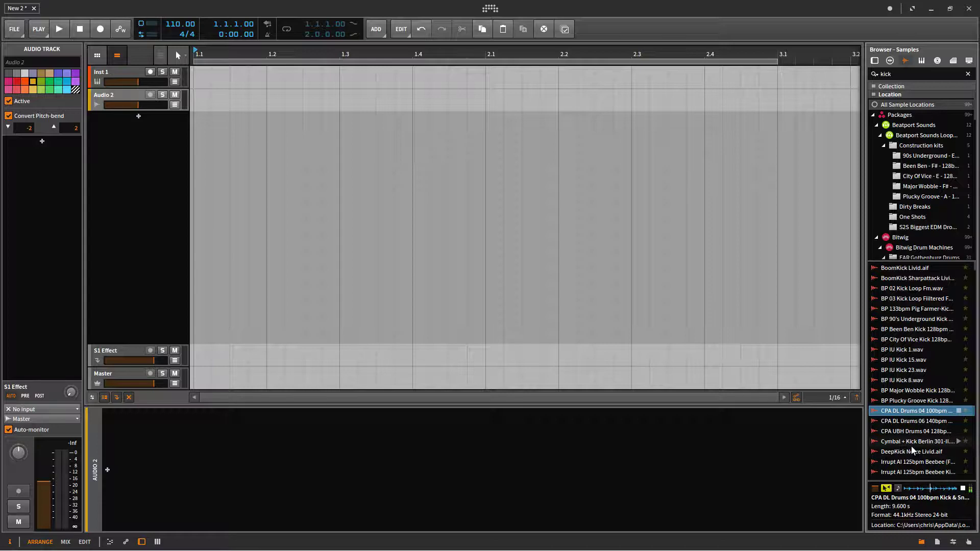
{"action": "left_click", "coordinate": [922, 422]}
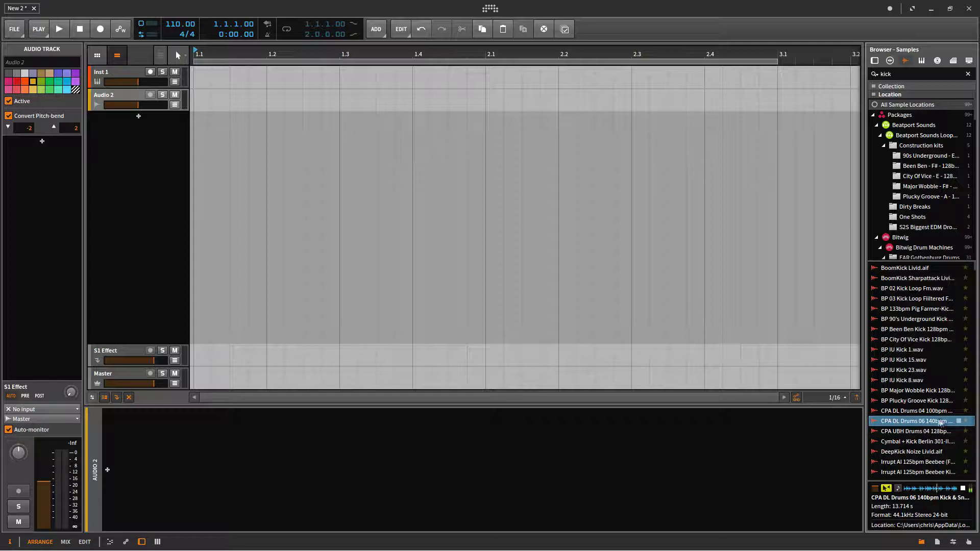
{"action": "left_click_drag", "start_coordinate": [941, 423], "coordinate": [207, 168]}
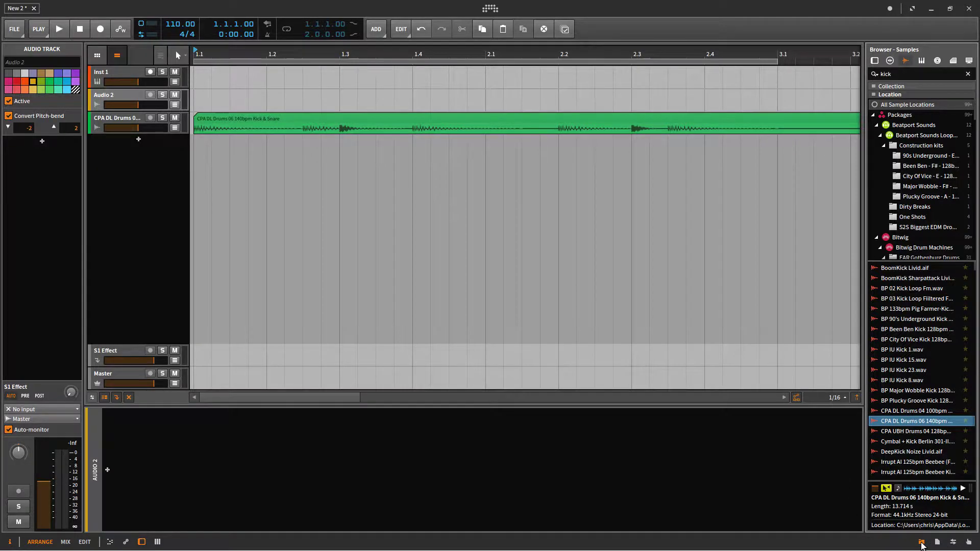
Hide the sample browser, the inspector and the device panel to enlarge the arranger.
{"action": "left_click", "coordinate": [937, 541]}
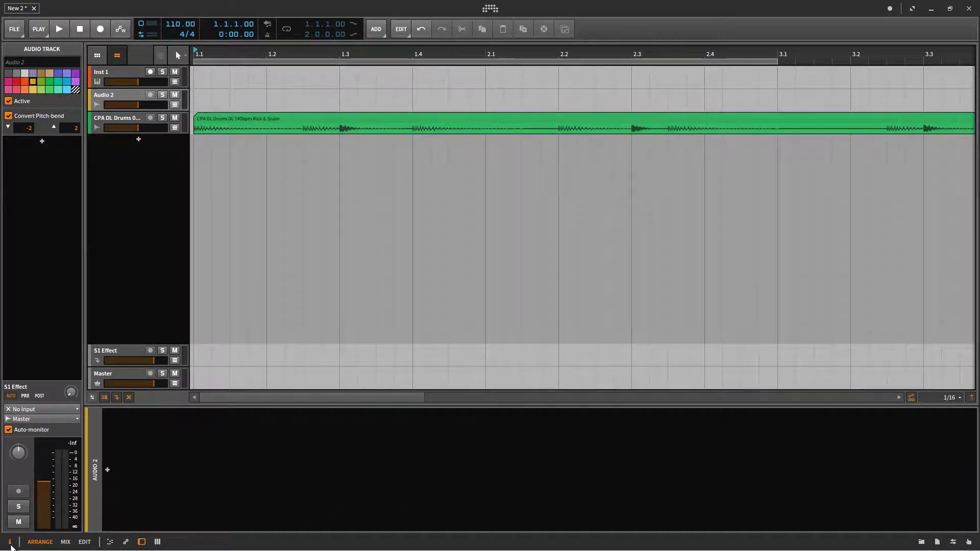
{"action": "left_click", "coordinate": [141, 542]}
{"action": "left_click", "coordinate": [142, 542]}
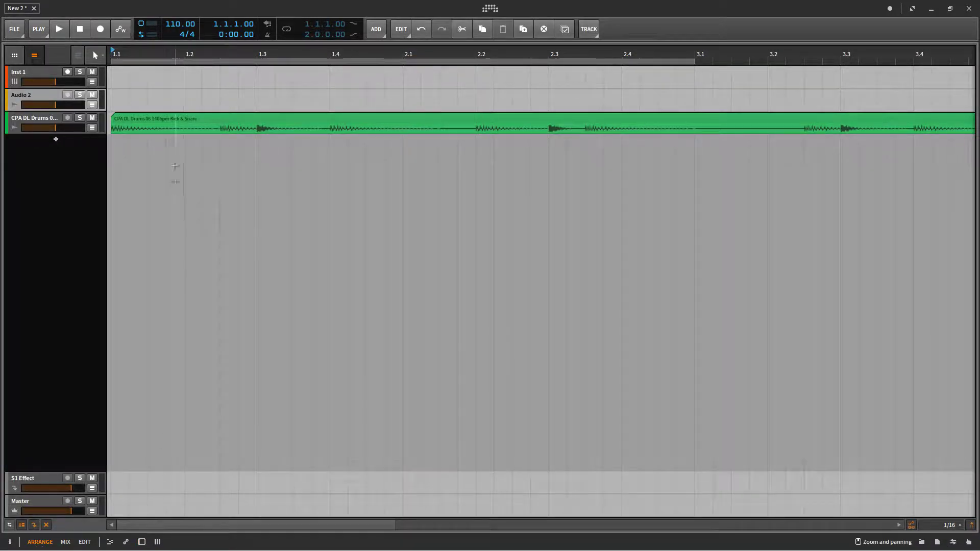
Open the kick and snare clip in an enlarged detail editor with its onset markers shown.
{"action": "left_click", "coordinate": [155, 122]}
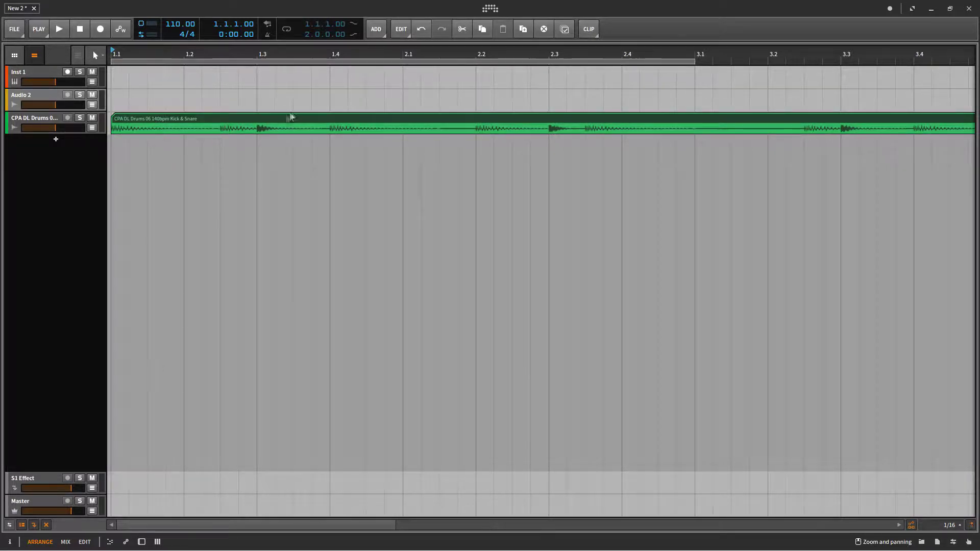
{"action": "double_click", "coordinate": [290, 119]}
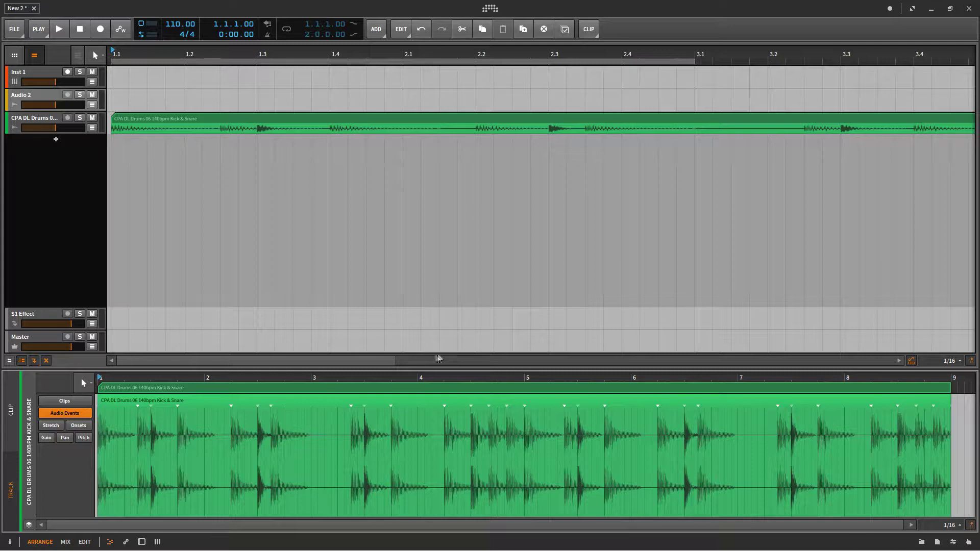
{"action": "left_click", "coordinate": [80, 426]}
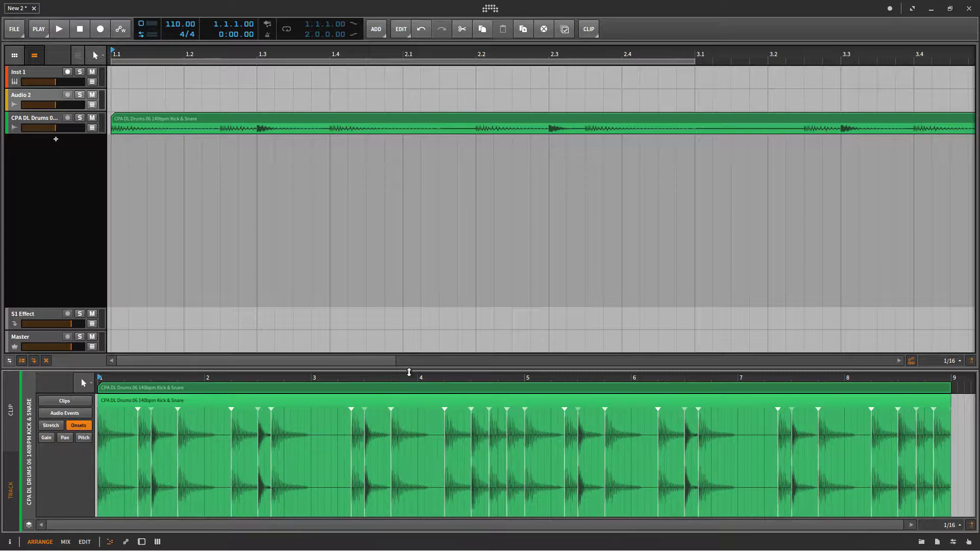
{"action": "left_click_drag", "start_coordinate": [444, 372], "coordinate": [452, 180]}
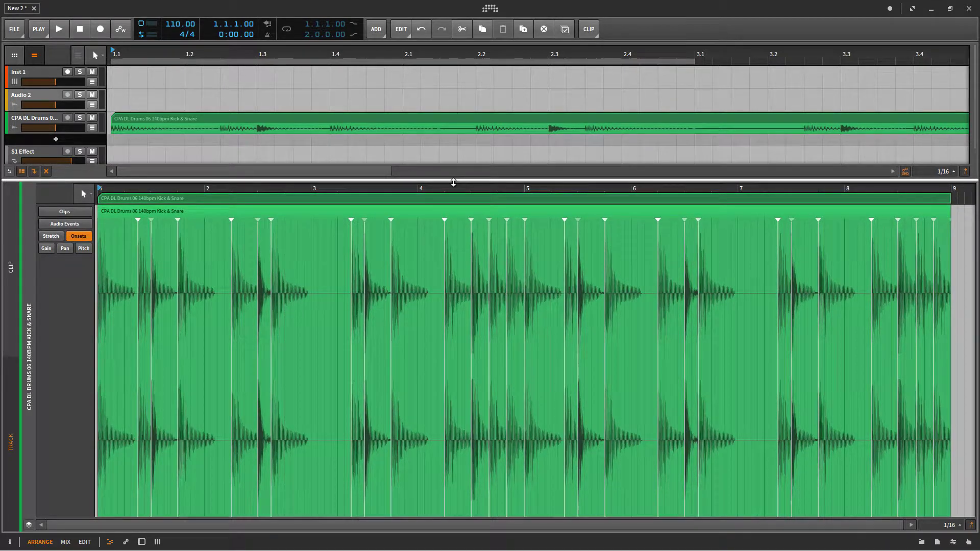
Set the project tempo to 140 BPM with the clip's inspector shown, and play the loop before and after the change.
{"action": "left_click", "coordinate": [60, 30]}
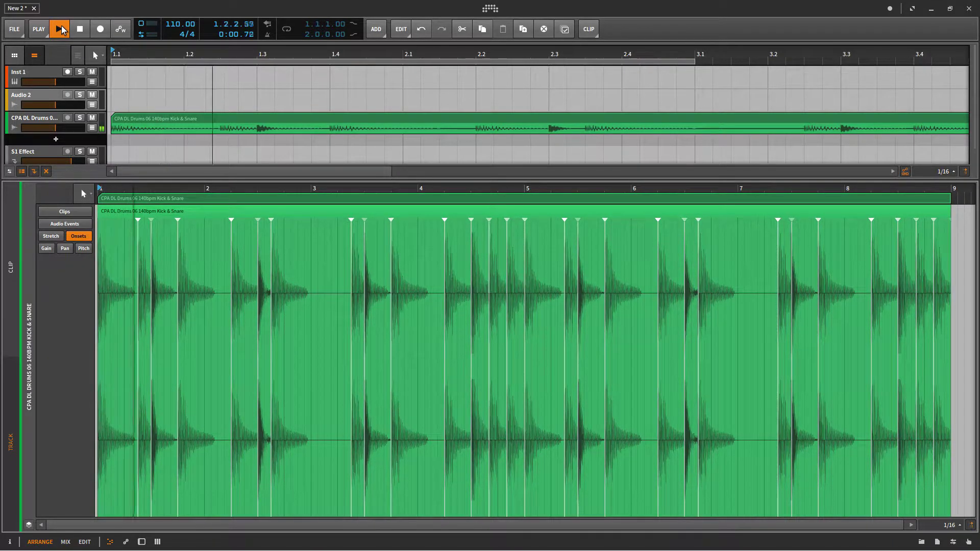
{"action": "left_click", "coordinate": [60, 29]}
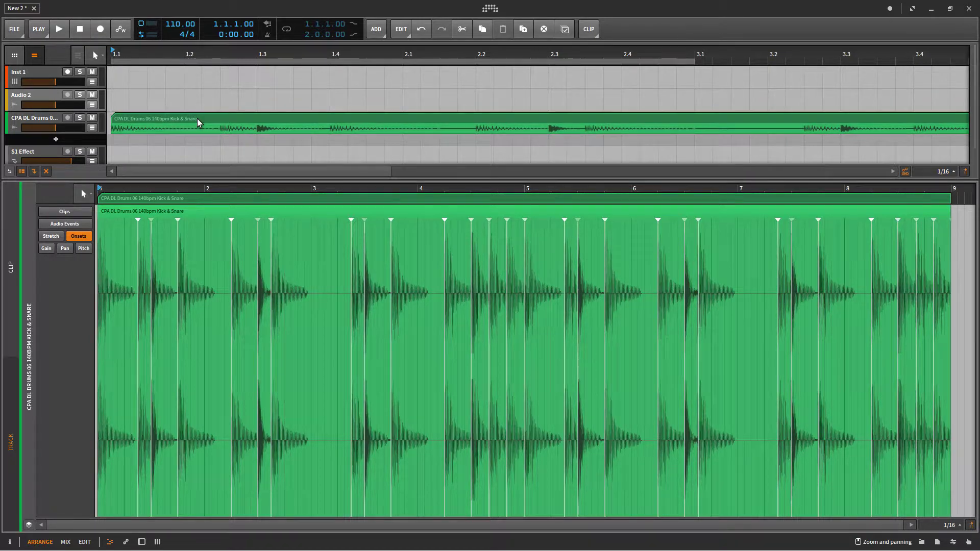
{"action": "left_click", "coordinate": [10, 543]}
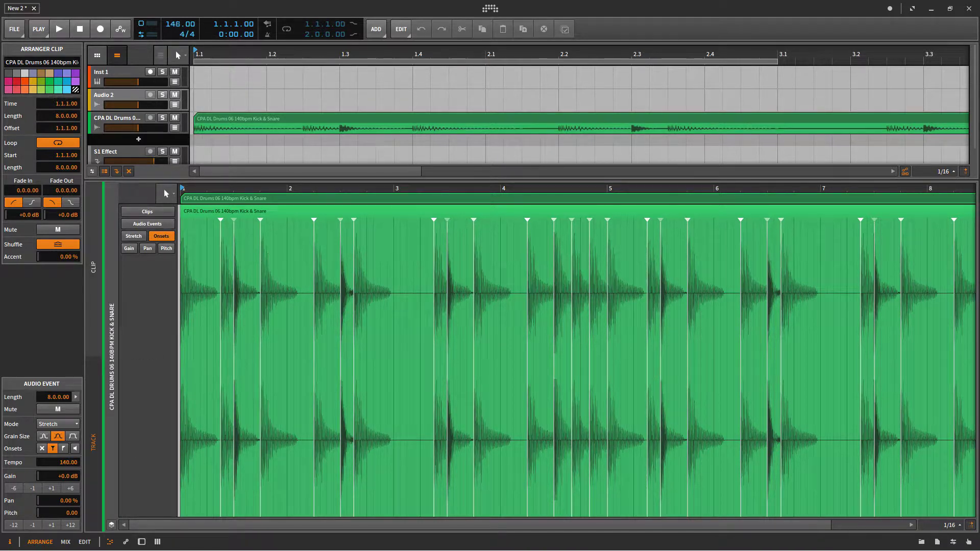
{"action": "left_click", "coordinate": [65, 31]}
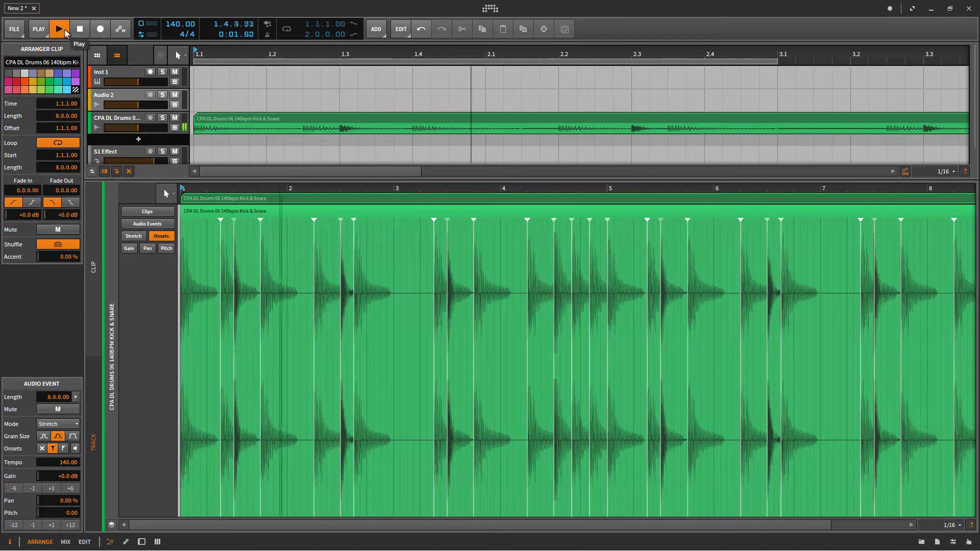
{"action": "key", "text": "space"}
Examine the loop's waveform up close from bar 1 to 2.3 and play it to locate the snare hits.
{"action": "left_click_drag", "start_coordinate": [131, 526], "coordinate": [690, 535]}
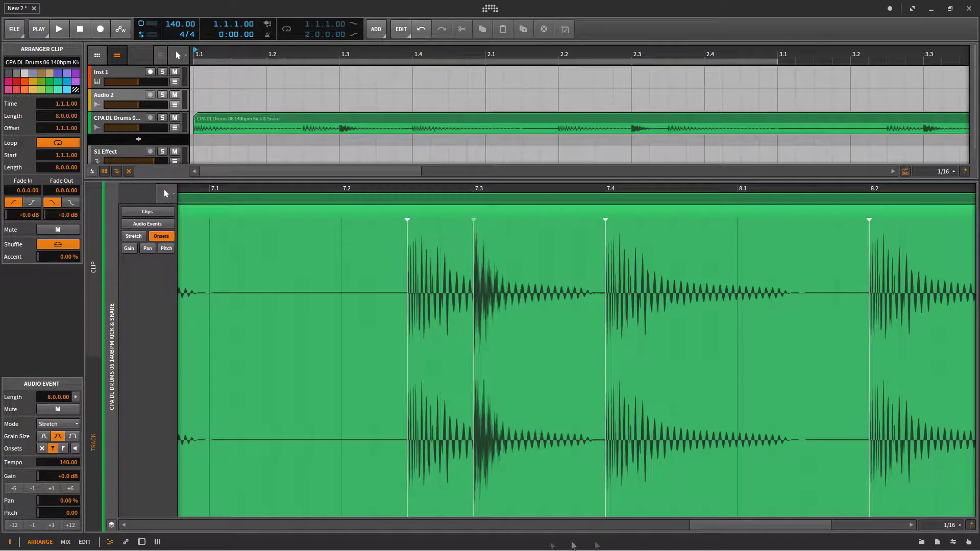
{"action": "left_click", "coordinate": [138, 526]}
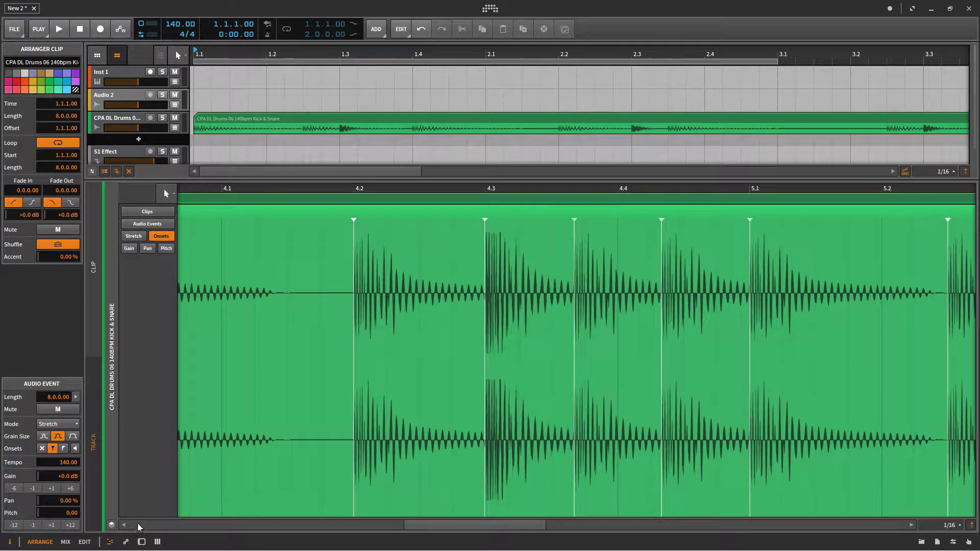
{"action": "left_click", "coordinate": [139, 526]}
{"action": "double_click", "coordinate": [145, 527]}
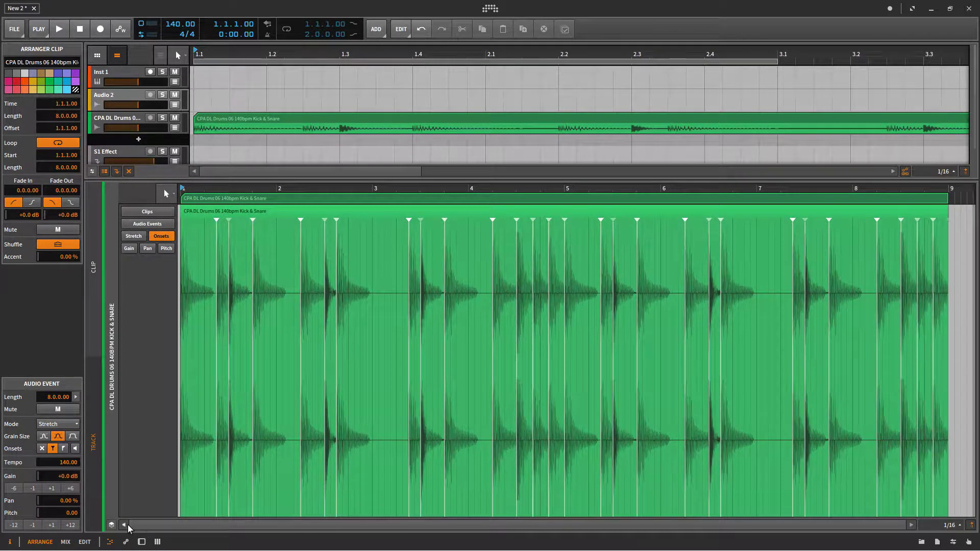
{"action": "left_click_drag", "start_coordinate": [135, 526], "coordinate": [539, 532]}
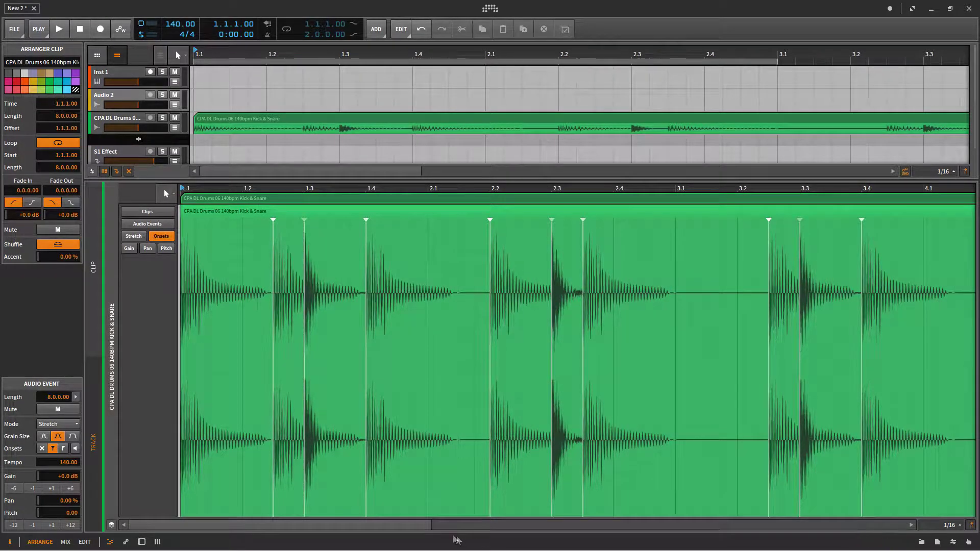
{"action": "left_click_drag", "start_coordinate": [431, 526], "coordinate": [272, 526]}
{"action": "left_click", "coordinate": [60, 29]}
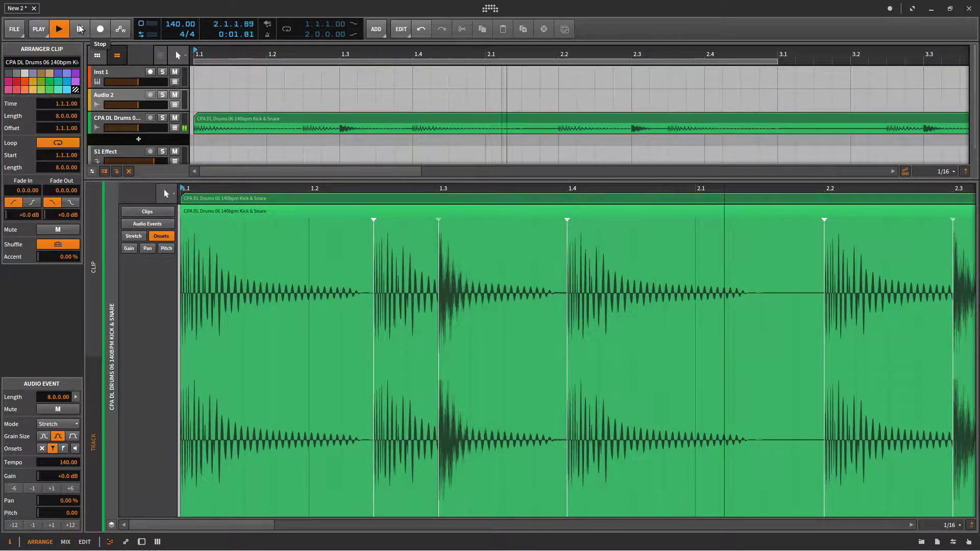
{"action": "key", "text": "space"}
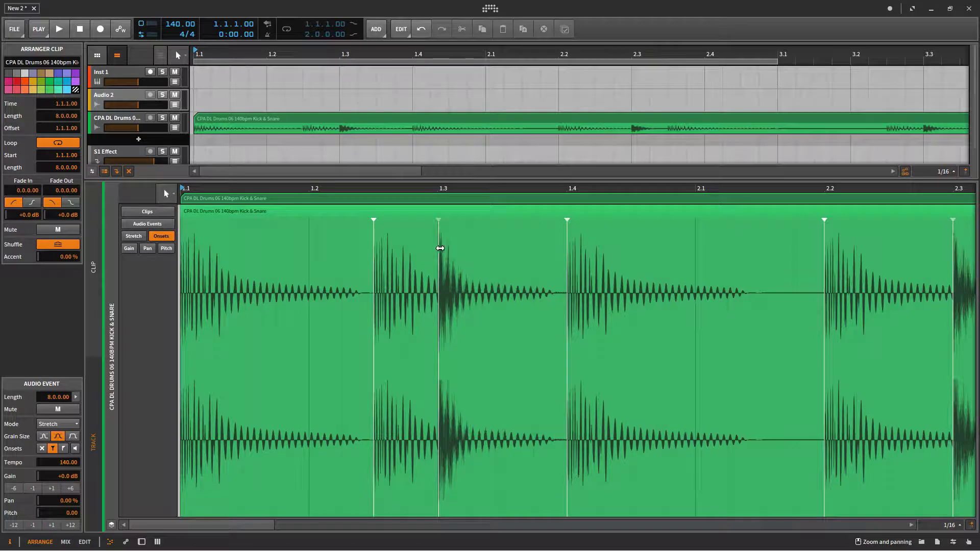
Split the audio event at the 1.3 and 1.4 onsets and delete the snare hit between them.
{"action": "right_click", "coordinate": [438, 248]}
{"action": "left_click", "coordinate": [553, 258]}
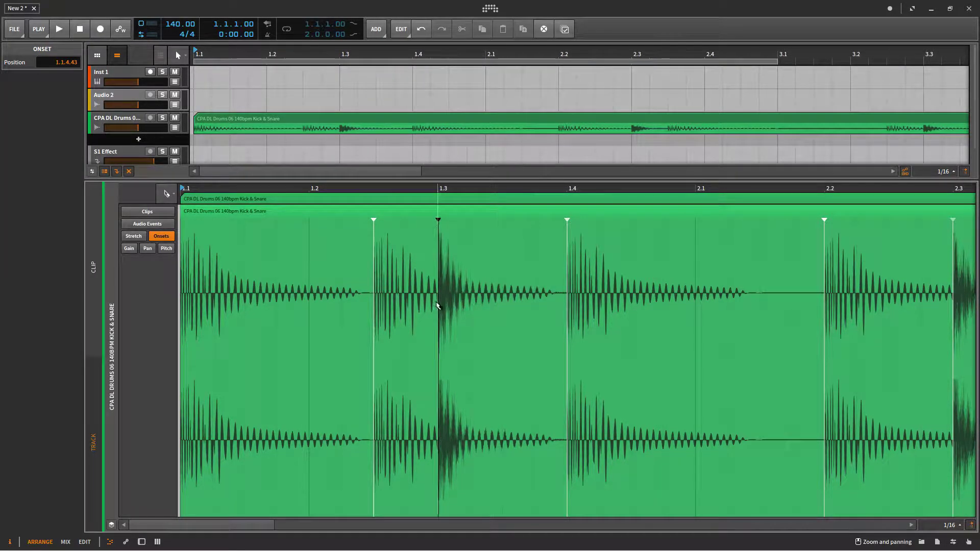
{"action": "left_click", "coordinate": [440, 306]}
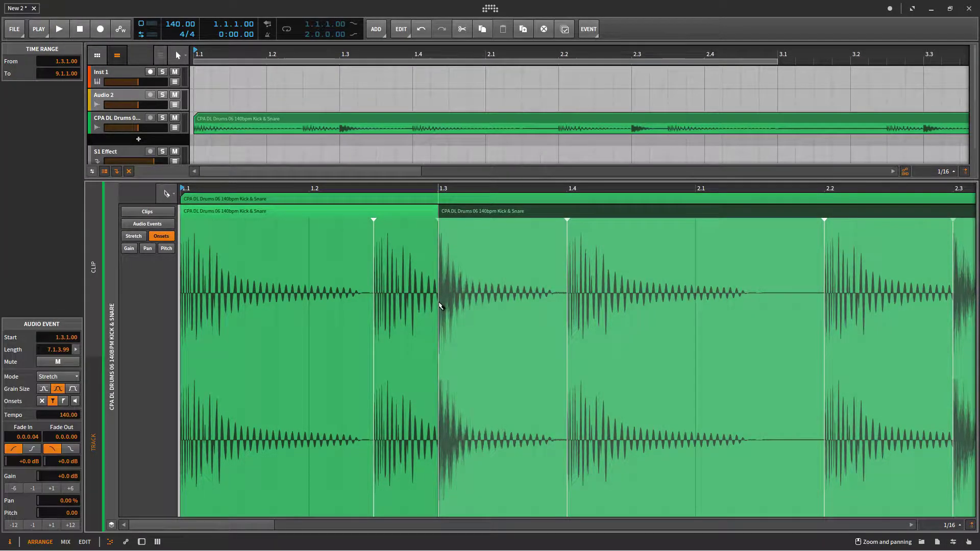
{"action": "left_click", "coordinate": [564, 312]}
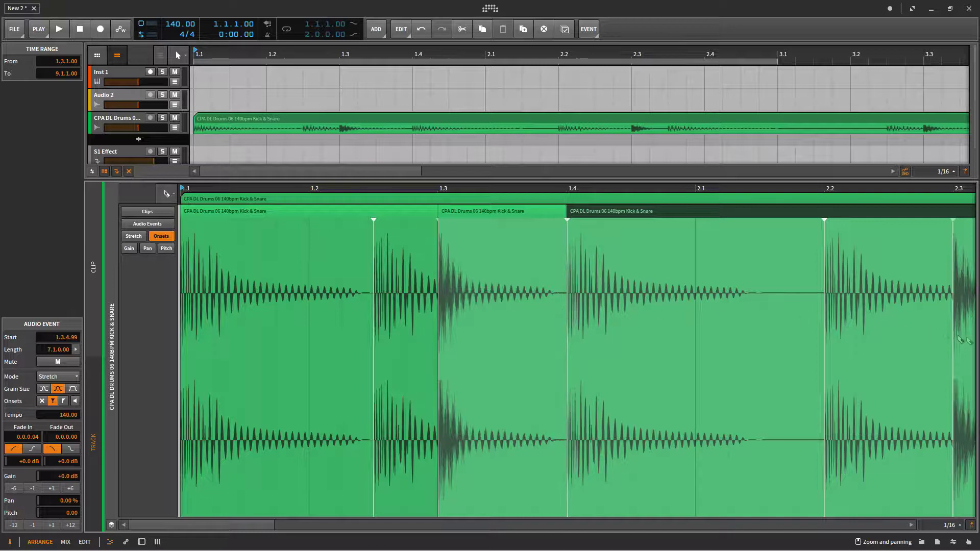
{"action": "right_click", "coordinate": [476, 223]}
{"action": "left_click", "coordinate": [490, 216]}
{"action": "left_click", "coordinate": [488, 216]}
{"action": "key", "text": "Delete"}
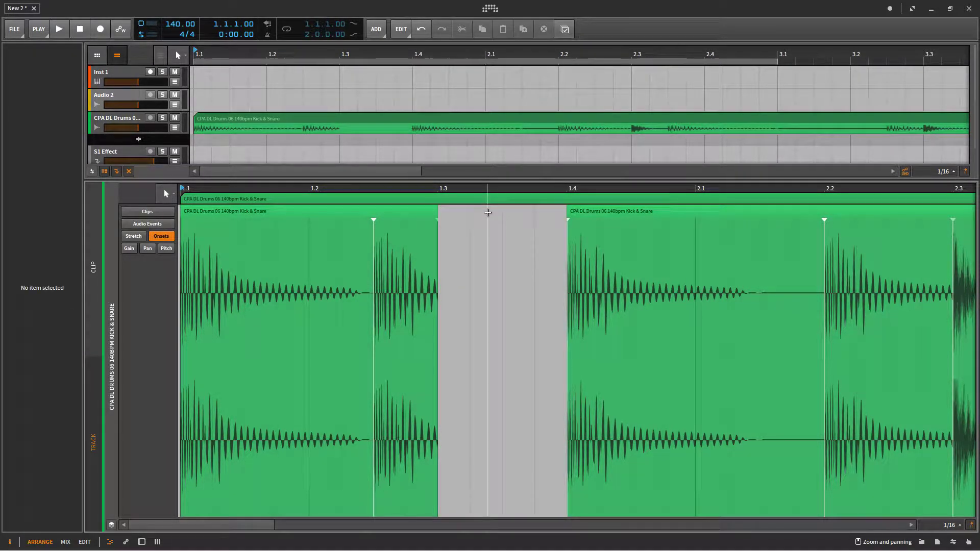
Split the audio event at the 2.3 and 2.3.3 onsets and delete the snare hit between them.
{"action": "scroll", "coordinate": [433, 477], "scroll_direction": "right", "scroll_amount": 6}
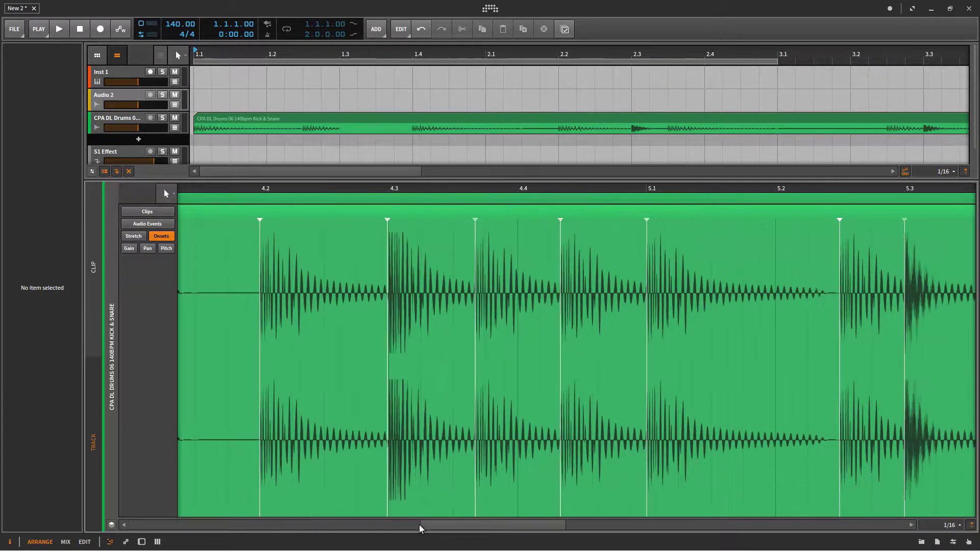
{"action": "left_click", "coordinate": [124, 524]}
{"action": "left_click", "coordinate": [124, 525]}
{"action": "left_click", "coordinate": [124, 526]}
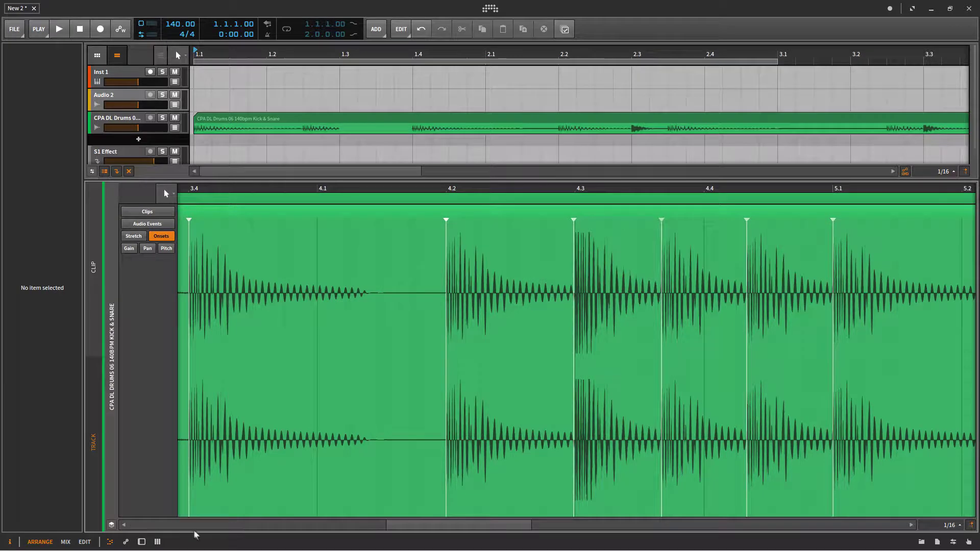
{"action": "left_click", "coordinate": [198, 524]}
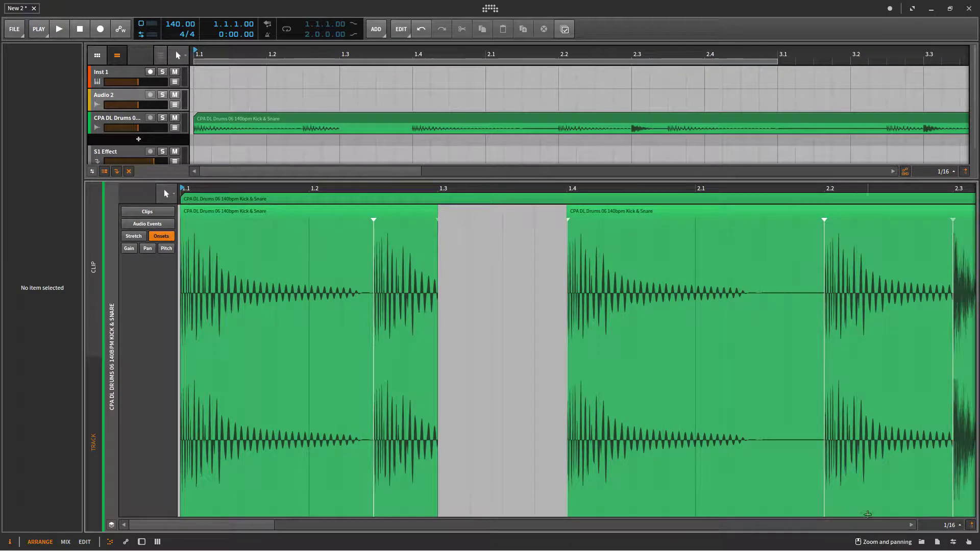
{"action": "left_click", "coordinate": [911, 524]}
{"action": "left_click", "coordinate": [911, 525]}
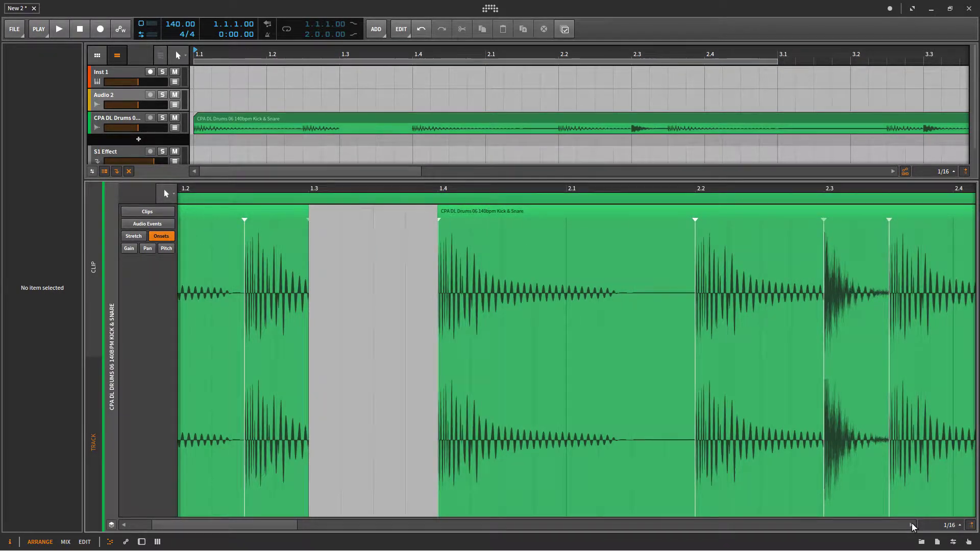
{"action": "left_click", "coordinate": [910, 525]}
{"action": "left_click", "coordinate": [911, 524]}
{"action": "left_click", "coordinate": [911, 525]}
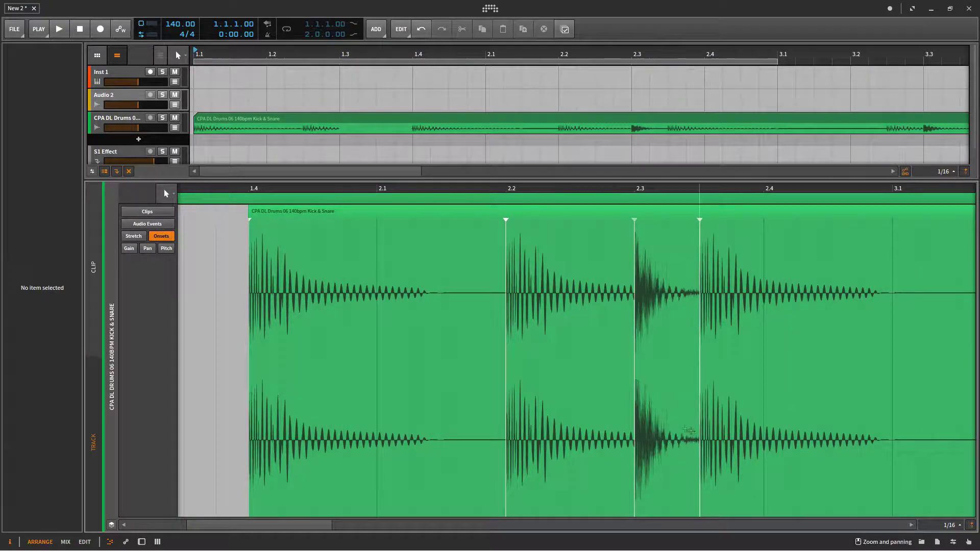
{"action": "right_click", "coordinate": [634, 400]}
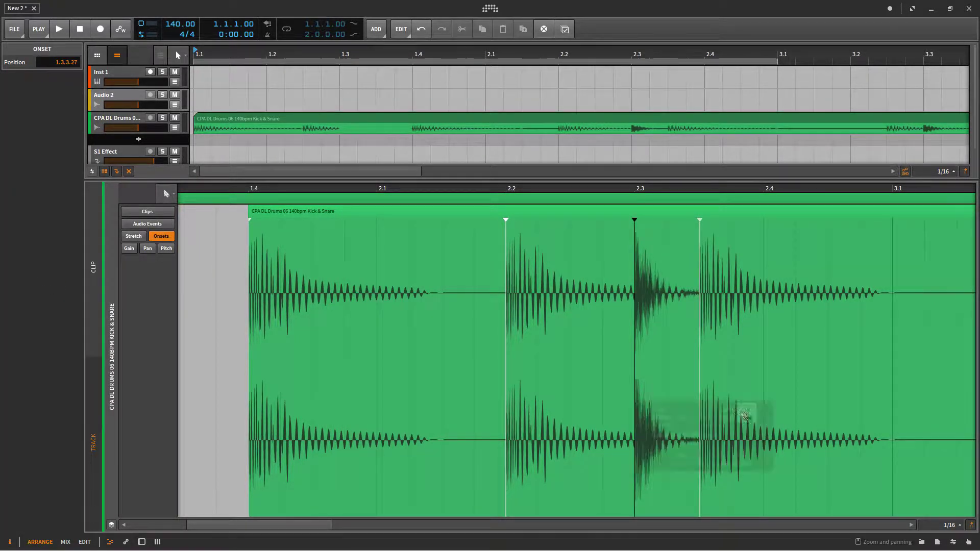
{"action": "left_click", "coordinate": [636, 365]}
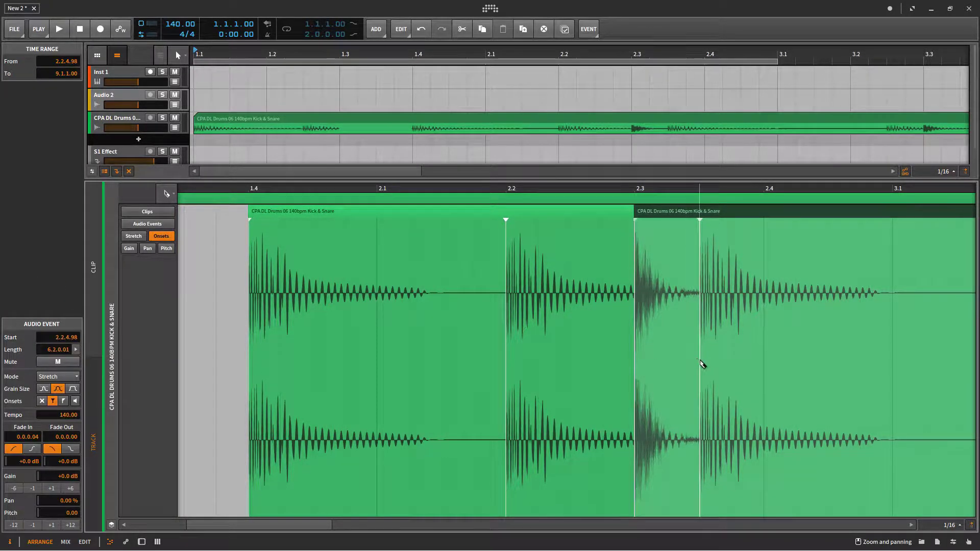
{"action": "right_click", "coordinate": [653, 245]}
{"action": "left_click", "coordinate": [671, 245]}
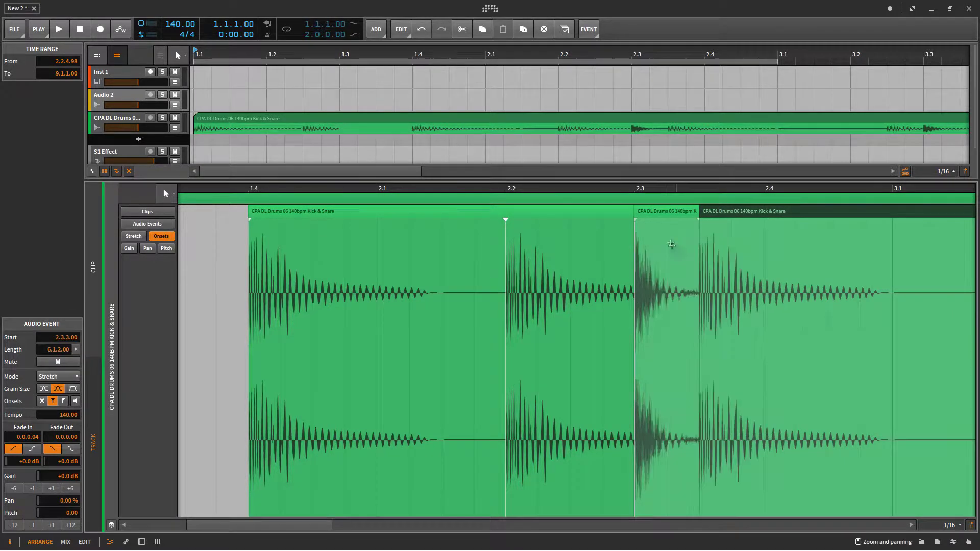
{"action": "left_click", "coordinate": [662, 225]}
{"action": "left_click", "coordinate": [656, 218]}
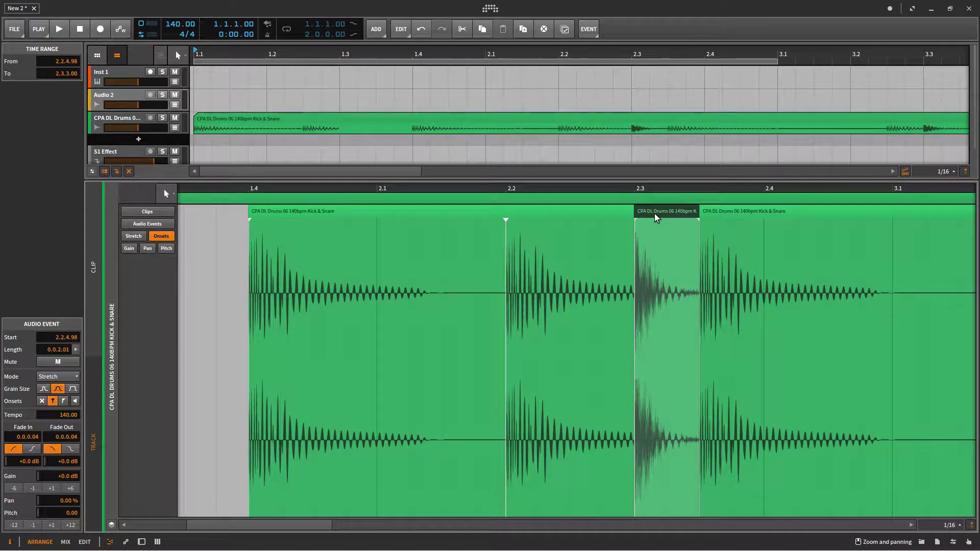
{"action": "key", "text": "Delete"}
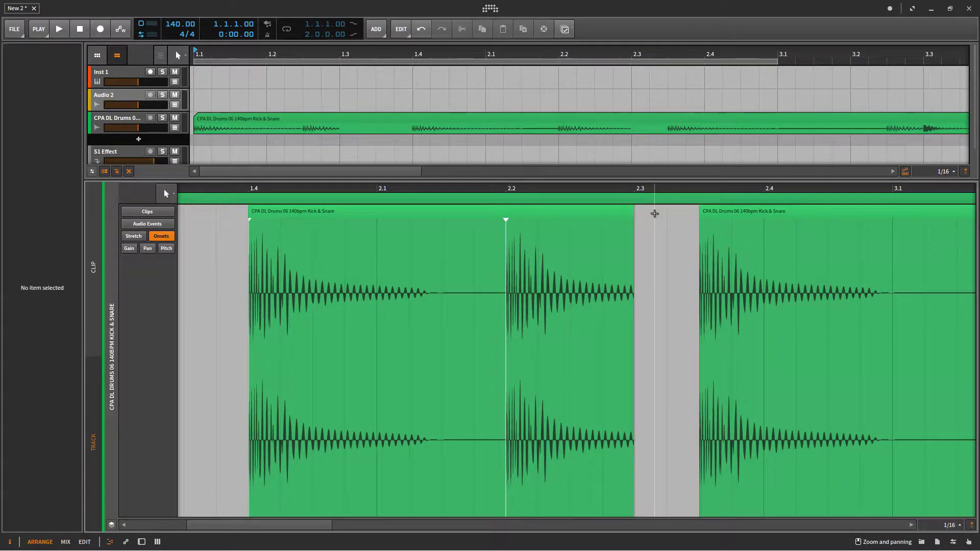
Split the audio event at the 3.3 and 3.4 onsets and delete the snare hit between them.
{"action": "left_click", "coordinate": [911, 525]}
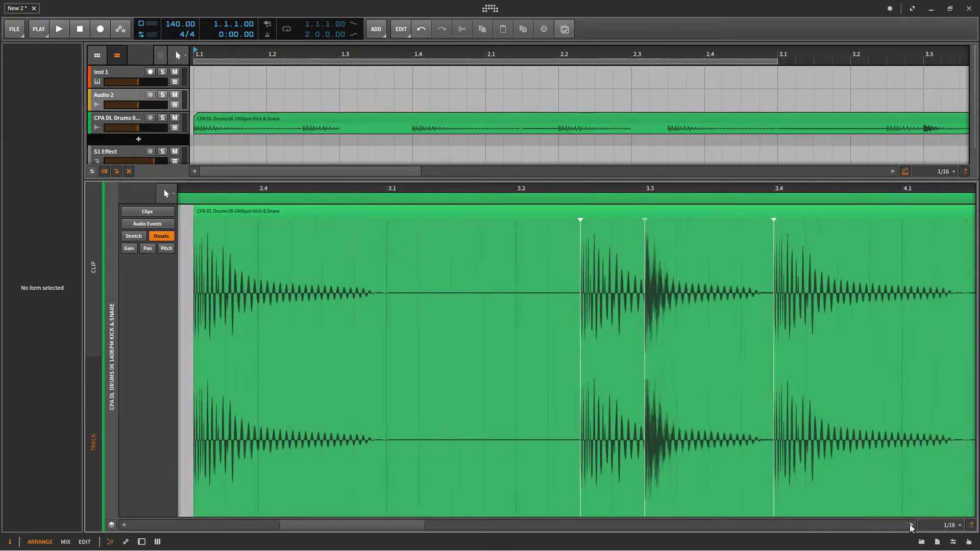
{"action": "left_click", "coordinate": [911, 525]}
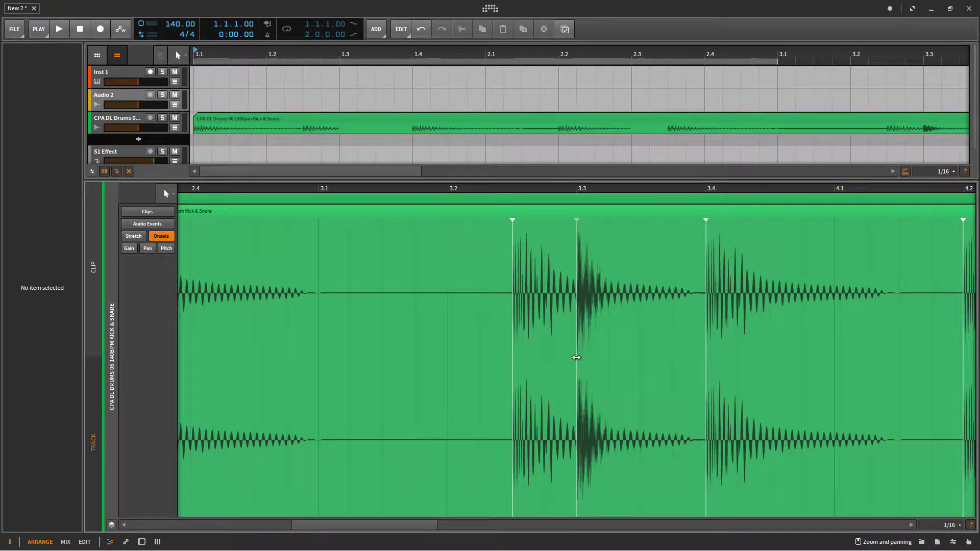
{"action": "right_click", "coordinate": [577, 357]}
{"action": "left_click", "coordinate": [690, 367]}
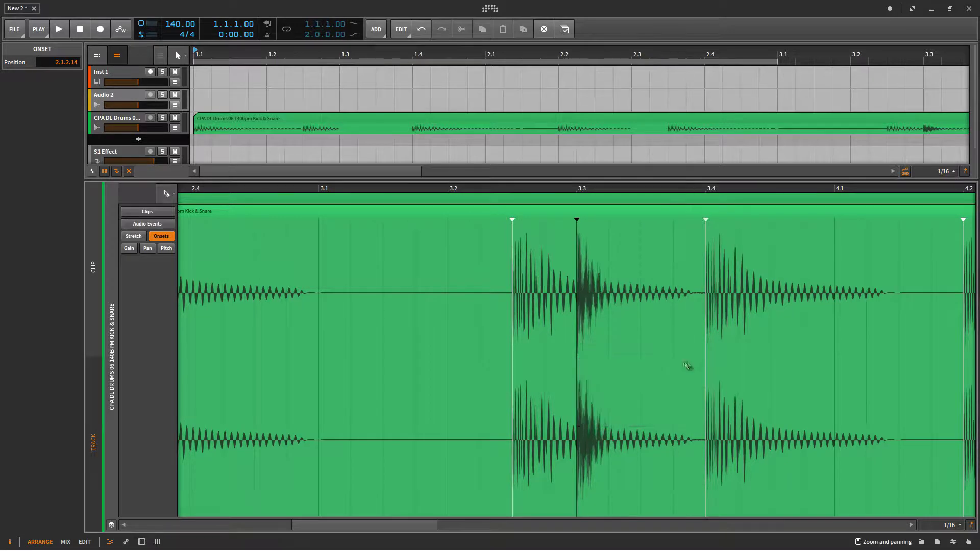
{"action": "left_click", "coordinate": [577, 368], "text": "alt"}
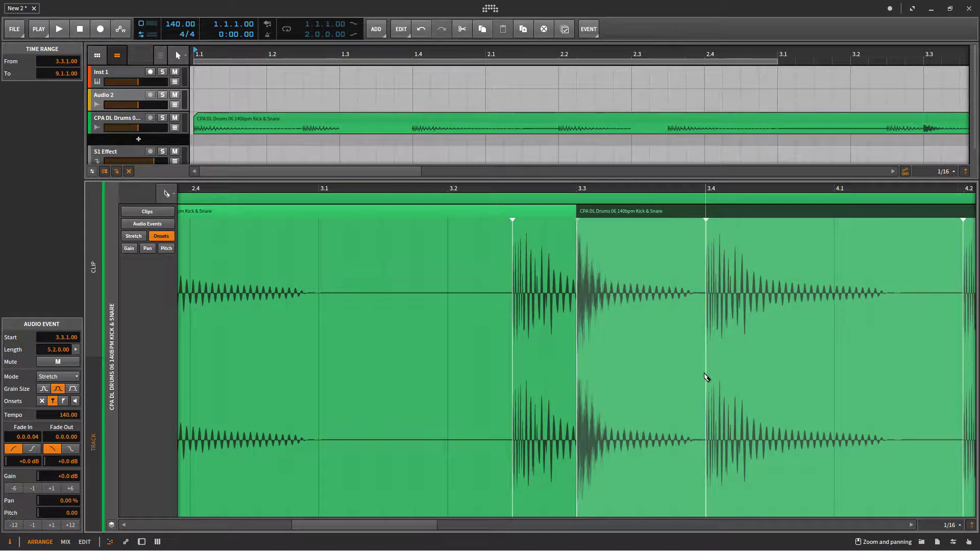
{"action": "left_click", "coordinate": [705, 375], "text": "alt"}
{"action": "right_click", "coordinate": [607, 245]}
{"action": "left_click", "coordinate": [633, 253]}
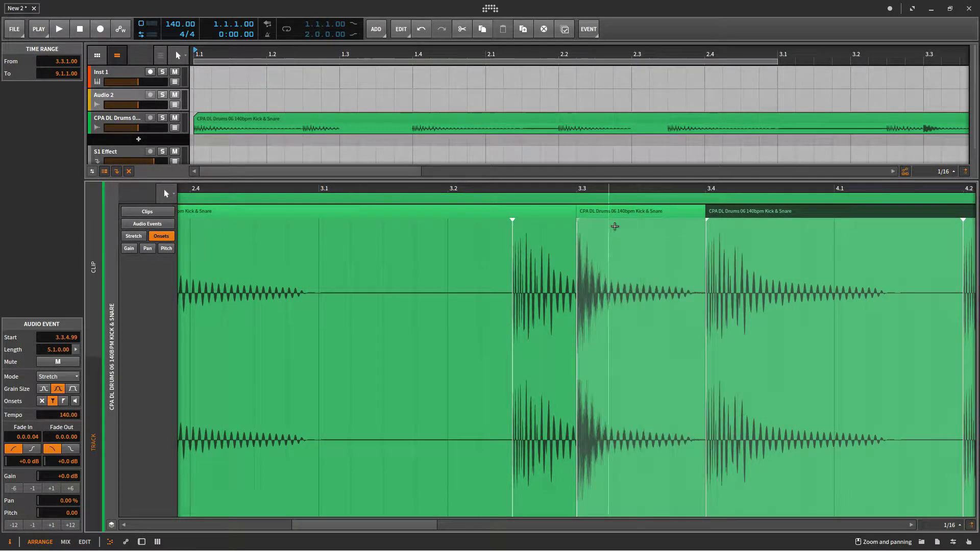
{"action": "left_click", "coordinate": [614, 223]}
{"action": "left_click", "coordinate": [611, 214]}
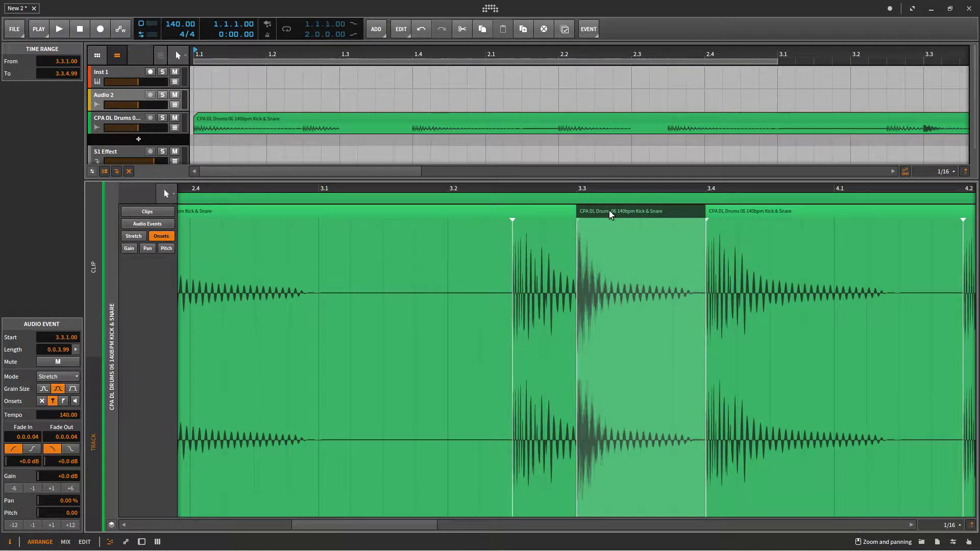
{"action": "key", "text": "Delete"}
Split the audio event at the 6.3 onset and the onset right after it, and delete the short snare hit between them.
{"action": "left_click_drag", "start_coordinate": [911, 525], "coordinate": [911, 525]}
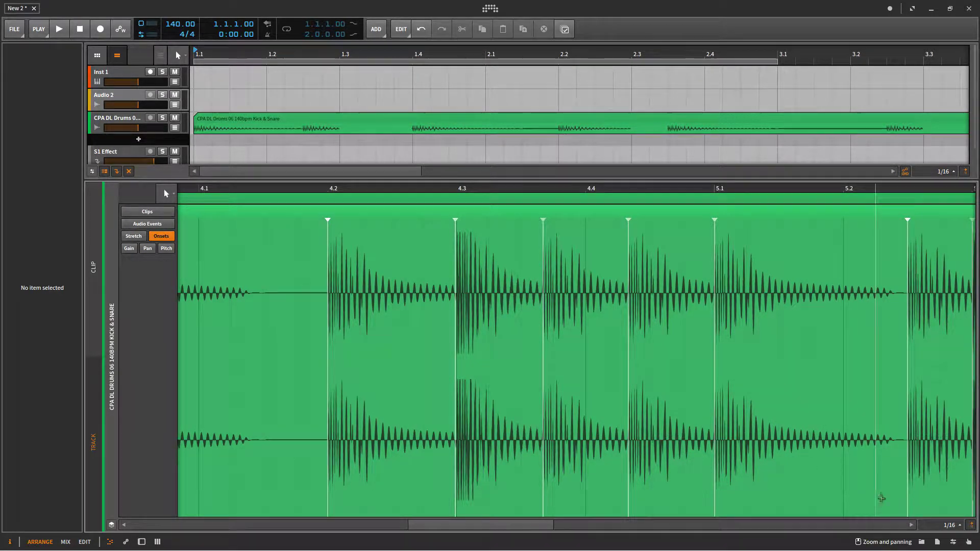
{"action": "left_click", "coordinate": [898, 526]}
{"action": "left_click", "coordinate": [899, 526]}
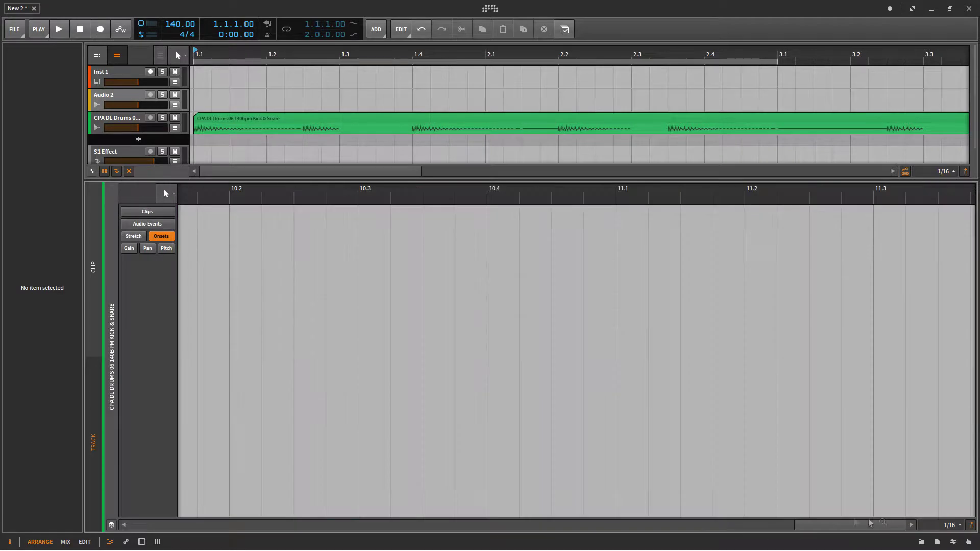
{"action": "left_click_drag", "start_coordinate": [123, 525], "coordinate": [124, 526]}
{"action": "left_click", "coordinate": [152, 526]}
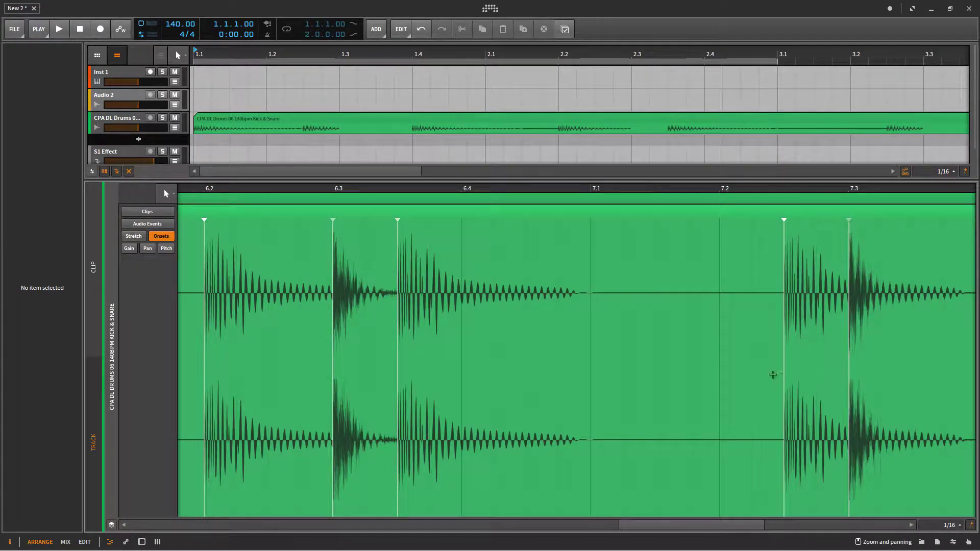
{"action": "right_click", "coordinate": [333, 403]}
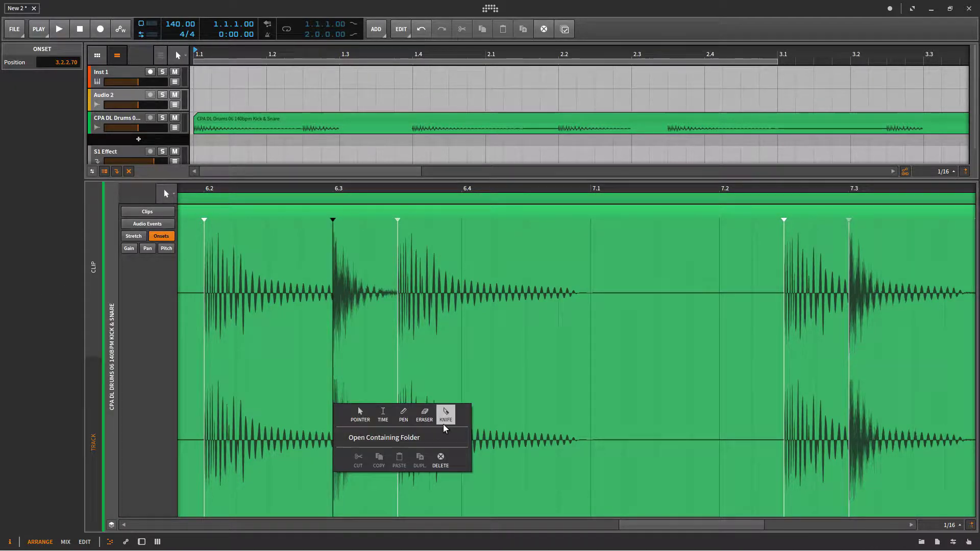
{"action": "left_click", "coordinate": [446, 409]}
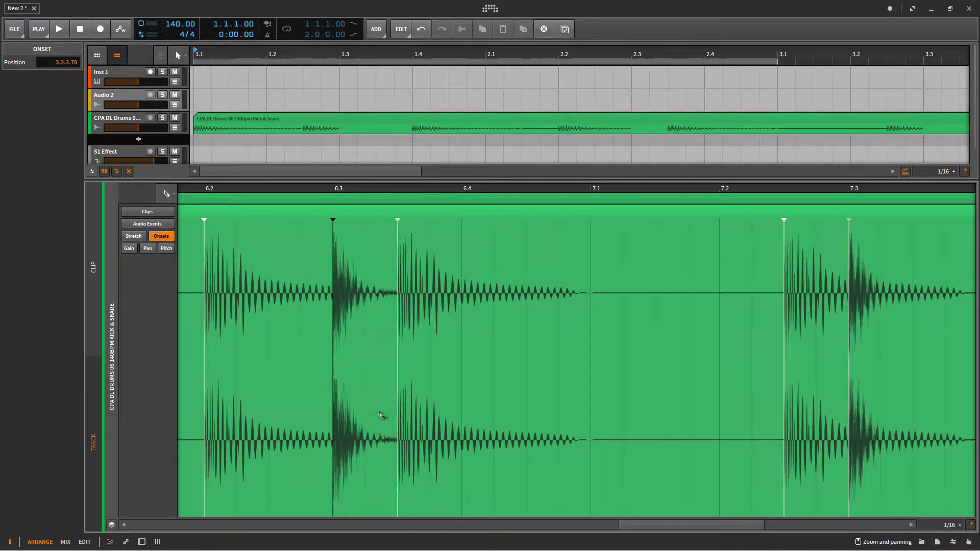
{"action": "left_click", "coordinate": [335, 407]}
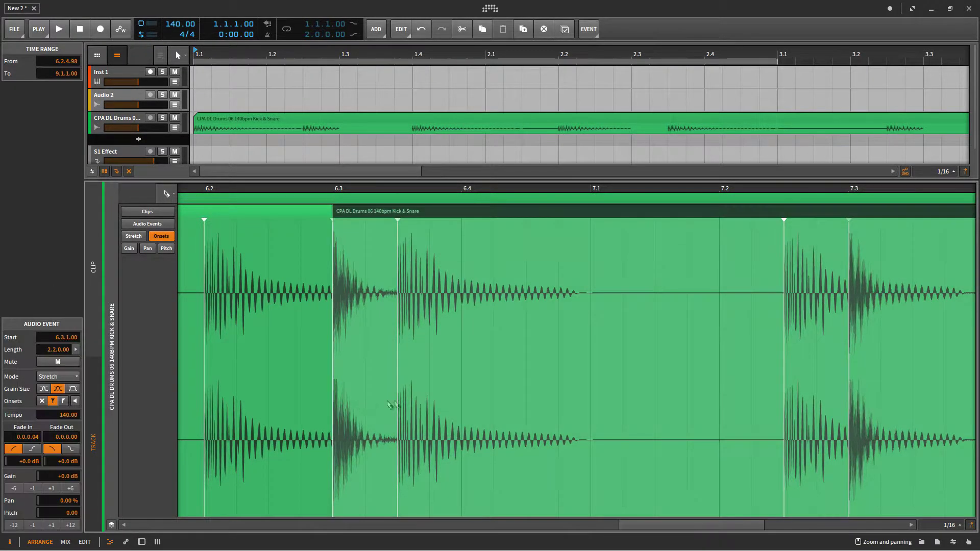
{"action": "right_click", "coordinate": [362, 257]}
{"action": "left_click", "coordinate": [393, 265]}
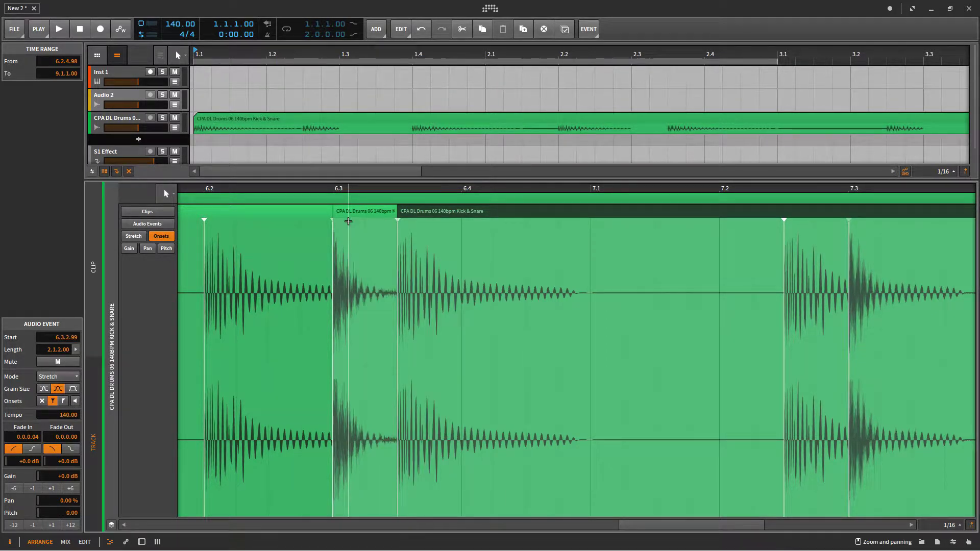
{"action": "left_click", "coordinate": [356, 215]}
{"action": "key", "text": "Delete"}
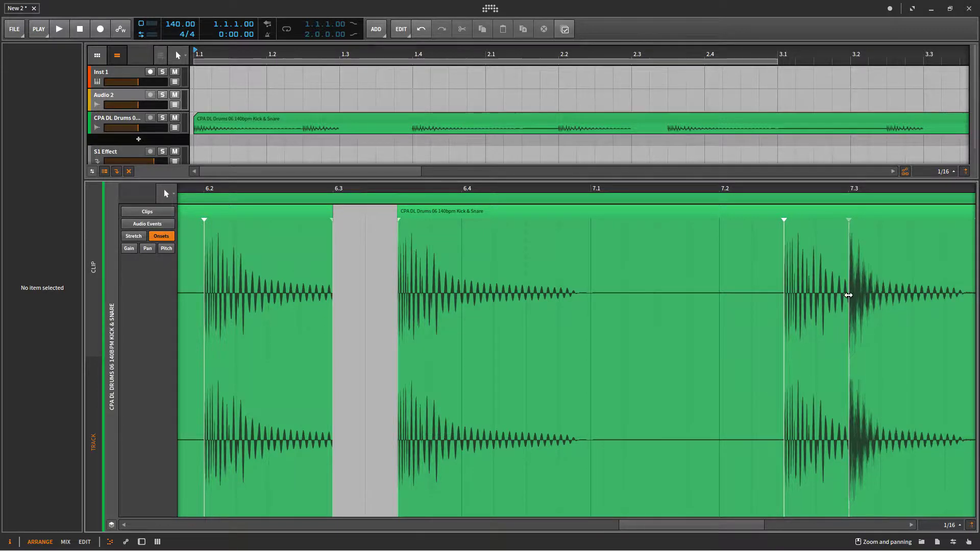
Split the audio event at the 7.3 and 7.4 onsets and delete the snare hit between them.
{"action": "right_click", "coordinate": [848, 295]}
{"action": "left_click", "coordinate": [954, 306]}
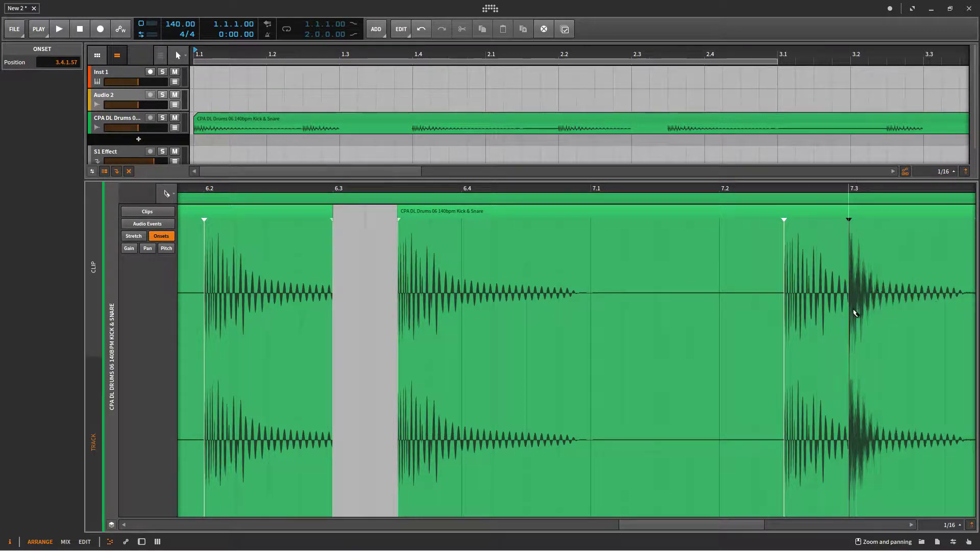
{"action": "left_click", "coordinate": [855, 312]}
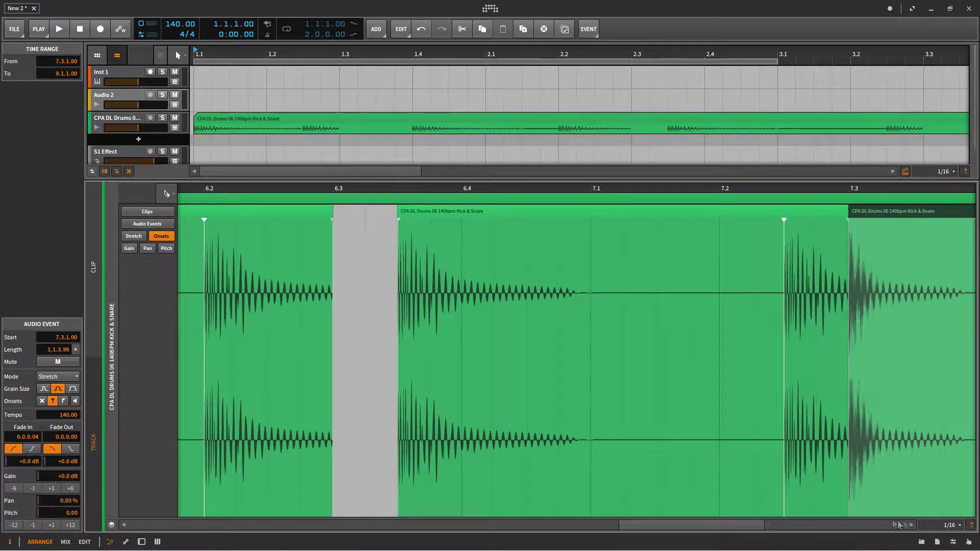
{"action": "left_click", "coordinate": [910, 525]}
{"action": "left_click", "coordinate": [910, 525]}
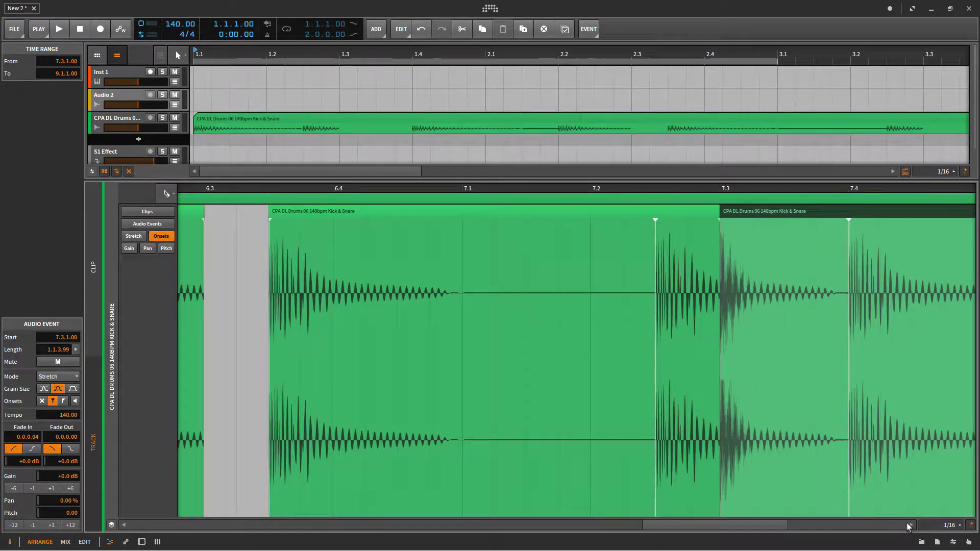
{"action": "left_click", "coordinate": [850, 343]}
{"action": "right_click", "coordinate": [769, 225]}
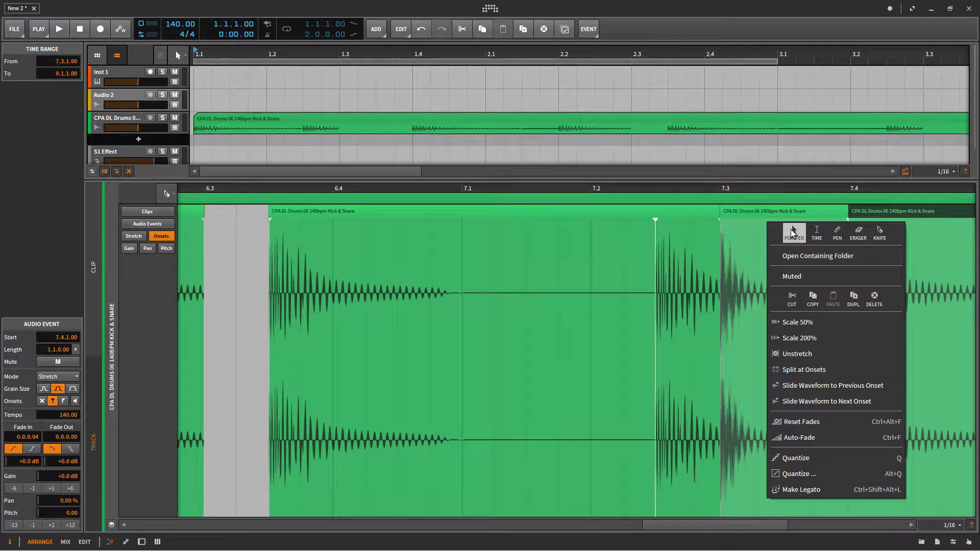
{"action": "left_click", "coordinate": [776, 224]}
{"action": "key", "text": "Delete"}
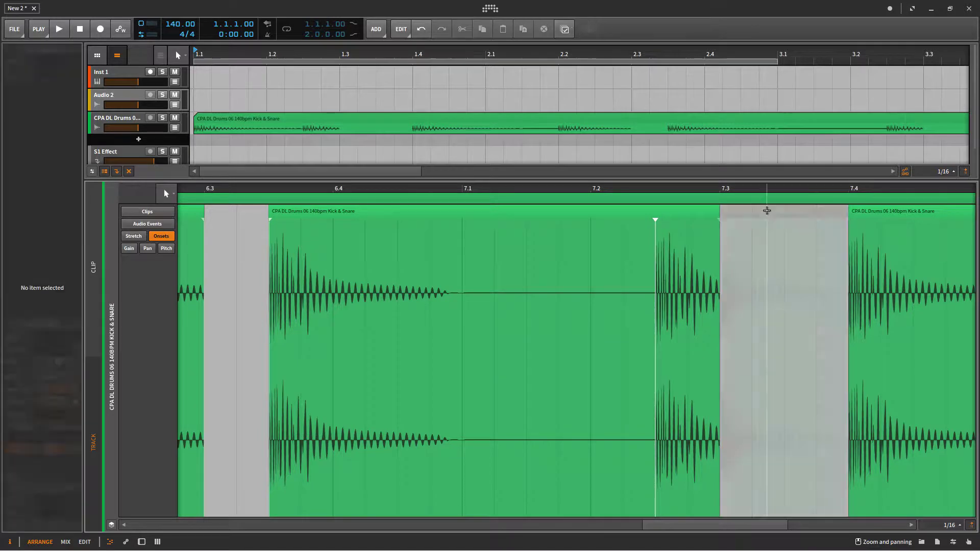
Examine the waveform from 7.3 to the clip's end at bar 9, and play the loop to check for remaining snare hits.
{"action": "left_click", "coordinate": [911, 525]}
{"action": "left_click", "coordinate": [911, 525]}
{"action": "left_click", "coordinate": [912, 525]}
{"action": "left_click", "coordinate": [911, 525]}
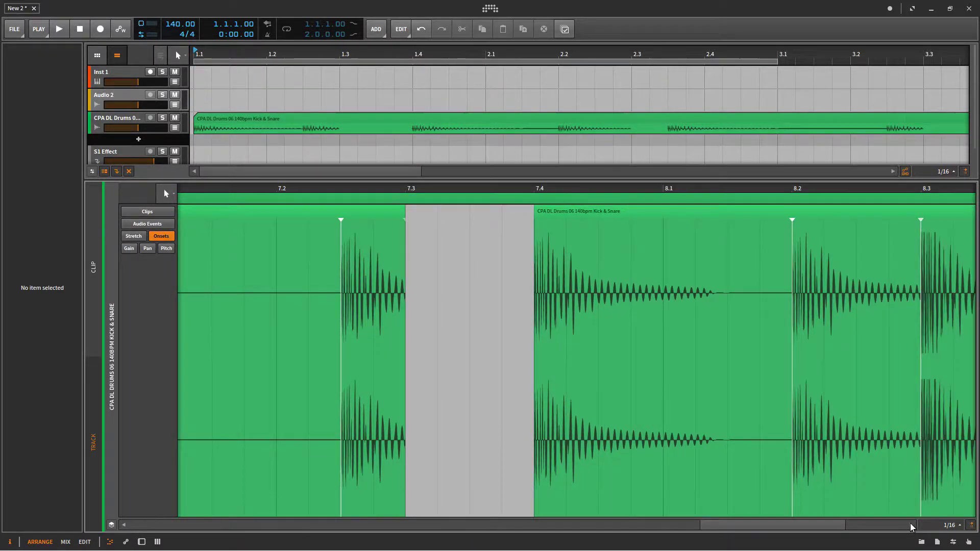
{"action": "left_click", "coordinate": [911, 526]}
{"action": "left_click", "coordinate": [911, 525]}
{"action": "left_click", "coordinate": [911, 525]}
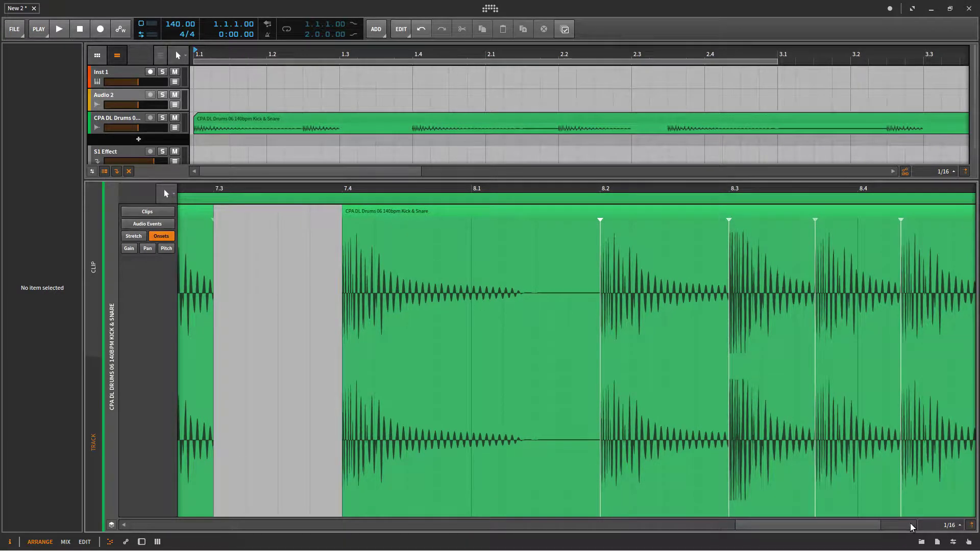
{"action": "left_click", "coordinate": [911, 525]}
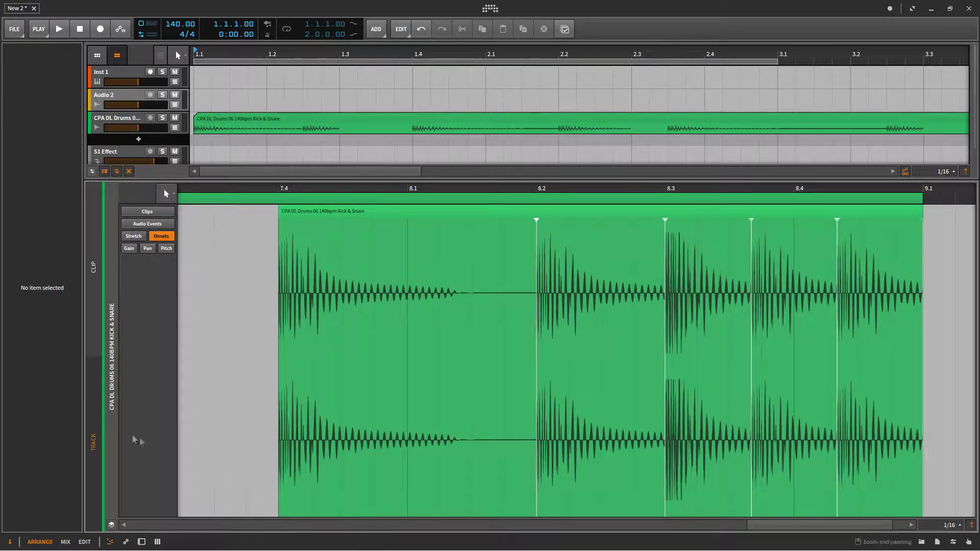
{"action": "left_click", "coordinate": [55, 30]}
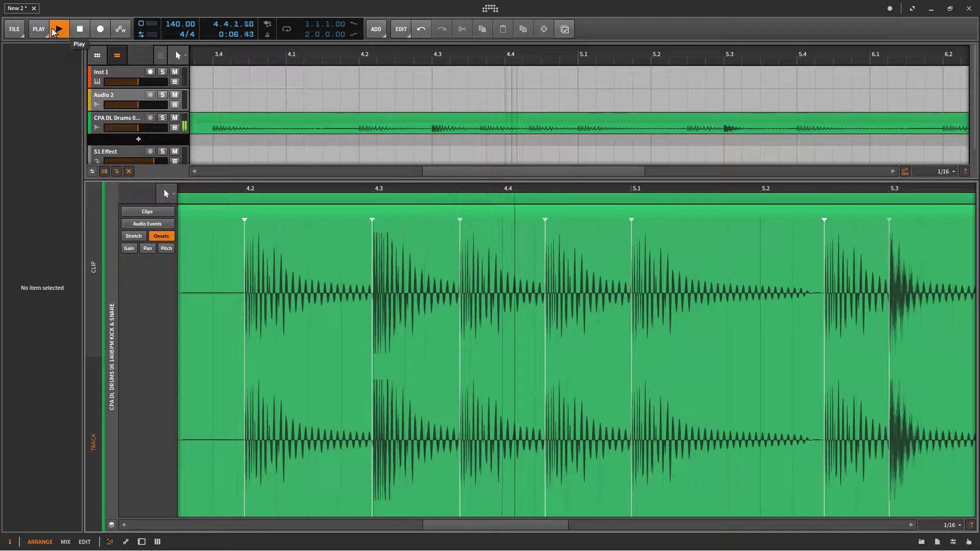
{"action": "left_click", "coordinate": [80, 29]}
Split the audio event at the 4.3 onset and the onset right after it, and delete the snare hit between them.
{"action": "left_click", "coordinate": [429, 136]}
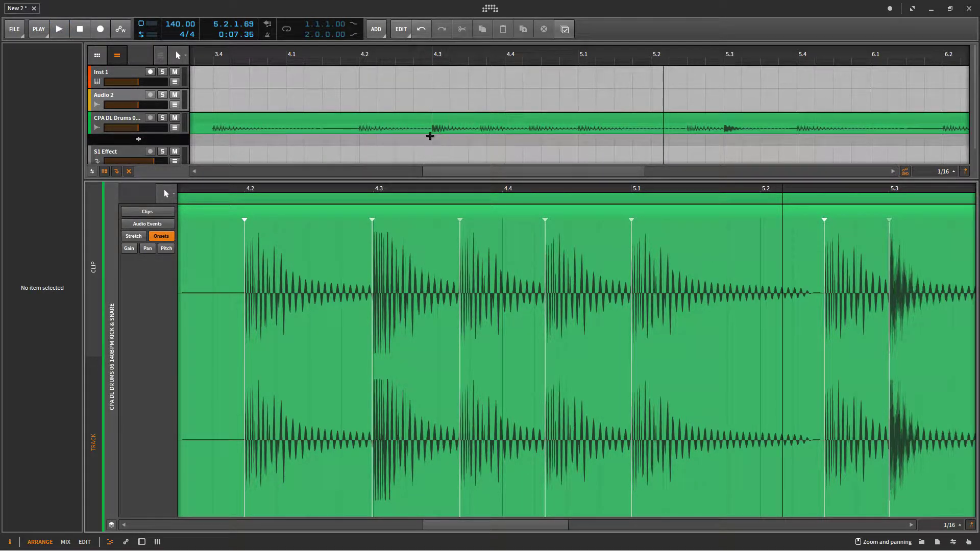
{"action": "right_click", "coordinate": [373, 305]}
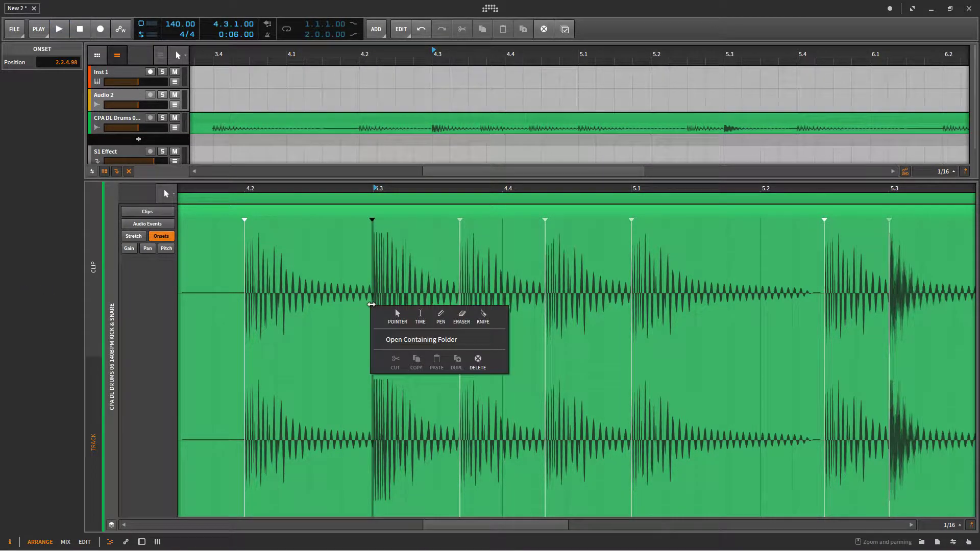
{"action": "left_click", "coordinate": [474, 318]}
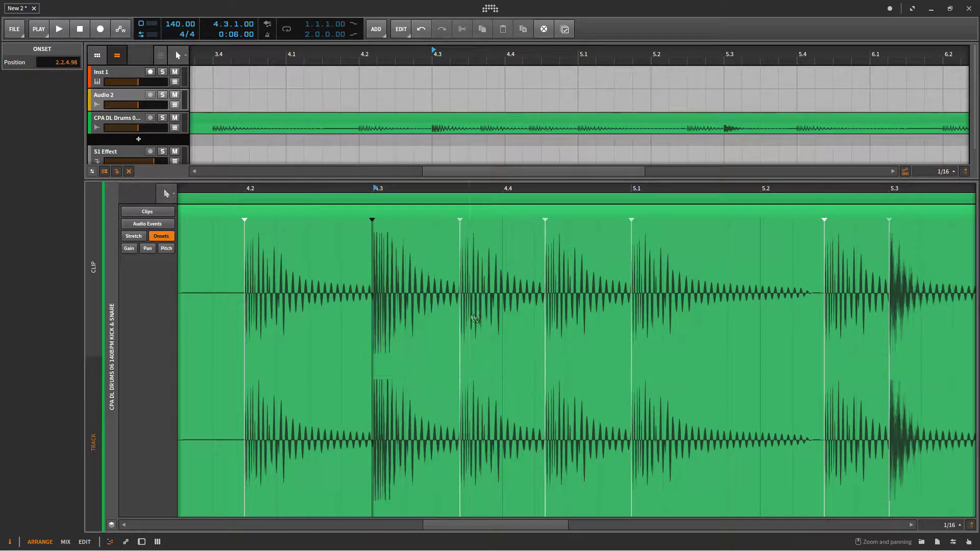
{"action": "left_click", "coordinate": [378, 309]}
{"action": "key", "text": "ctrl+e"}
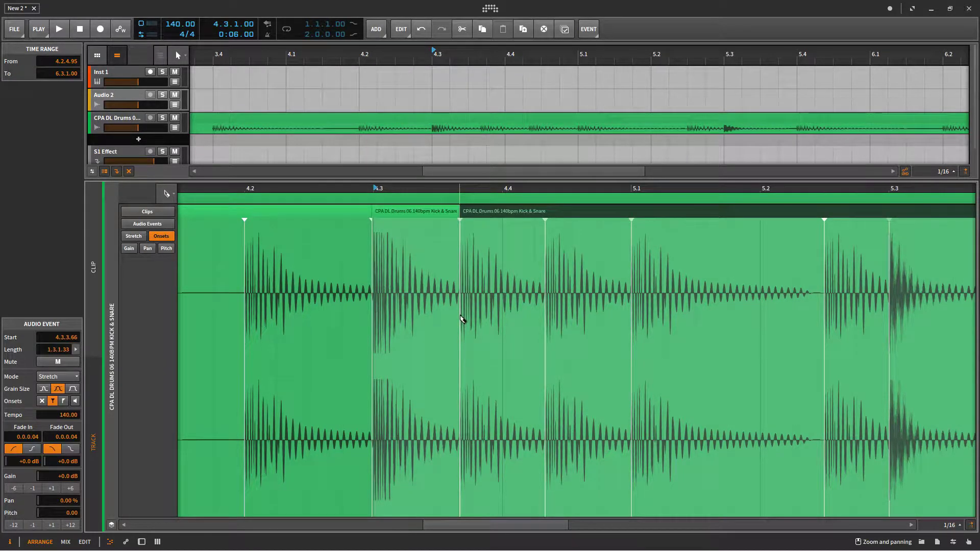
{"action": "left_click", "coordinate": [459, 319]}
{"action": "right_click", "coordinate": [426, 253]}
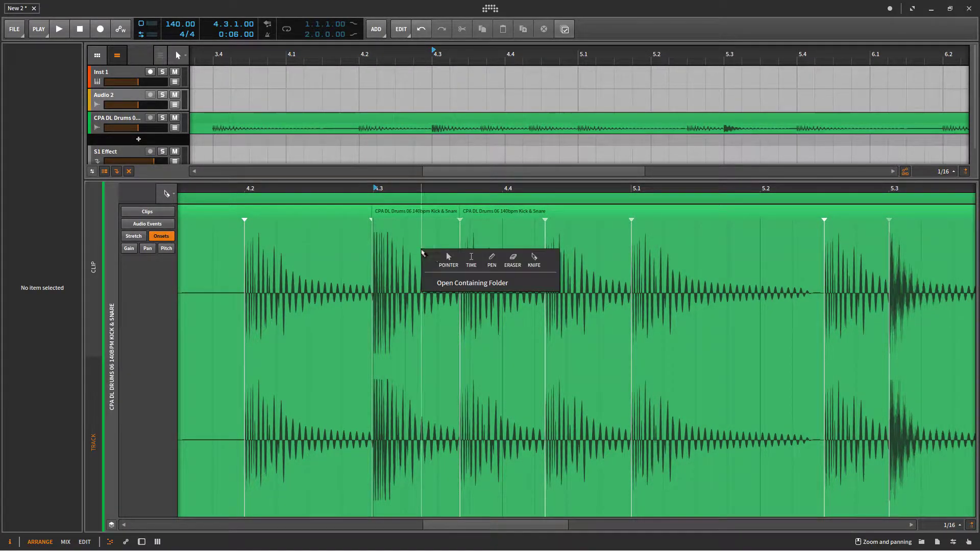
{"action": "left_click", "coordinate": [401, 215]}
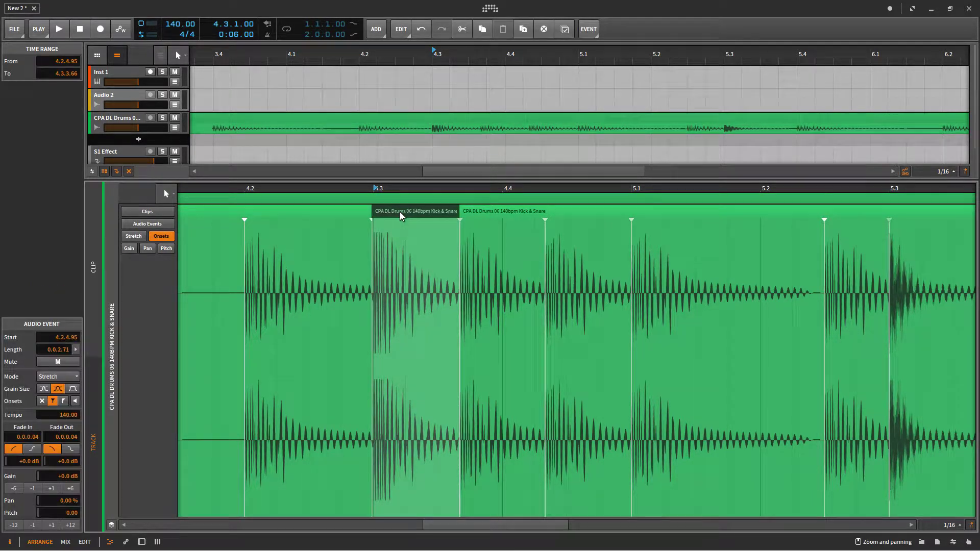
{"action": "key", "text": "Delete"}
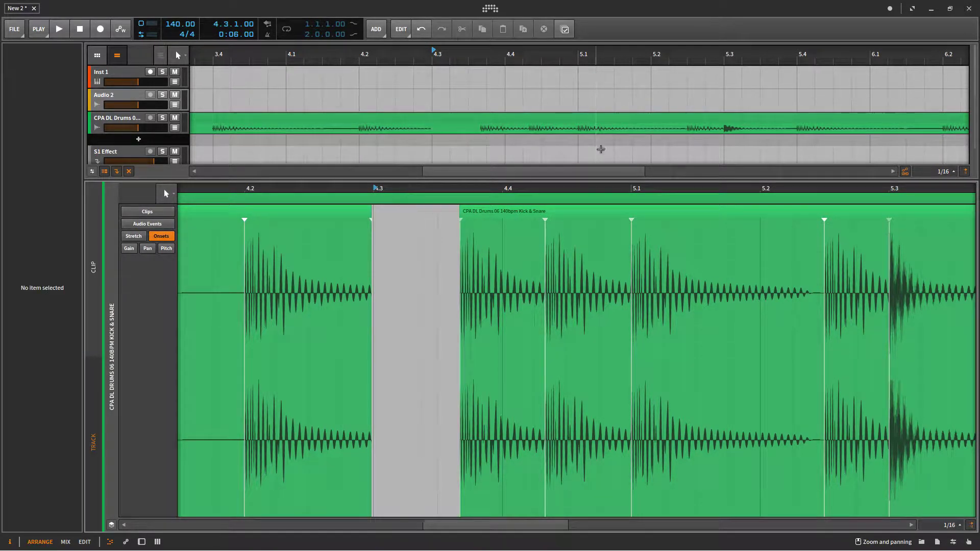
Play on from 4.3 to find the next snare, split the event at the 5.3 and 5.4 onsets, and delete the hit between them.
{"action": "left_click", "coordinate": [66, 29]}
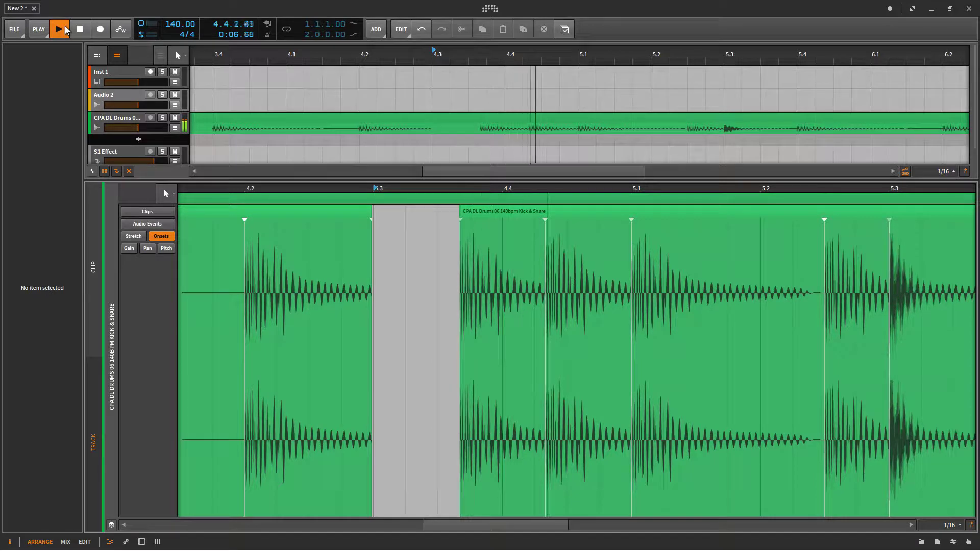
{"action": "left_click", "coordinate": [65, 29]}
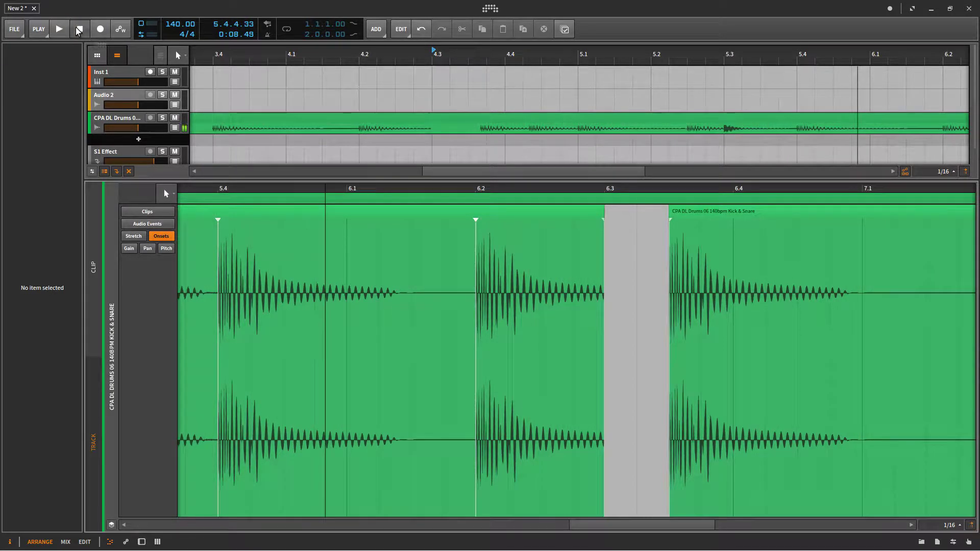
{"action": "left_click", "coordinate": [721, 149]}
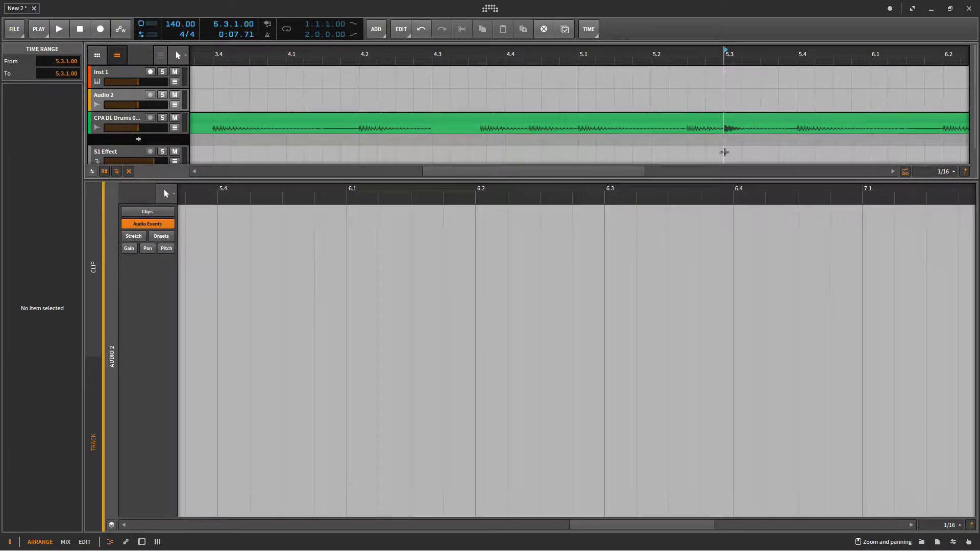
{"action": "left_click", "coordinate": [725, 132]}
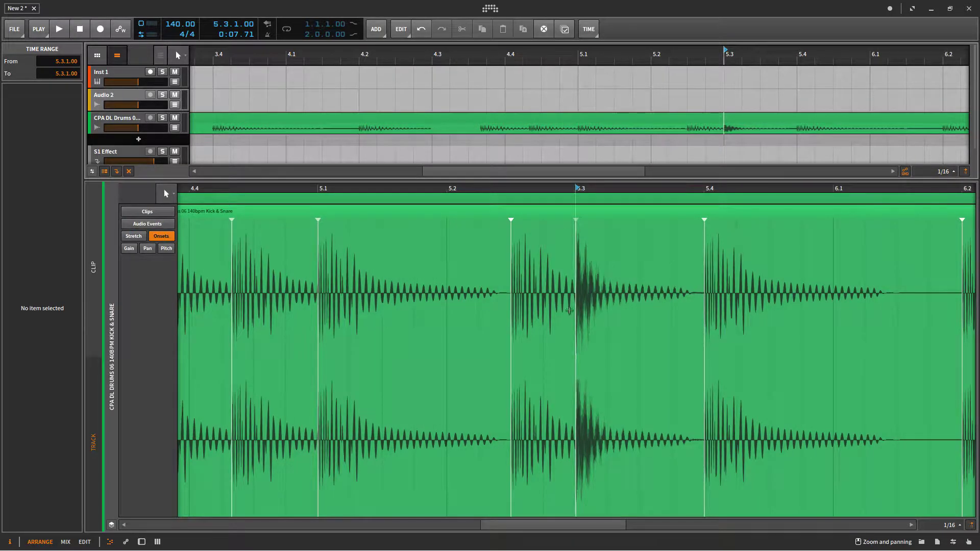
{"action": "right_click", "coordinate": [578, 318]}
{"action": "left_click", "coordinate": [579, 339]}
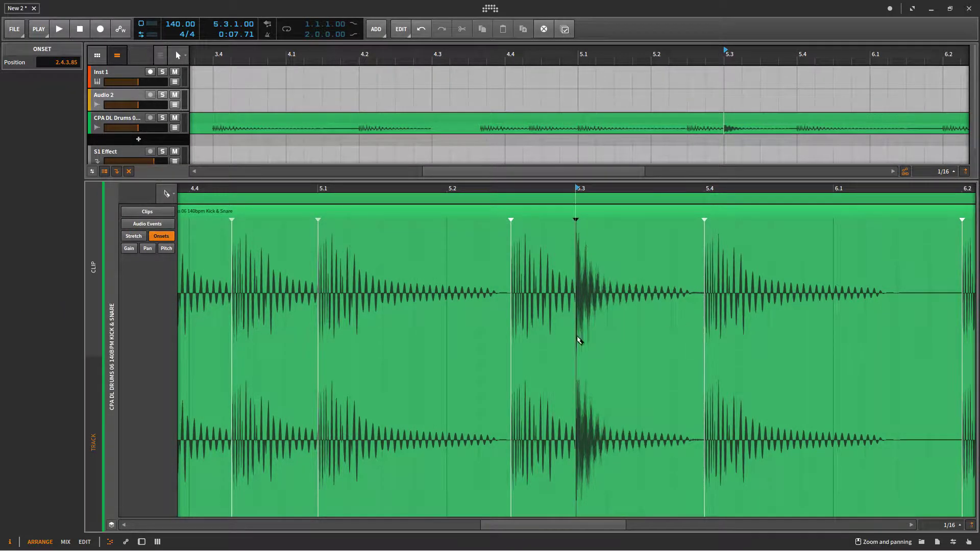
{"action": "key", "text": "ctrl+e"}
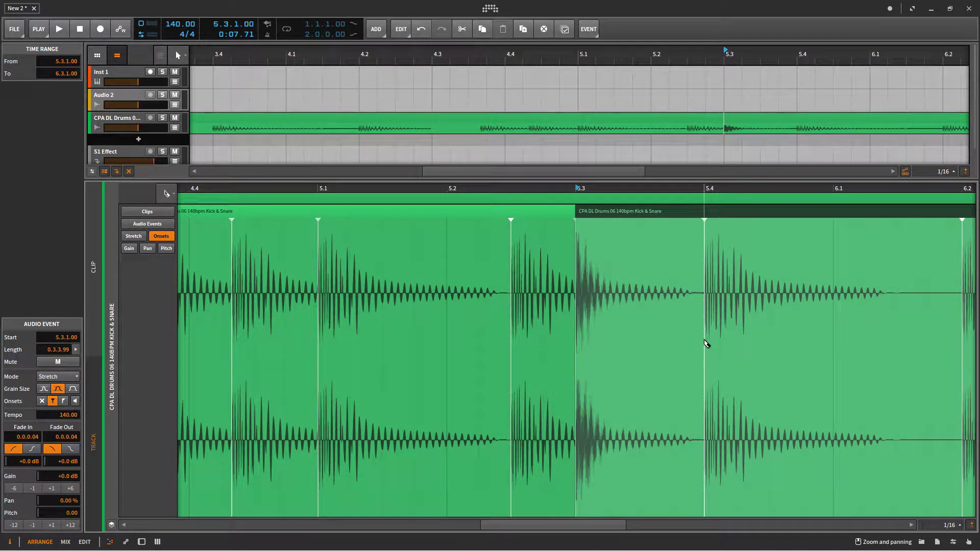
{"action": "key", "text": "ctrl+e"}
{"action": "right_click", "coordinate": [626, 222]}
{"action": "left_click", "coordinate": [624, 217]}
{"action": "left_click", "coordinate": [621, 211]}
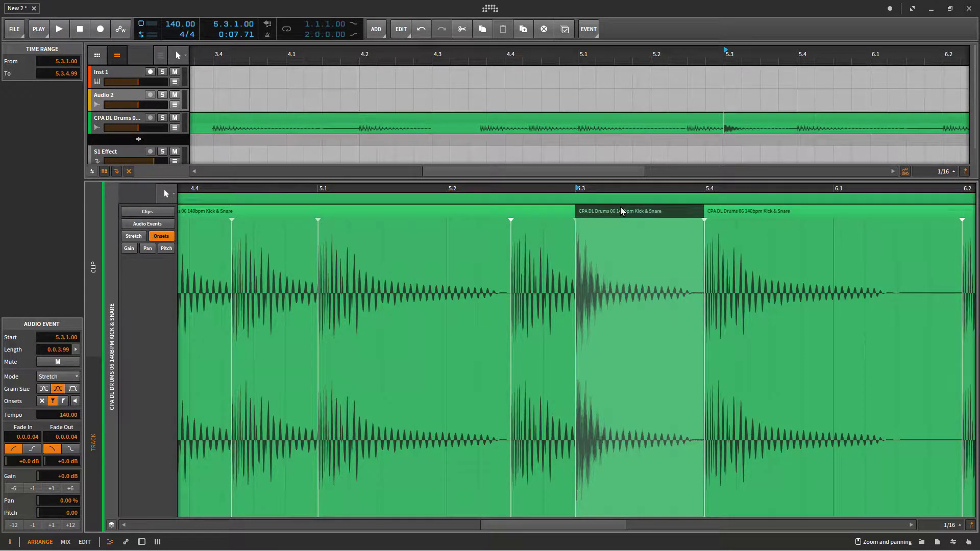
{"action": "key", "text": "Delete"}
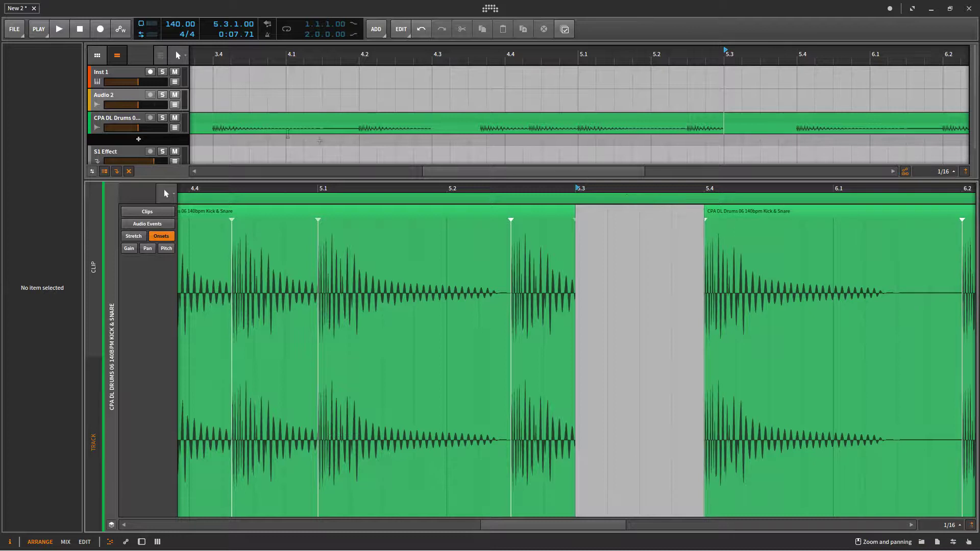
Play on to find the last snare, split the event at the 8.3 onset and the one after it, and delete that hit.
{"action": "left_click", "coordinate": [65, 30]}
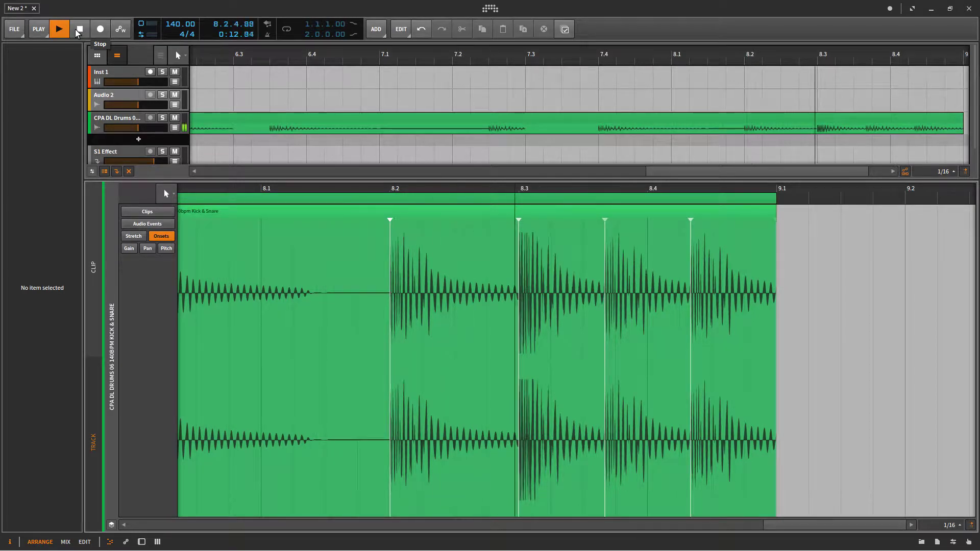
{"action": "left_click", "coordinate": [76, 32]}
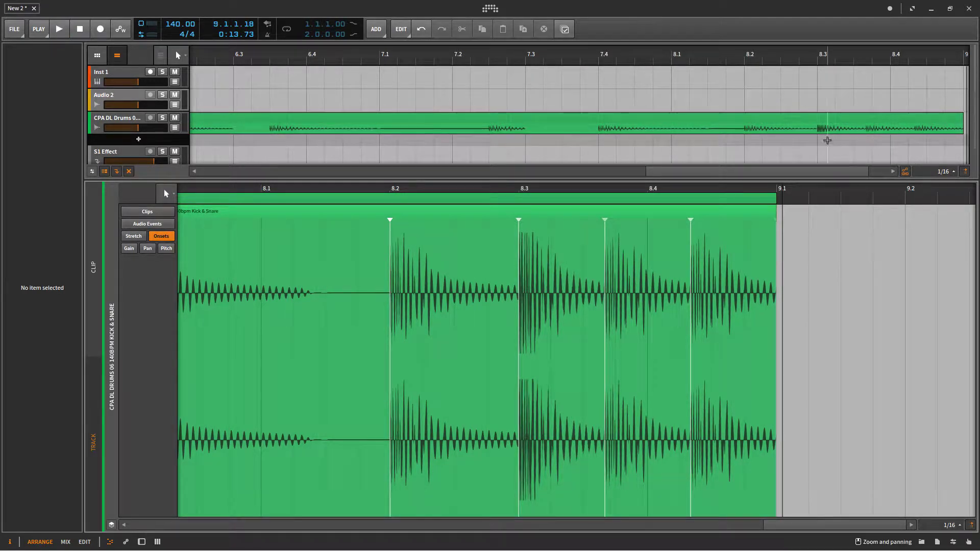
{"action": "left_click", "coordinate": [820, 140]}
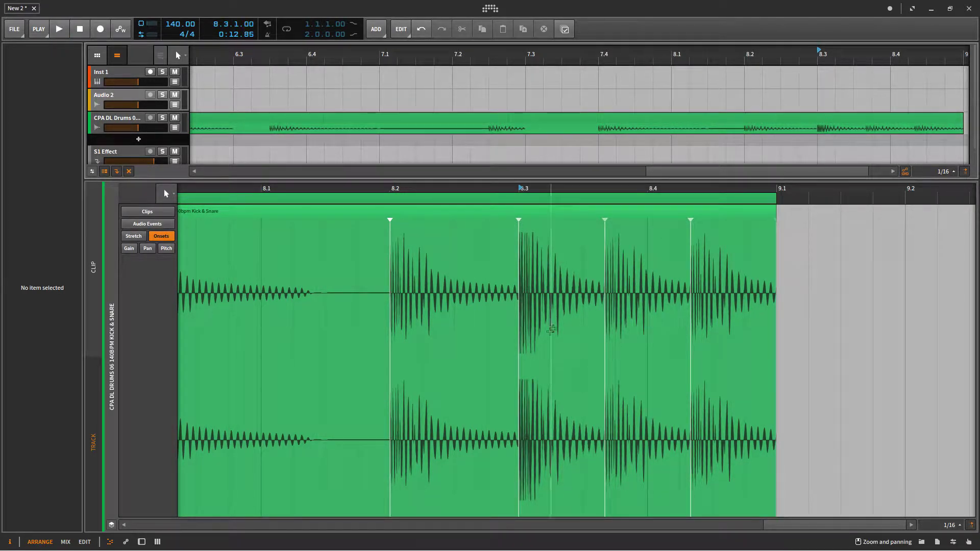
{"action": "right_click", "coordinate": [518, 357]}
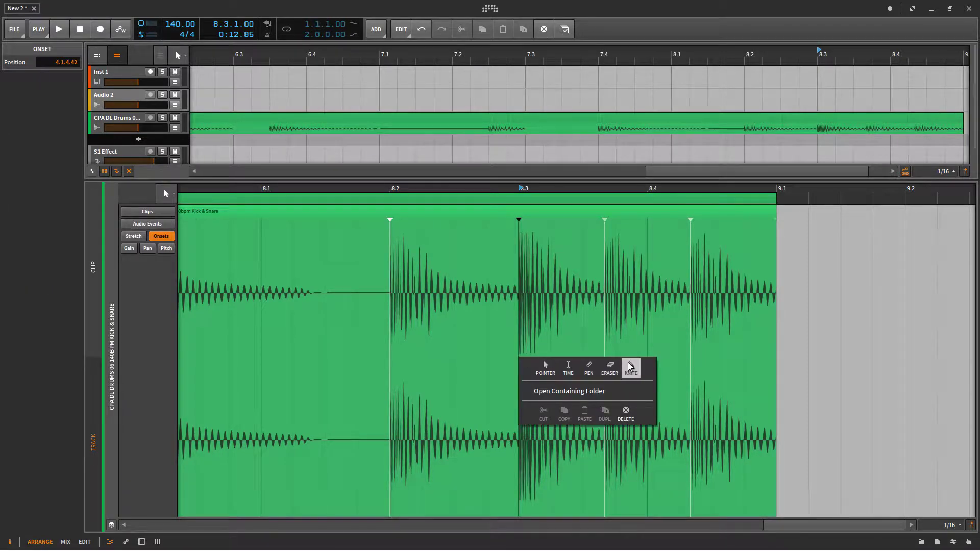
{"action": "double_click", "coordinate": [518, 341]}
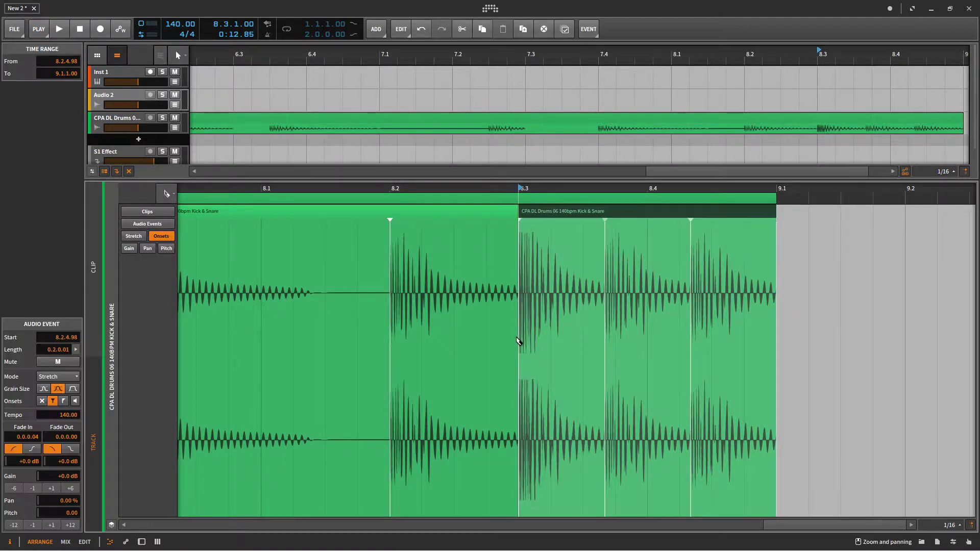
{"action": "double_click", "coordinate": [608, 350]}
{"action": "right_click", "coordinate": [539, 219]}
{"action": "key", "text": "Escape"}
{"action": "left_click", "coordinate": [546, 216]}
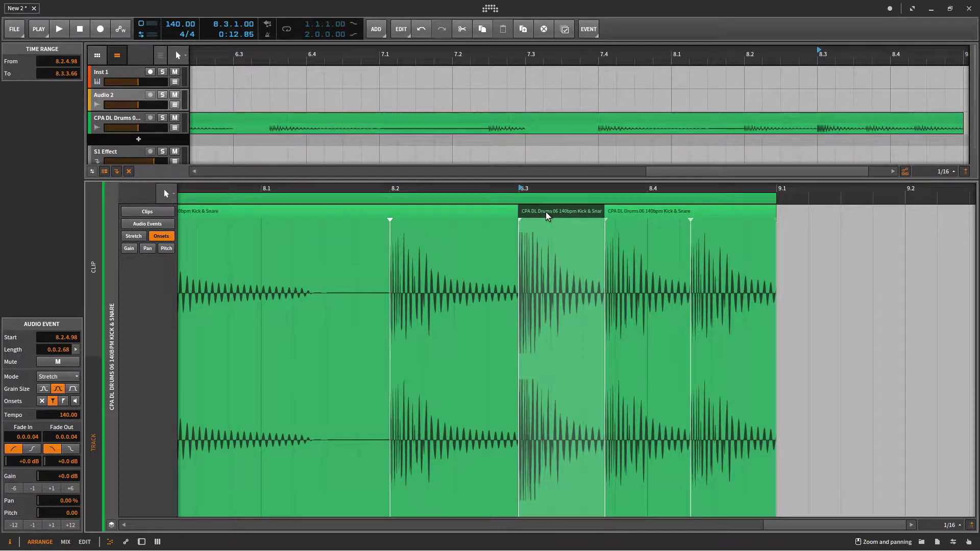
{"action": "key", "text": "Delete"}
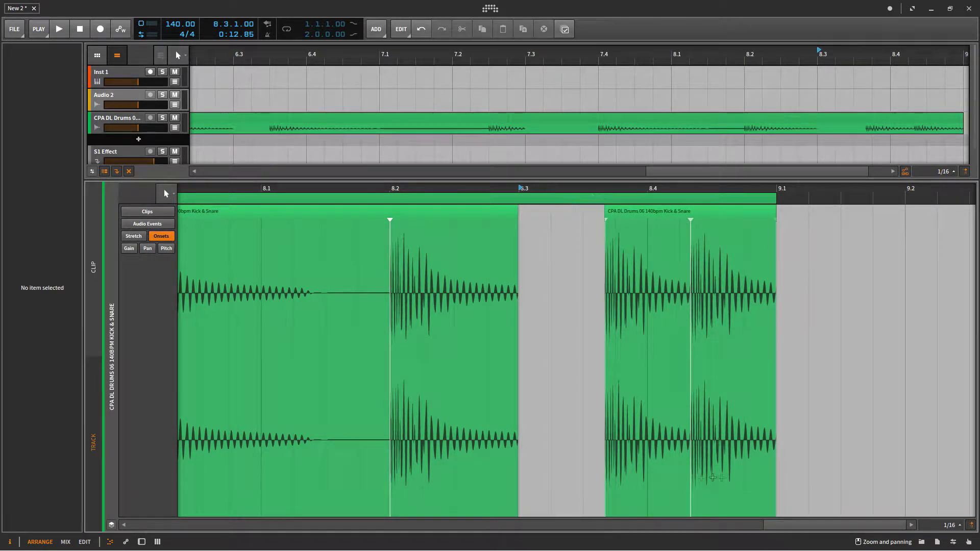
Play the edited loop to check it for remaining snare hits, and return the playhead to the start.
{"action": "left_click", "coordinate": [892, 171]}
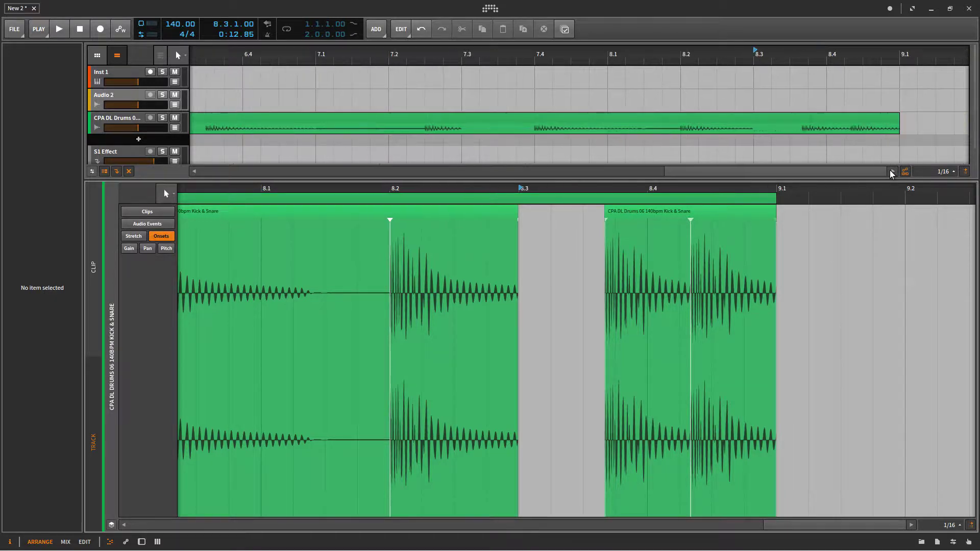
{"action": "left_click", "coordinate": [85, 30]}
{"action": "left_click", "coordinate": [60, 29]}
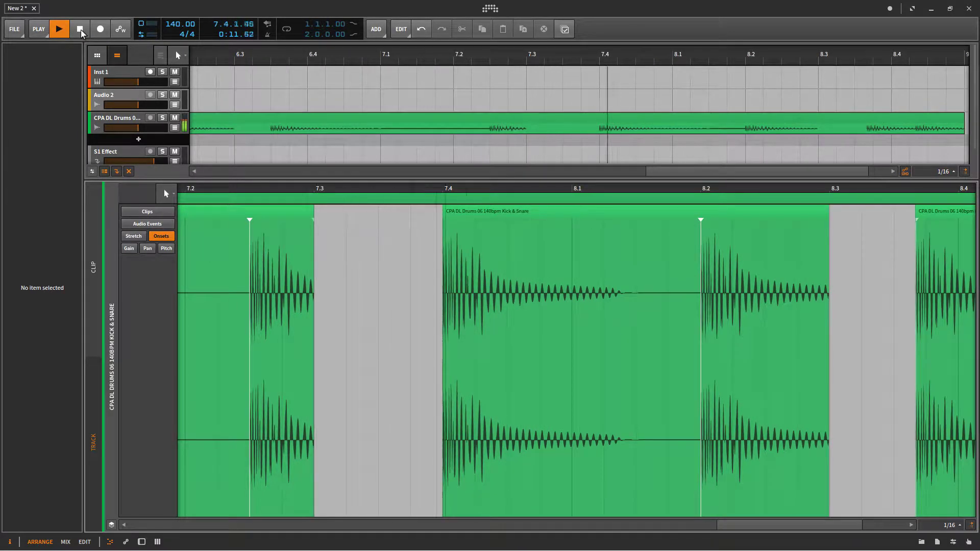
{"action": "left_click", "coordinate": [79, 29]}
{"action": "left_click", "coordinate": [80, 29]}
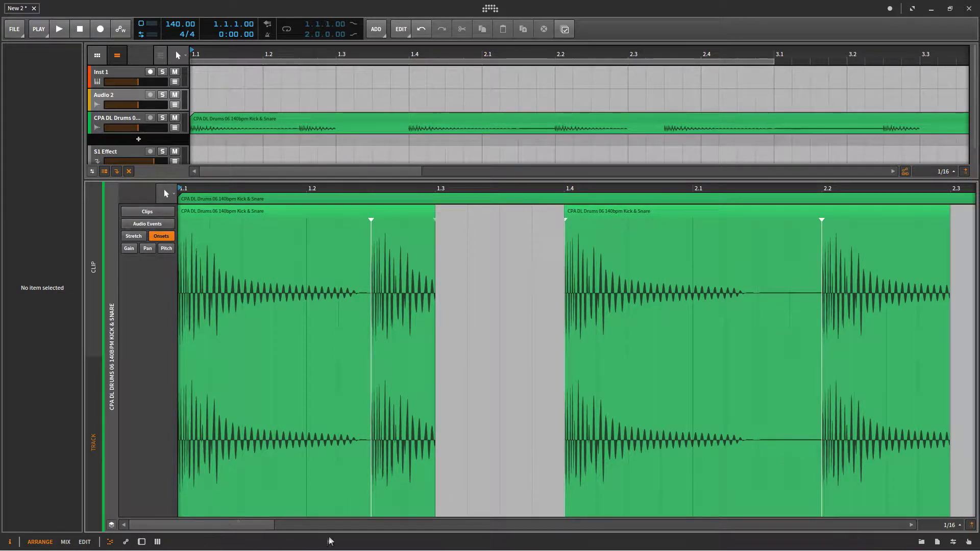
Hide the clip's detail editor, show the browser, clear its kick search and switch it to browsing files.
{"action": "left_click", "coordinate": [110, 542]}
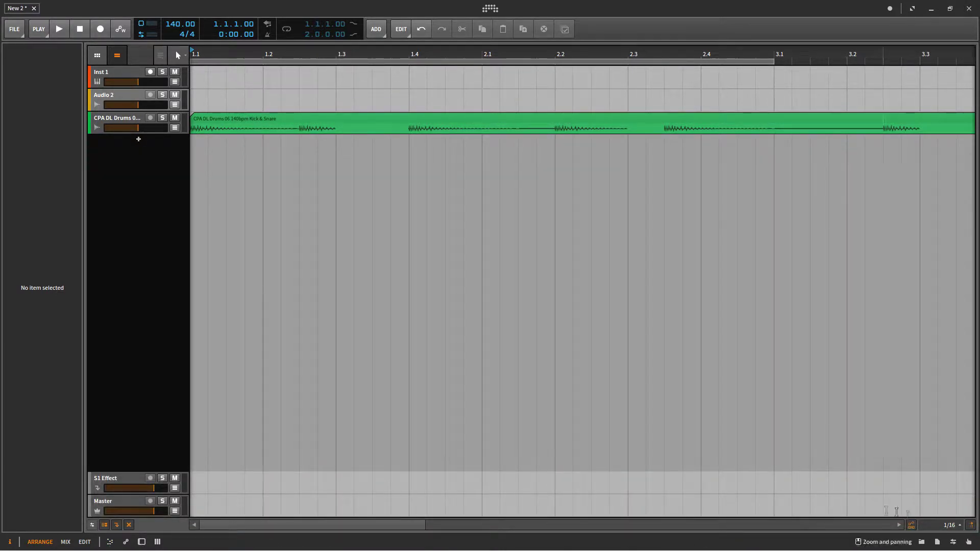
{"action": "left_click", "coordinate": [922, 542]}
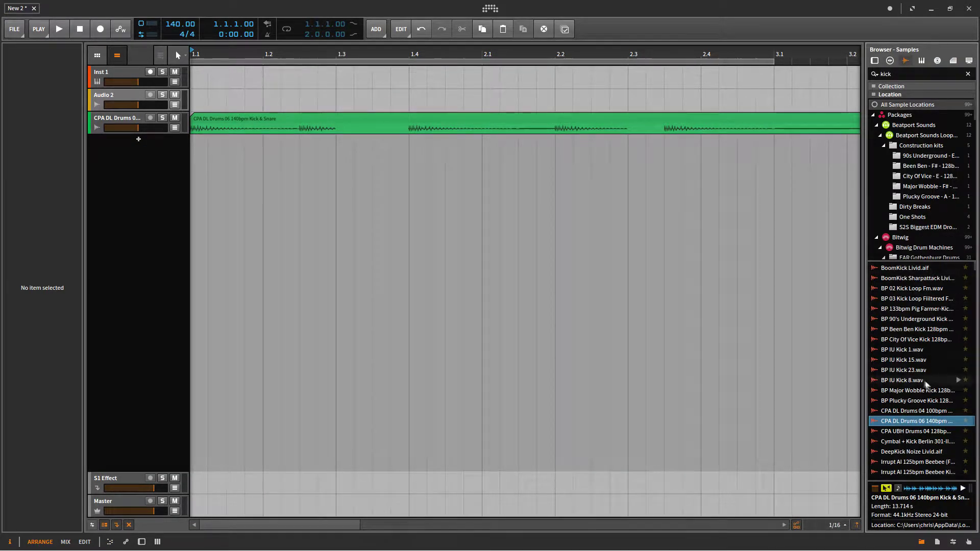
{"action": "left_click", "coordinate": [968, 74]}
{"action": "left_click", "coordinate": [969, 60]}
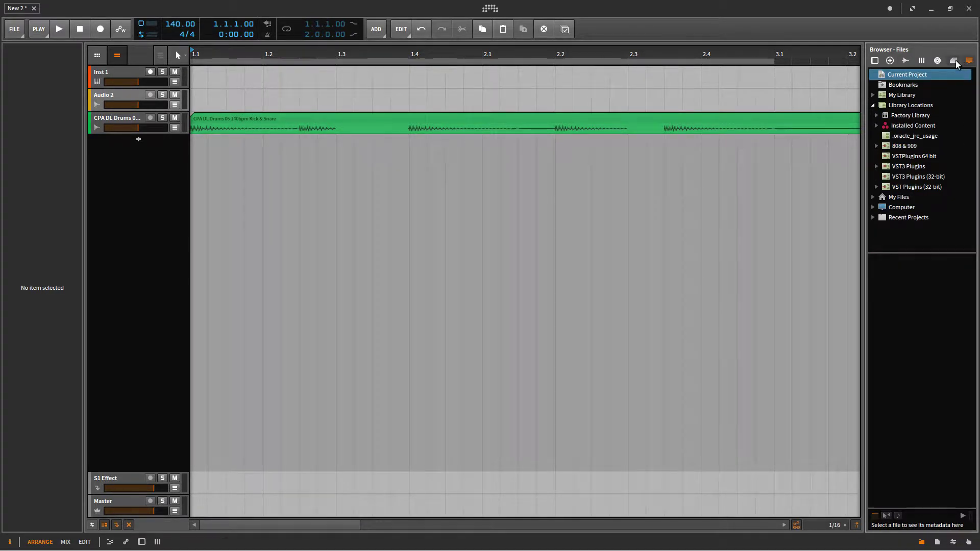
Open the SnareDrum folder of the 808 Drum Kit in the 808 & 909 library location.
{"action": "left_click", "coordinate": [905, 147]}
{"action": "double_click", "coordinate": [899, 261]}
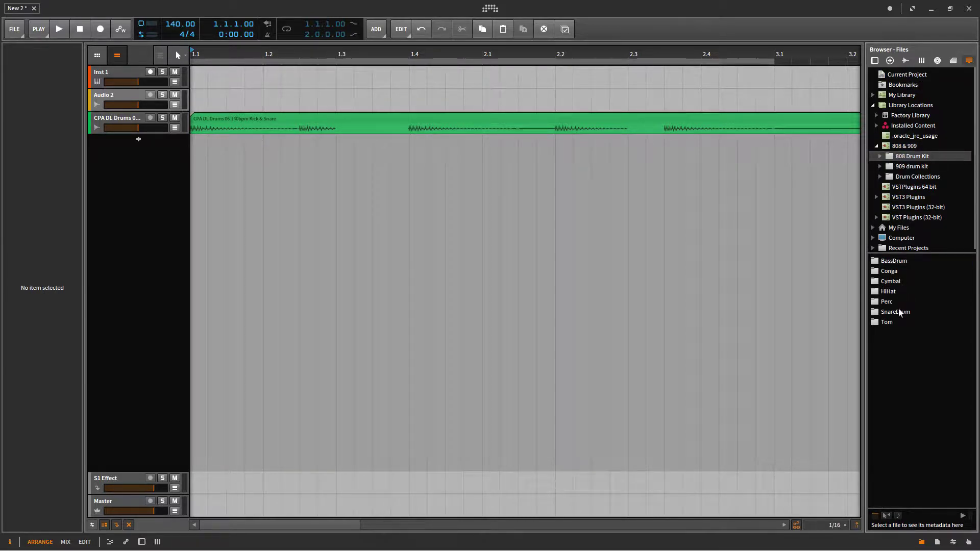
{"action": "double_click", "coordinate": [901, 309]}
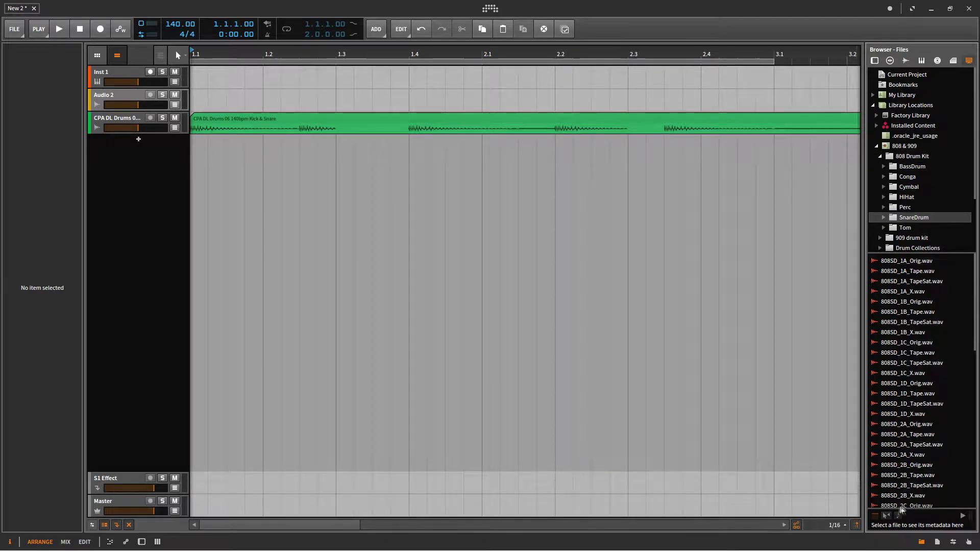
Audition 808 snare samples down the SnareDrum folder, from 808SD_1B_Tape.wav to 808SD_4D_X.wav.
{"action": "left_click", "coordinate": [908, 313]}
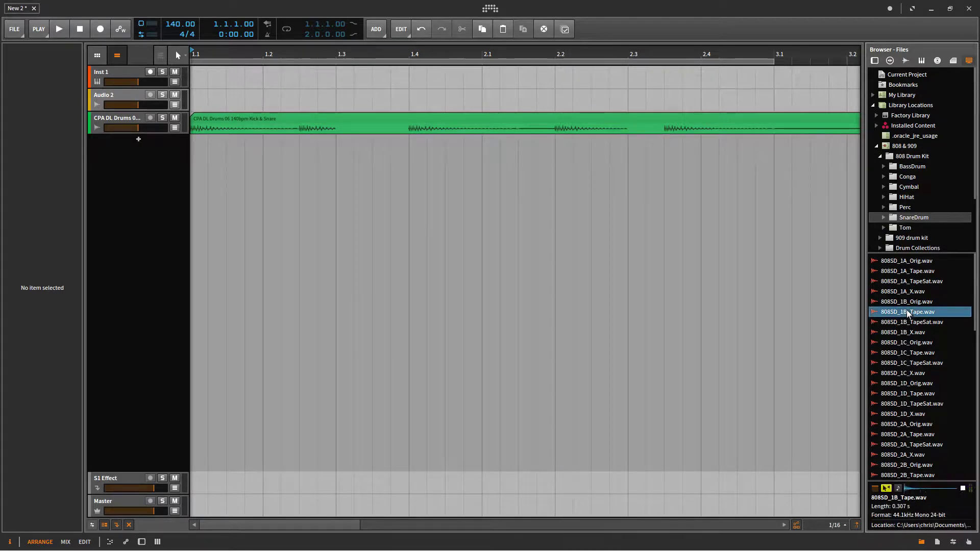
{"action": "left_click", "coordinate": [931, 394]}
{"action": "left_click", "coordinate": [922, 444]}
{"action": "left_click", "coordinate": [927, 456]}
{"action": "scroll", "coordinate": [927, 465], "scroll_direction": "down", "scroll_amount": 3}
{"action": "left_click", "coordinate": [920, 436]}
{"action": "left_click", "coordinate": [930, 465]}
{"action": "left_click", "coordinate": [913, 436]}
{"action": "scroll", "coordinate": [925, 435], "scroll_direction": "down", "scroll_amount": 3}
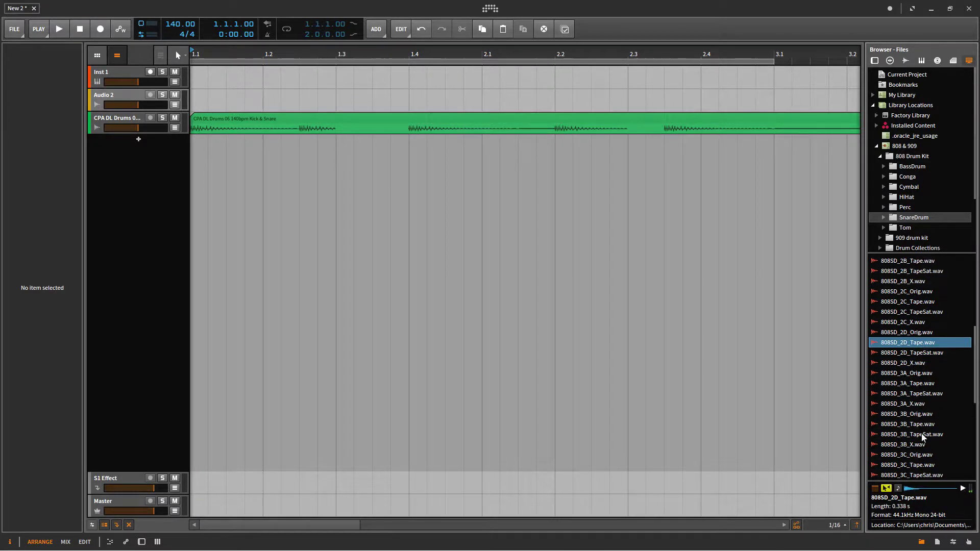
{"action": "scroll", "coordinate": [914, 434], "scroll_direction": "down", "scroll_amount": 1}
{"action": "left_click", "coordinate": [913, 434]}
{"action": "scroll", "coordinate": [921, 444], "scroll_direction": "down", "scroll_amount": 1}
{"action": "scroll", "coordinate": [921, 448], "scroll_direction": "down", "scroll_amount": 3}
{"action": "left_click", "coordinate": [925, 434]}
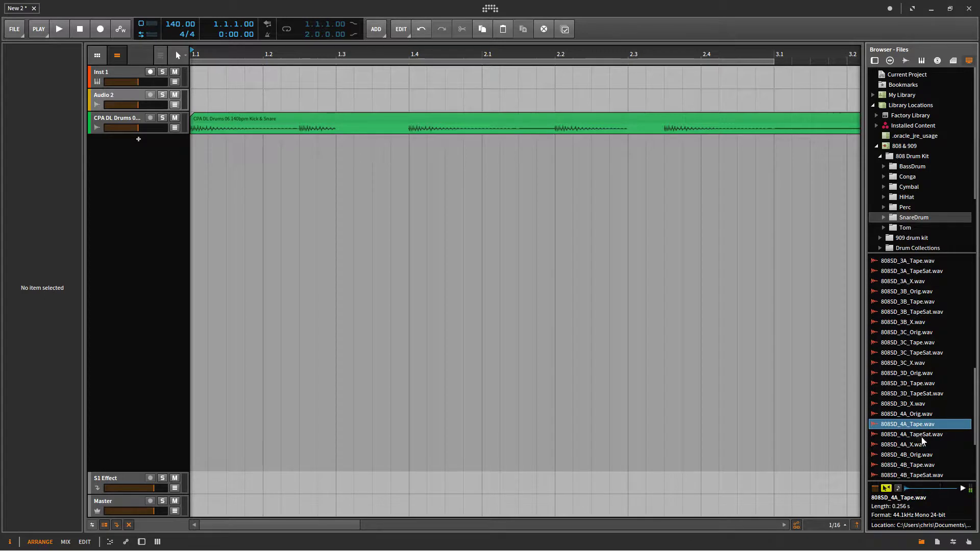
{"action": "scroll", "coordinate": [927, 436], "scroll_direction": "down", "scroll_amount": 2}
{"action": "left_click", "coordinate": [927, 432]}
{"action": "left_click", "coordinate": [926, 463]}
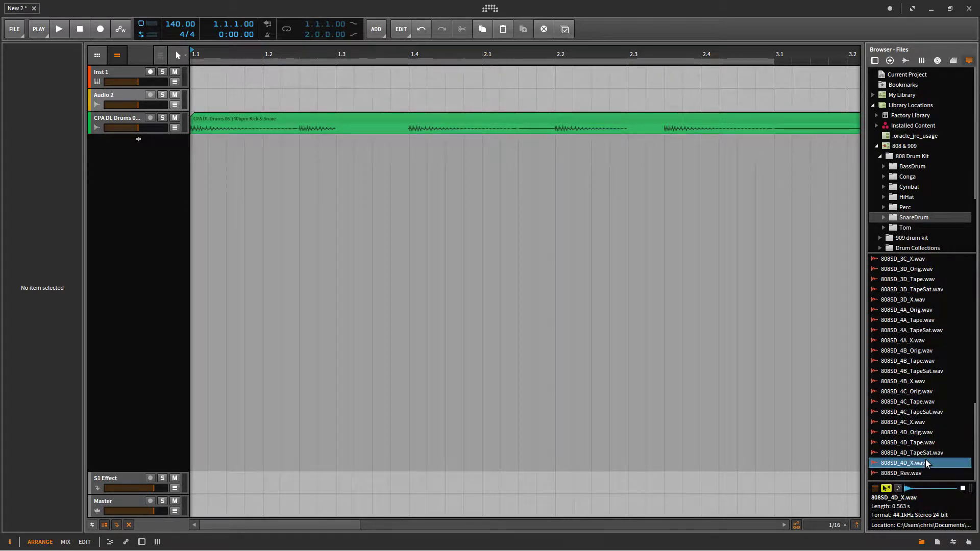
Audition more 808 snares back up the list, from 808SD_4D_Tape.wav to 808SD_2C_Tape.wav.
{"action": "left_click", "coordinate": [928, 442]}
{"action": "left_click", "coordinate": [921, 371]}
{"action": "left_click", "coordinate": [917, 320]}
{"action": "scroll", "coordinate": [917, 317], "scroll_direction": "up", "scroll_amount": 3}
{"action": "left_click", "coordinate": [917, 309]}
{"action": "scroll", "coordinate": [918, 306], "scroll_direction": "up", "scroll_amount": 4}
{"action": "left_click", "coordinate": [920, 289]}
{"action": "scroll", "coordinate": [919, 286], "scroll_direction": "up", "scroll_amount": 5}
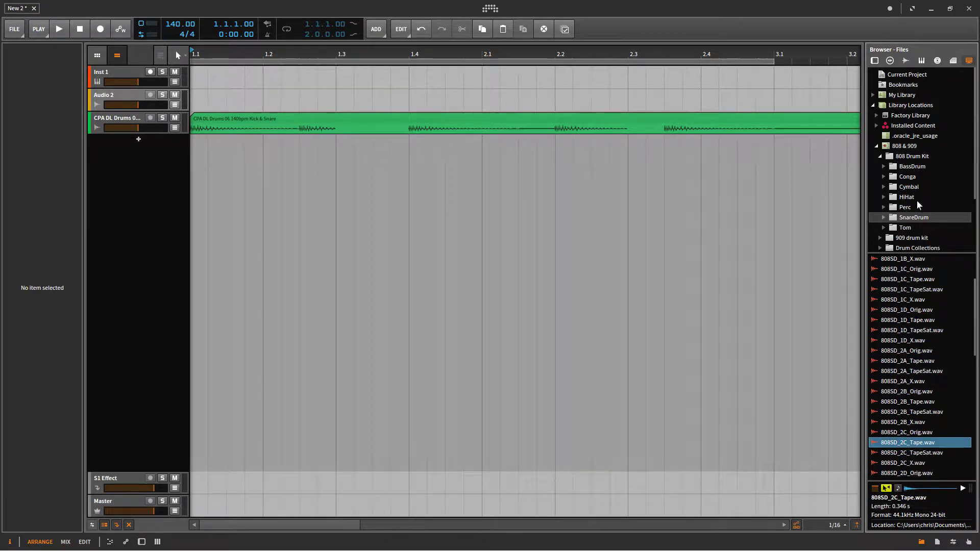
Open the 808 Drum Kit's Perc folder and audition its samples from 808CB_Orig.wav to 808CP_Z_Rev.wav.
{"action": "left_click", "coordinate": [913, 156]}
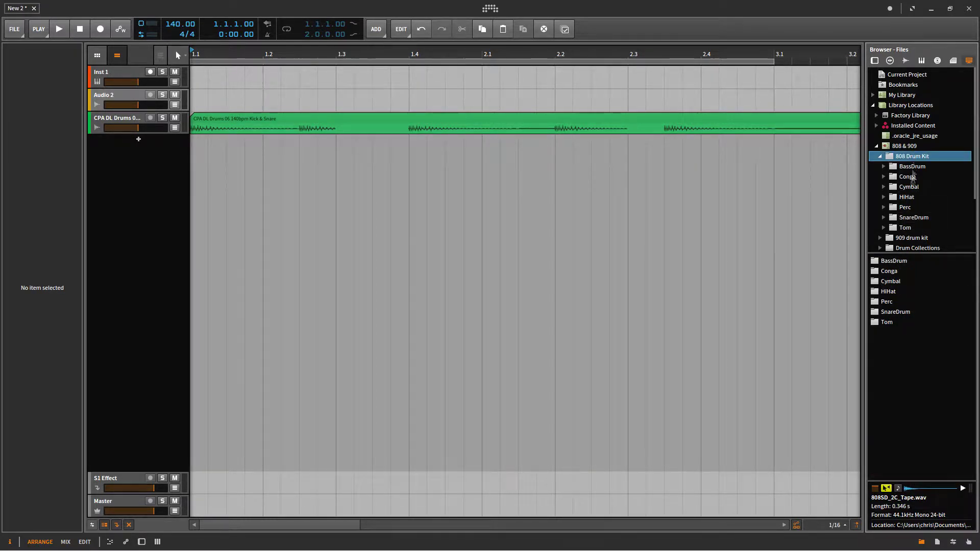
{"action": "double_click", "coordinate": [899, 301]}
{"action": "left_click", "coordinate": [924, 323]}
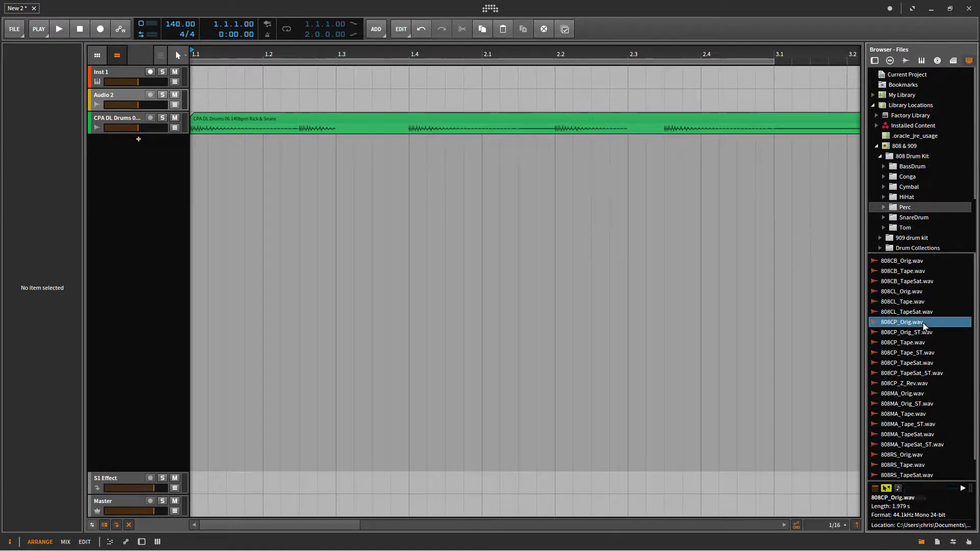
{"action": "left_click", "coordinate": [916, 383]}
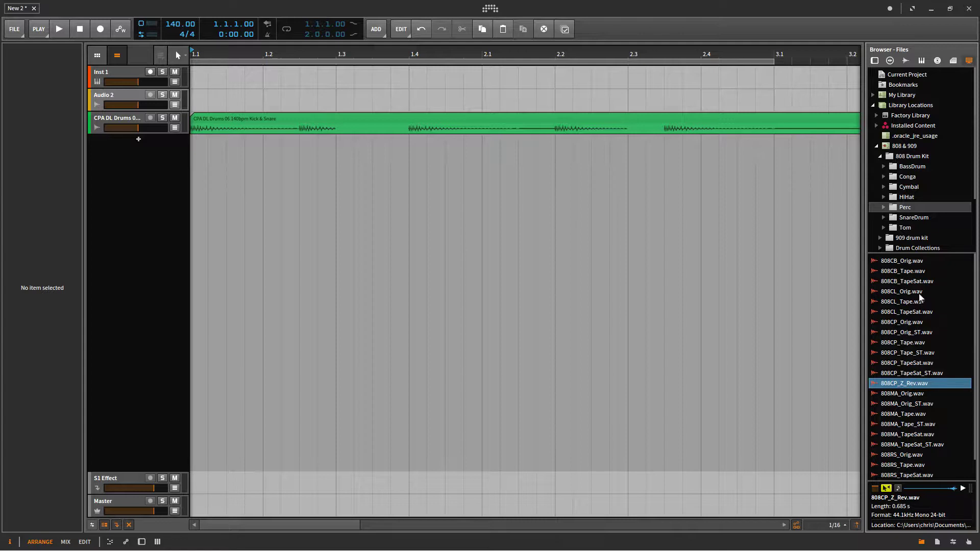
{"action": "left_click", "coordinate": [917, 262]}
{"action": "left_click", "coordinate": [914, 274]}
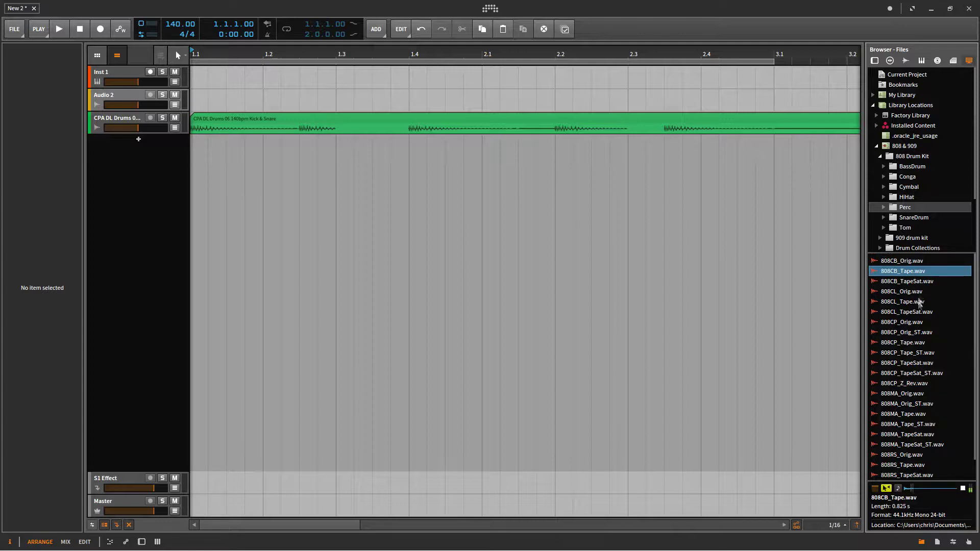
{"action": "left_click", "coordinate": [914, 335]}
{"action": "left_click", "coordinate": [914, 354]}
{"action": "left_click", "coordinate": [919, 383]}
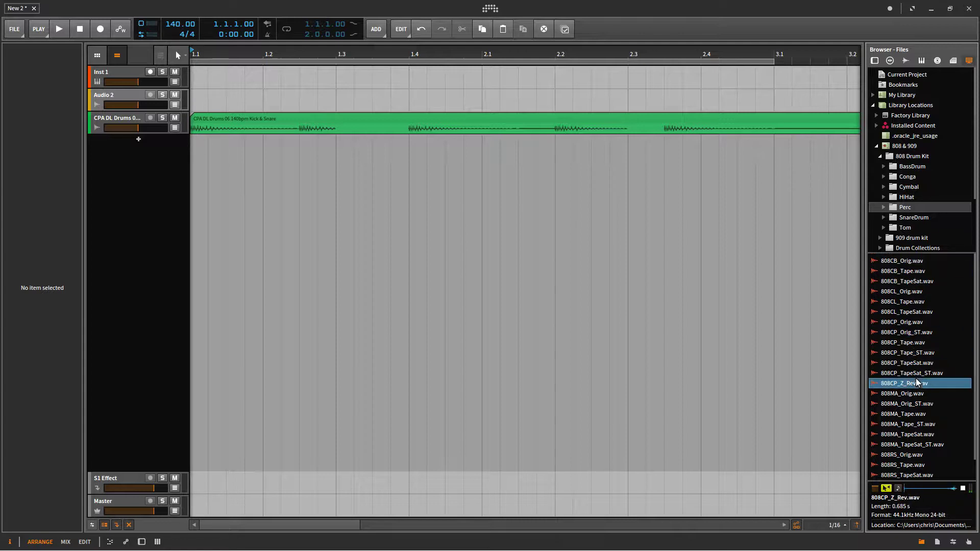
Audition the 808MA and 808RS percussion samples down to Tape808Trigger.wav.
{"action": "left_click", "coordinate": [912, 404]}
{"action": "left_click", "coordinate": [911, 424]}
{"action": "left_click", "coordinate": [912, 445]}
{"action": "left_click", "coordinate": [913, 455]}
{"action": "scroll", "coordinate": [914, 463], "scroll_direction": "down", "scroll_amount": 1}
{"action": "left_click", "coordinate": [914, 459]}
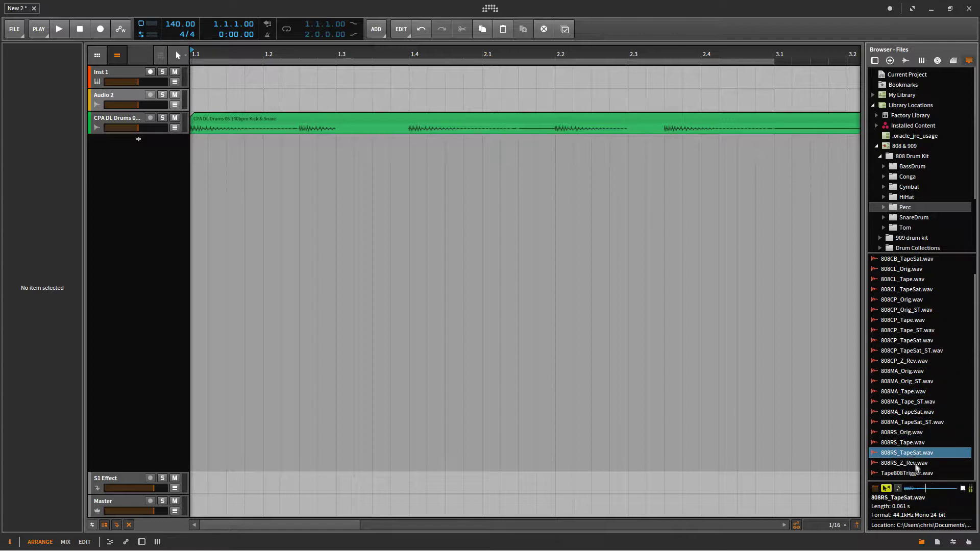
{"action": "left_click", "coordinate": [908, 473]}
Audition more Perc samples for comparison, including 808MA_Orig.wav, 808CL_TapeSat.wav, 808CP_Z_Rev.wav and 808CP_Tape_ST.wav.
{"action": "left_click", "coordinate": [907, 351]}
{"action": "left_click", "coordinate": [908, 371]}
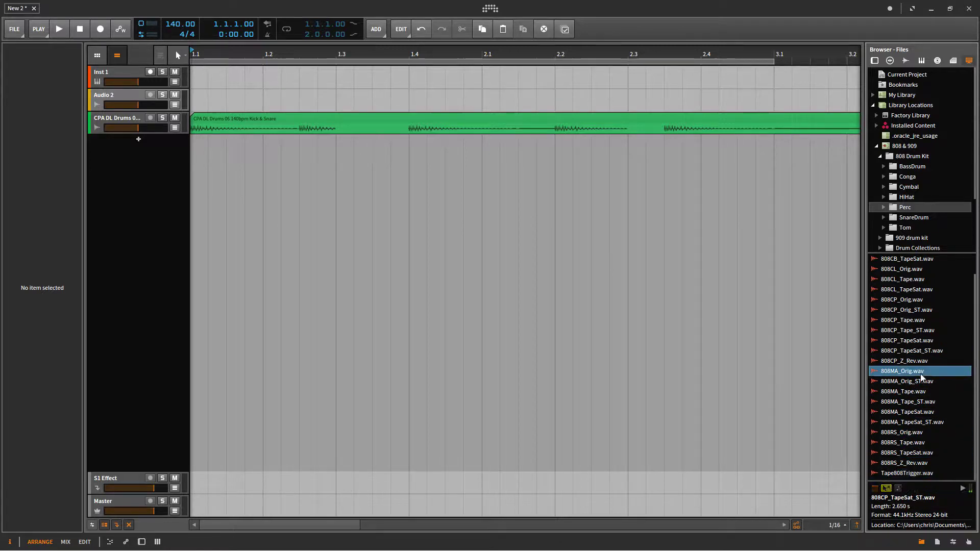
{"action": "left_click", "coordinate": [909, 290]}
{"action": "scroll", "coordinate": [916, 329], "scroll_direction": "up", "scroll_amount": 1}
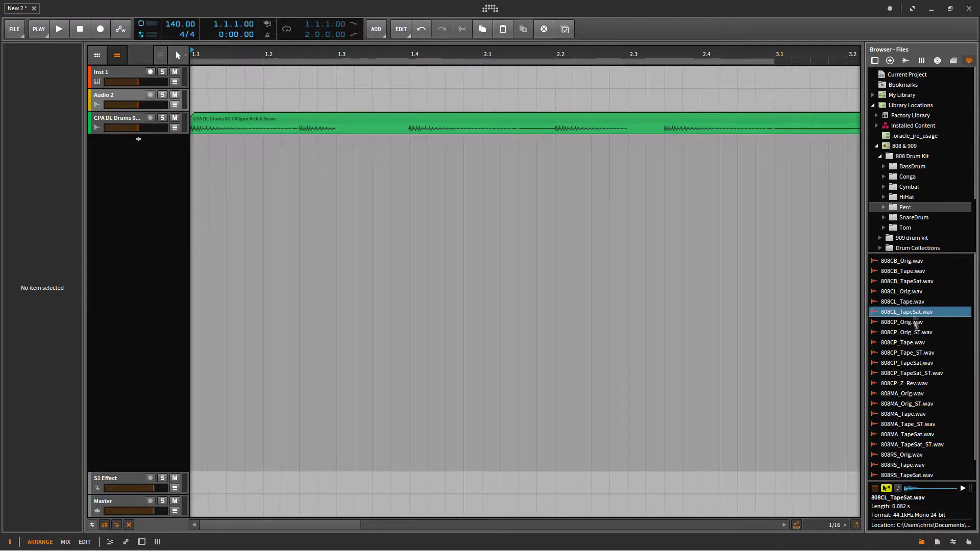
{"action": "left_click", "coordinate": [915, 262]}
{"action": "left_click", "coordinate": [904, 388]}
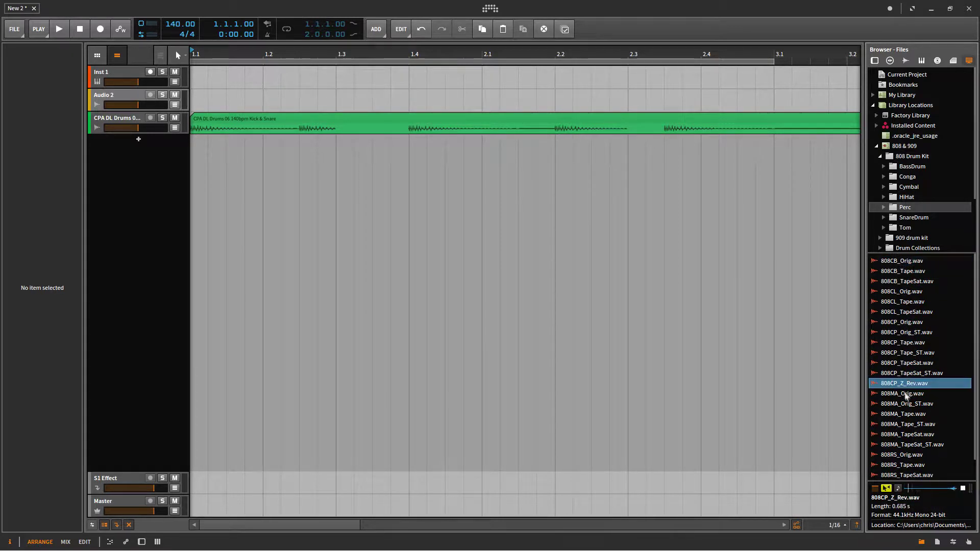
{"action": "left_click", "coordinate": [910, 404]}
{"action": "left_click", "coordinate": [911, 373]}
{"action": "left_click", "coordinate": [908, 354]}
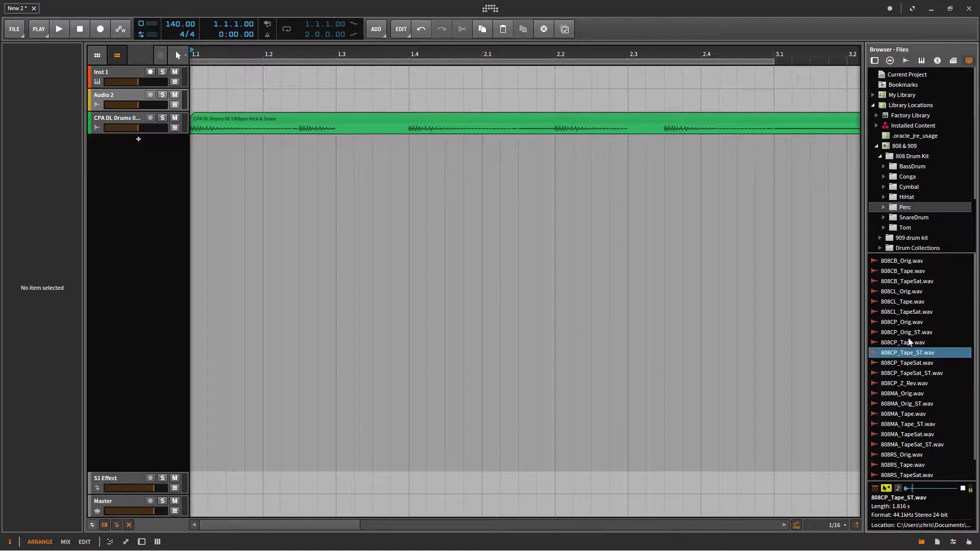
Compare 808CP_Orig_ST.wav, 808CP_Orig.wav and the neighbouring 808CL samples by ear, and select 808CP_Orig.wav.
{"action": "left_click", "coordinate": [910, 335]}
{"action": "left_click", "coordinate": [908, 323]}
{"action": "left_click", "coordinate": [913, 312]}
{"action": "left_click", "coordinate": [912, 323]}
{"action": "left_click", "coordinate": [912, 313]}
{"action": "left_click", "coordinate": [912, 302]}
{"action": "left_click", "coordinate": [911, 322]}
{"action": "left_click", "coordinate": [912, 333]}
{"action": "left_click", "coordinate": [911, 323]}
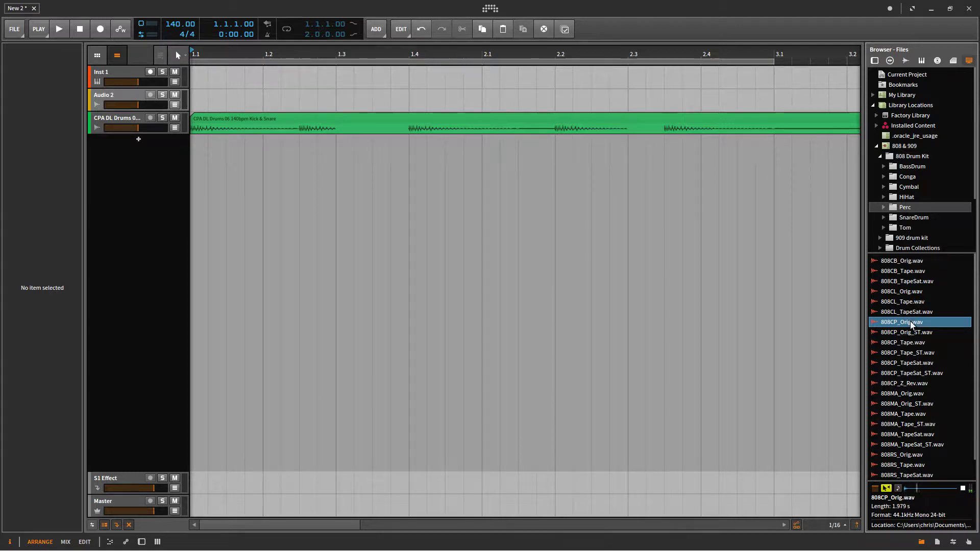
{"action": "left_click", "coordinate": [910, 313]}
{"action": "left_click", "coordinate": [912, 323]}
{"action": "left_click", "coordinate": [111, 544]}
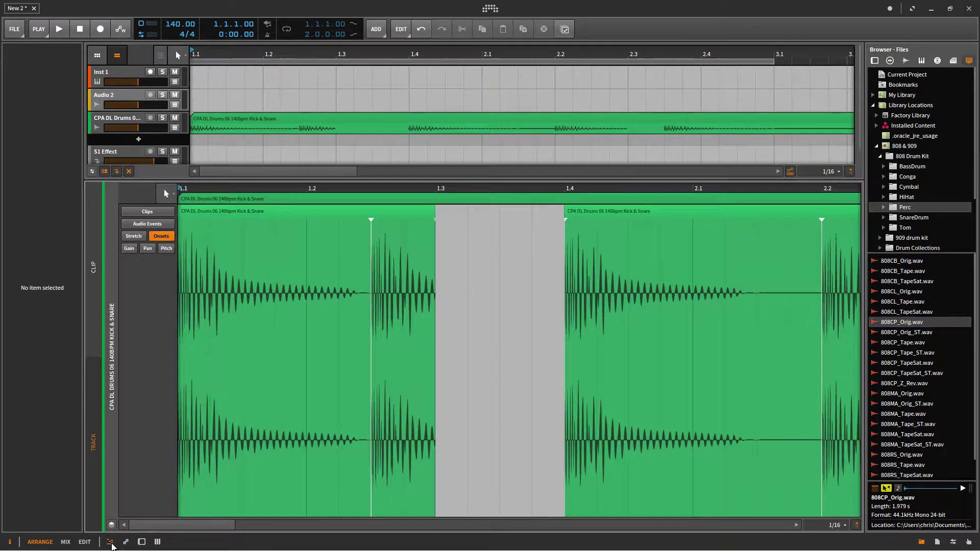
{"action": "mouse_move", "coordinate": [912, 323]}
{"action": "left_mouse_down"}
{"action": "mouse_move", "coordinate": [428, 350]}
{"action": "mouse_move", "coordinate": [744, 332]}
{"action": "mouse_move", "coordinate": [446, 357]}
{"action": "mouse_move", "coordinate": [507, 358]}
{"action": "mouse_move", "coordinate": [852, 319]}
{"action": "mouse_move", "coordinate": [913, 326]}
{"action": "left_mouse_up"}
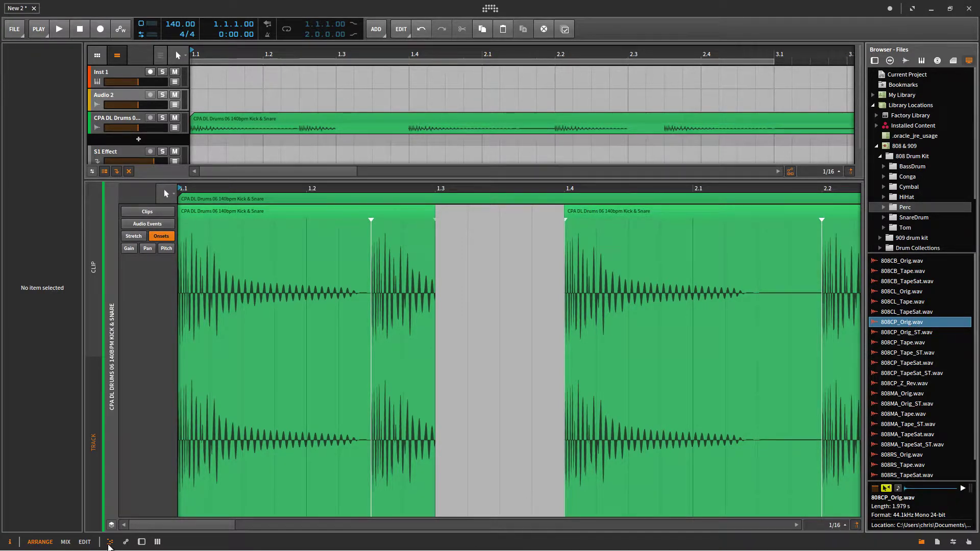
{"action": "left_click", "coordinate": [110, 542]}
Place 808CP_Orig.wav on a new track at beat 1.3 and shorten the clip to one beat.
{"action": "left_click_drag", "start_coordinate": [912, 324], "coordinate": [343, 252]}
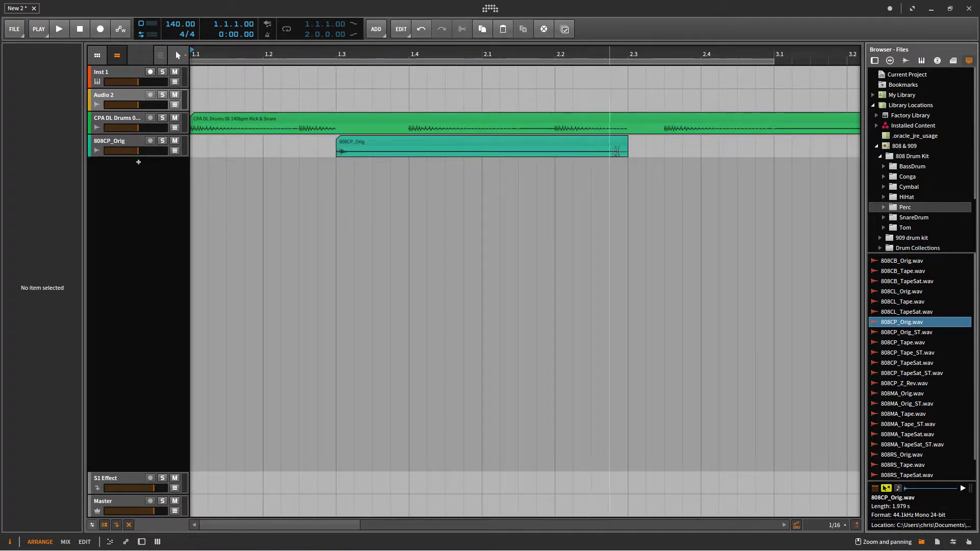
{"action": "left_click_drag", "start_coordinate": [628, 149], "coordinate": [417, 151]}
{"action": "left_click", "coordinate": [355, 149]}
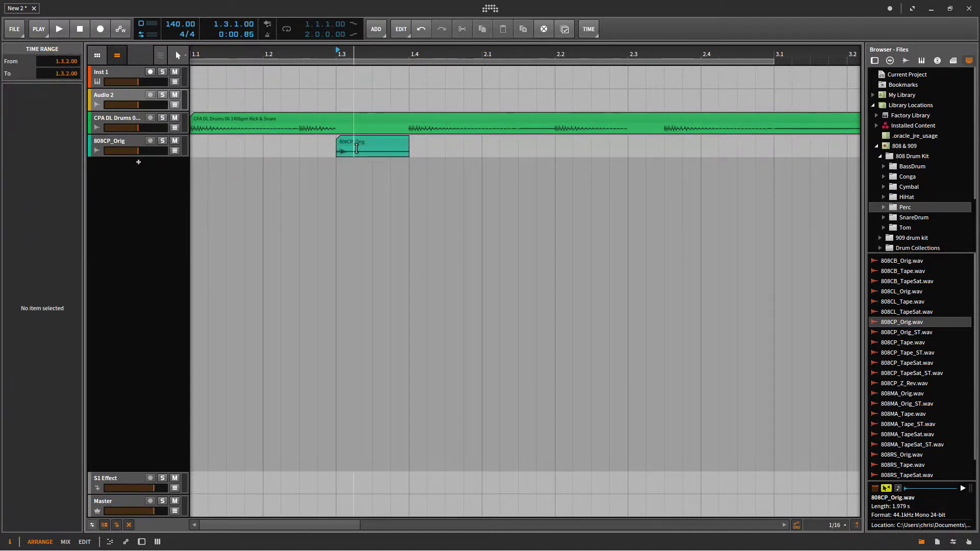
Try the 808CP_Orig clip on the drum loop track at beat 1.3, and move it back to its own track.
{"action": "left_click_drag", "start_coordinate": [347, 146], "coordinate": [344, 127]}
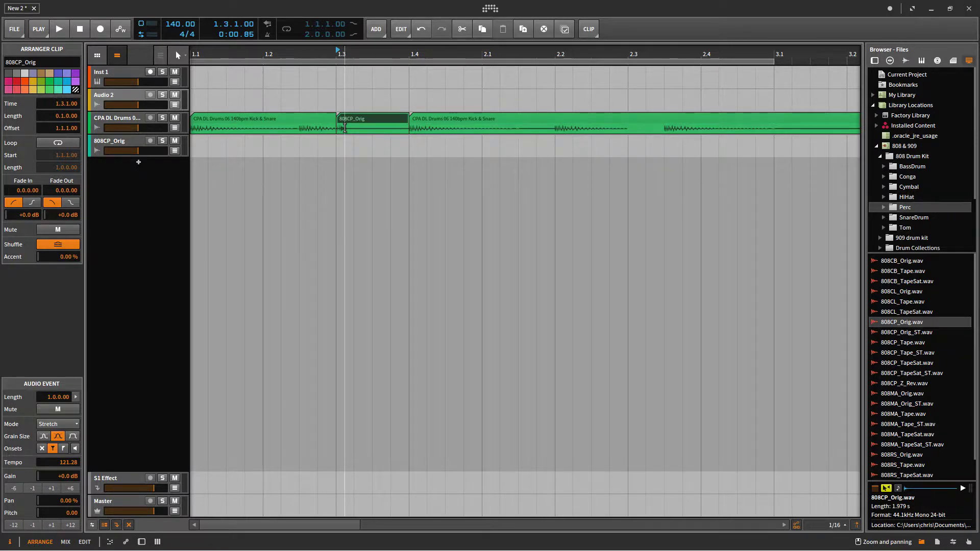
{"action": "left_click", "coordinate": [345, 128]}
{"action": "left_click", "coordinate": [357, 127]}
{"action": "left_click_drag", "start_coordinate": [354, 121], "coordinate": [362, 148]}
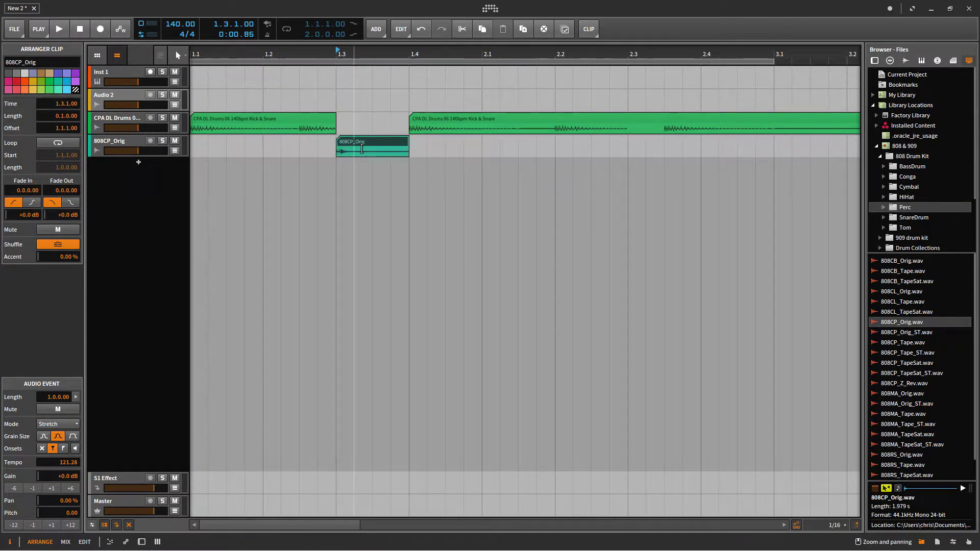
{"action": "right_click", "coordinate": [362, 148]}
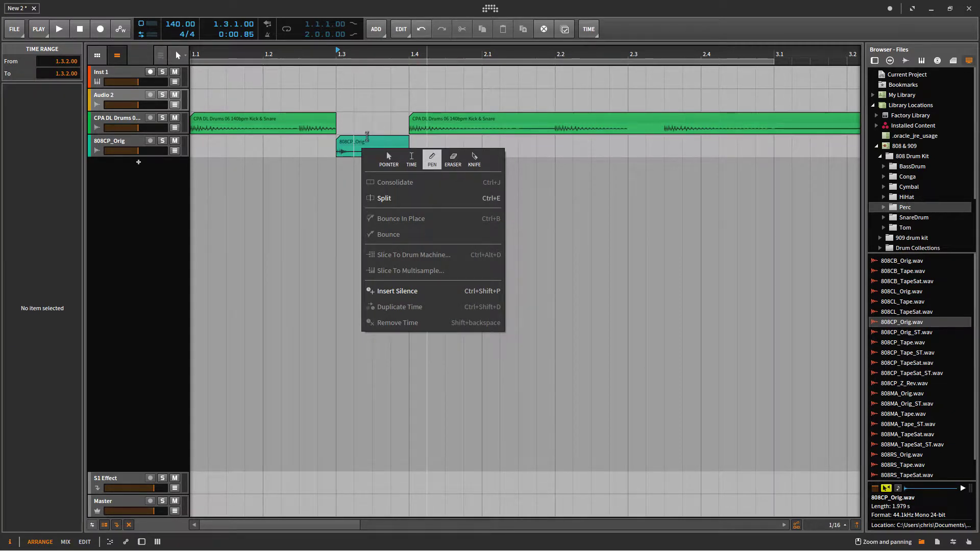
{"action": "left_click", "coordinate": [367, 137]}
Duplicate the 808CP_Orig clip, place the original on the drum loop track at 1.3 and move the copy to 2.3.
{"action": "left_click", "coordinate": [370, 148]}
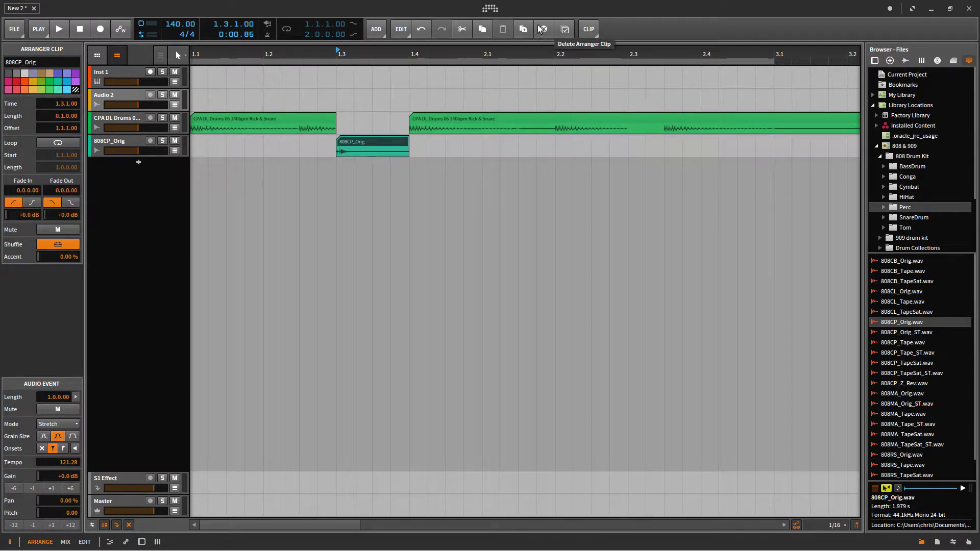
{"action": "left_click", "coordinate": [522, 29]}
{"action": "left_click_drag", "start_coordinate": [378, 148], "coordinate": [370, 124]}
{"action": "left_click_drag", "start_coordinate": [431, 147], "coordinate": [647, 151]}
Duplicate the 808CP_Orig clip three times in a row, and place the 2.3 clip on the drum loop track with length 0.0.2.00.
{"action": "left_click", "coordinate": [524, 29]}
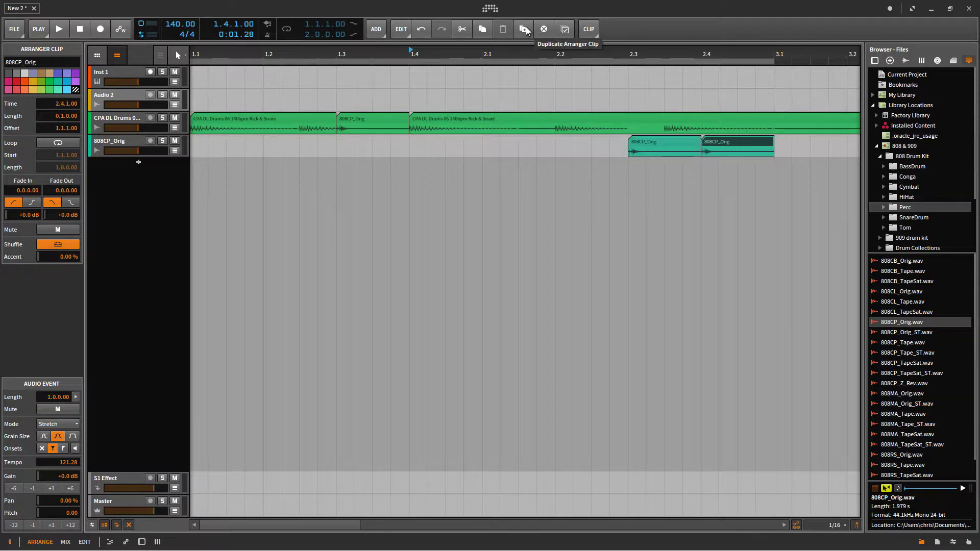
{"action": "left_click", "coordinate": [524, 30]}
{"action": "left_click", "coordinate": [524, 30]}
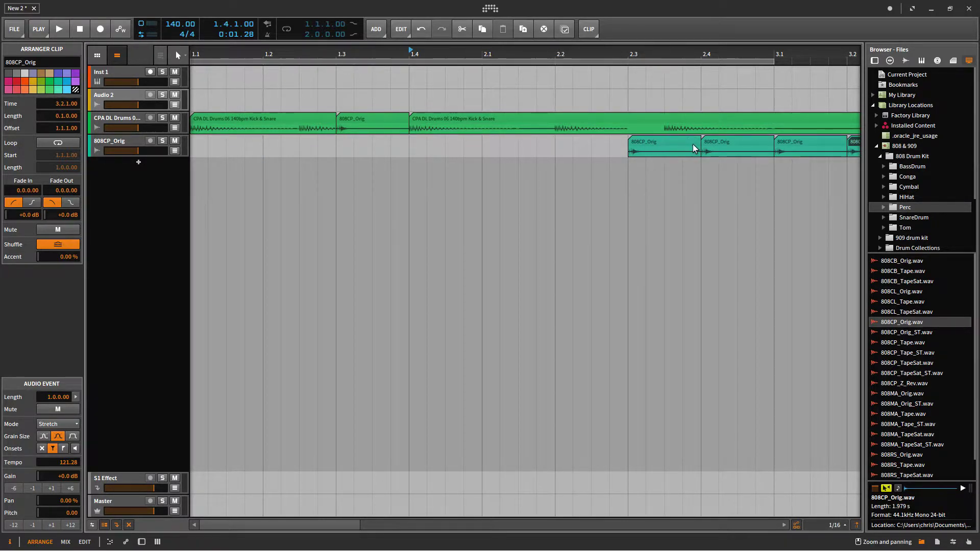
{"action": "left_click_drag", "start_coordinate": [702, 153], "coordinate": [636, 128]}
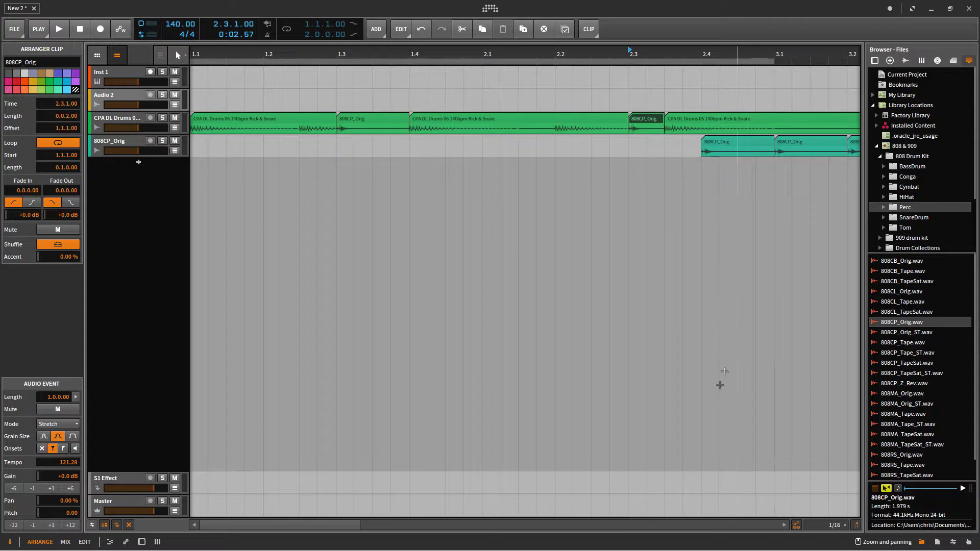
Move the 808CP_Orig clips at 3.2 and 3.1 to 4.3 and 4.1.4, and the one at 2.4 onto the drum loop track at 3.3.
{"action": "left_click", "coordinate": [783, 525]}
{"action": "left_click", "coordinate": [784, 525]}
{"action": "left_click", "coordinate": [783, 524]}
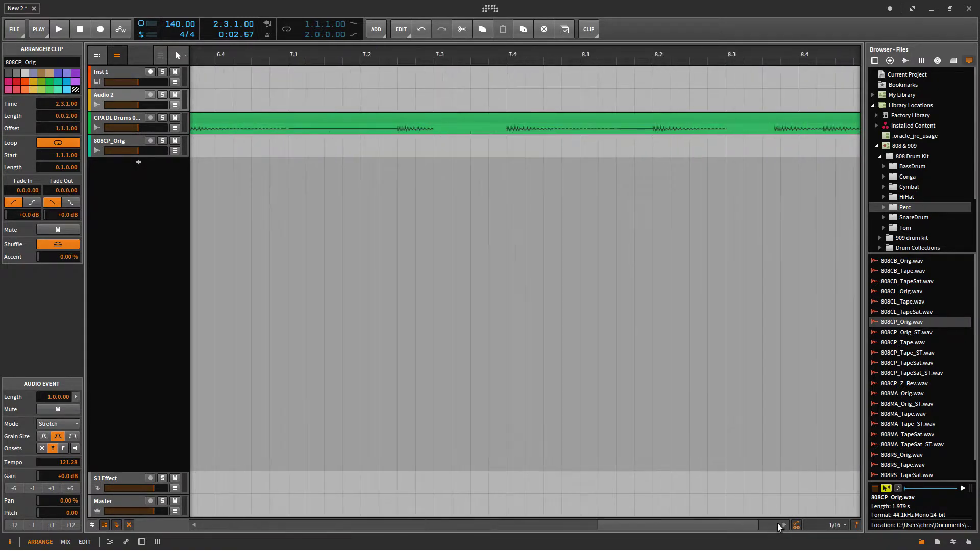
{"action": "left_click", "coordinate": [194, 525]}
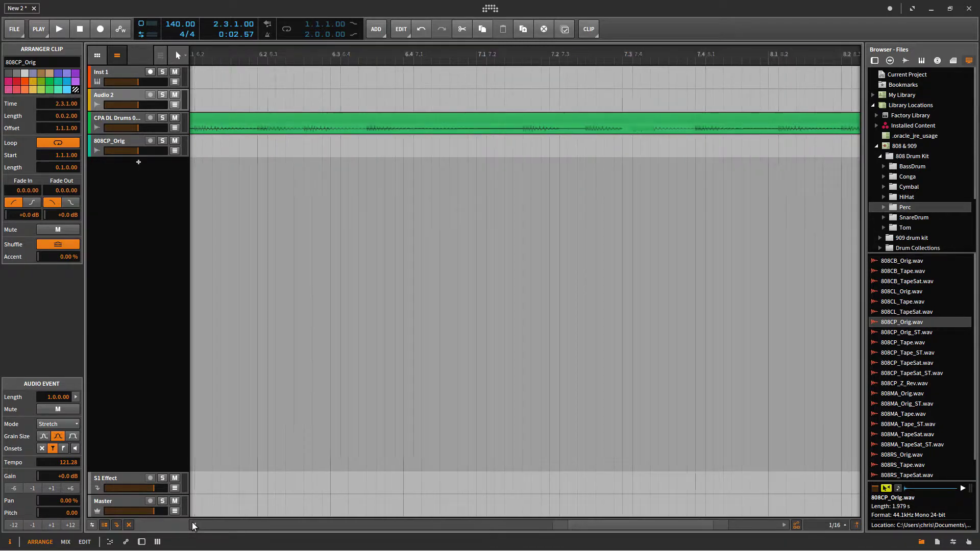
{"action": "left_click", "coordinate": [193, 524]}
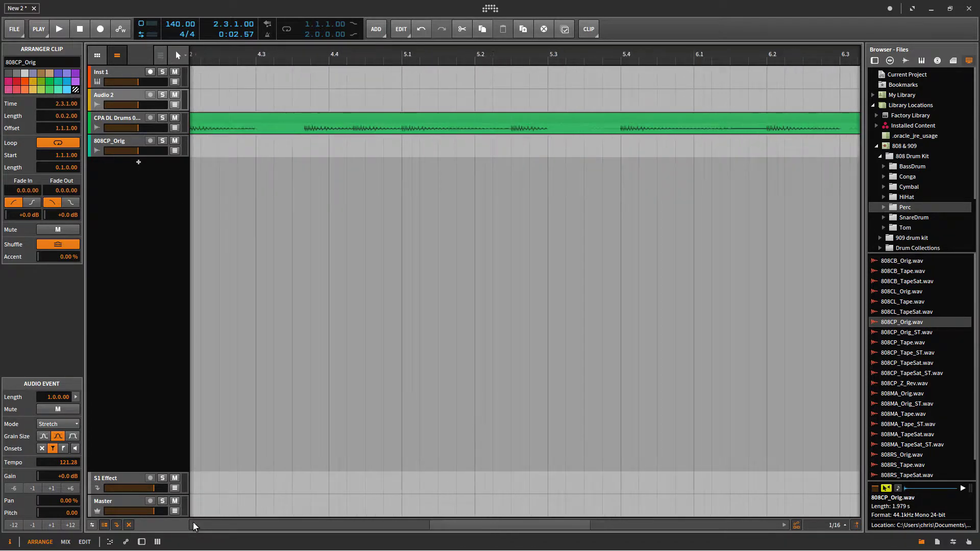
{"action": "key", "text": "ctrl+d"}
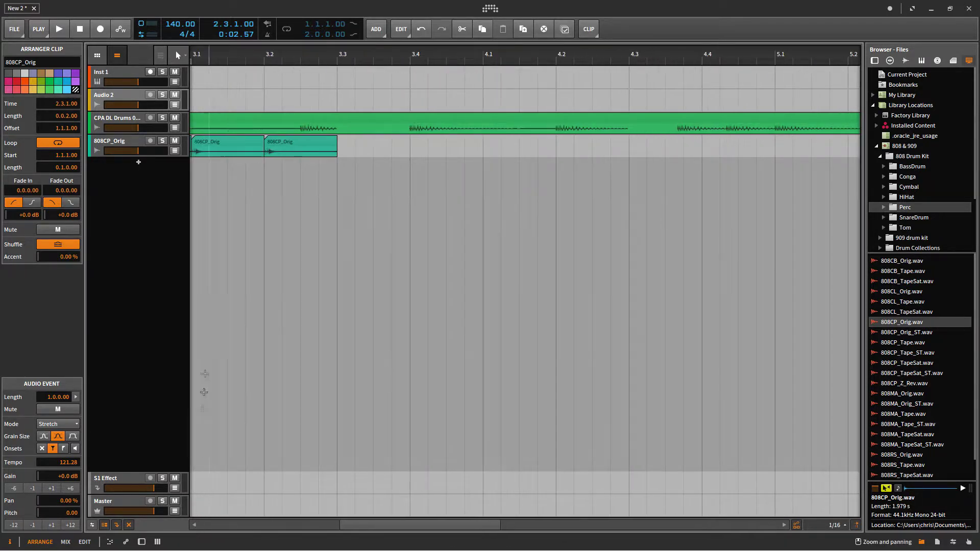
{"action": "left_click_drag", "start_coordinate": [301, 147], "coordinate": [664, 149]}
{"action": "left_click_drag", "start_coordinate": [240, 148], "coordinate": [553, 163]}
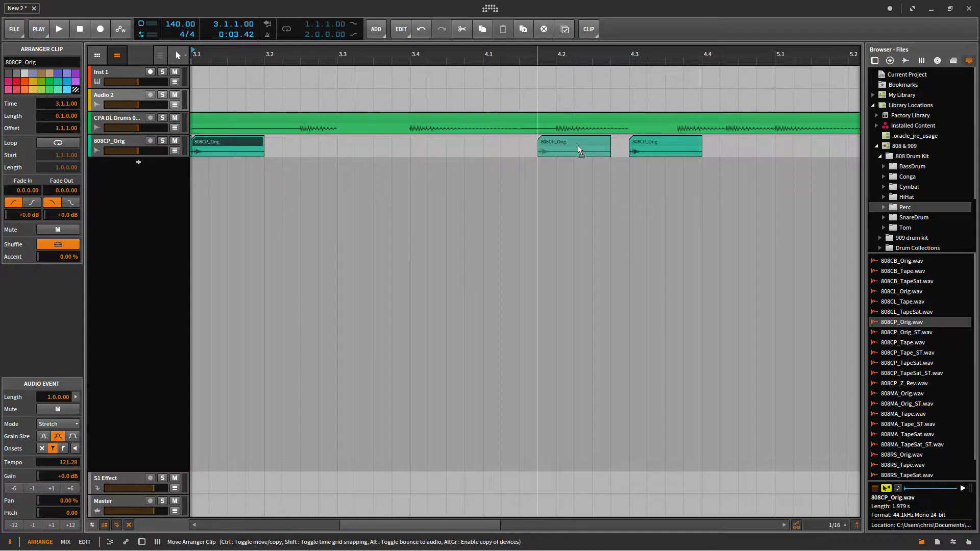
{"action": "left_click_drag", "start_coordinate": [579, 150], "coordinate": [579, 150]}
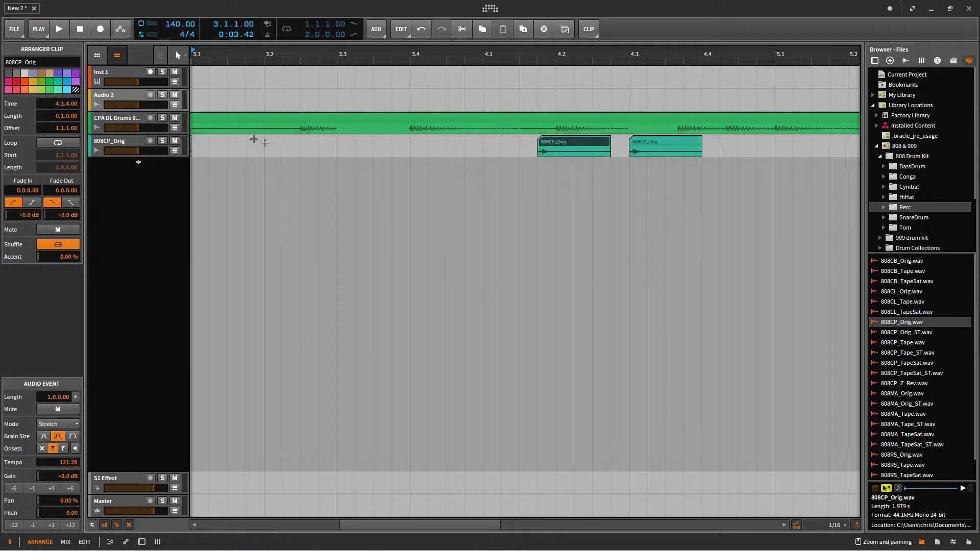
{"action": "left_click", "coordinate": [194, 525]}
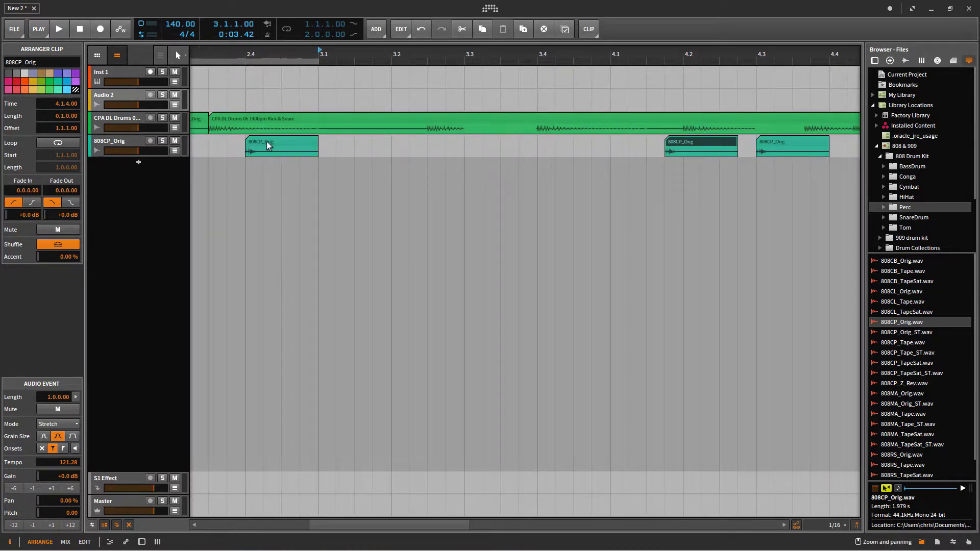
{"action": "left_click_drag", "start_coordinate": [269, 143], "coordinate": [484, 128]}
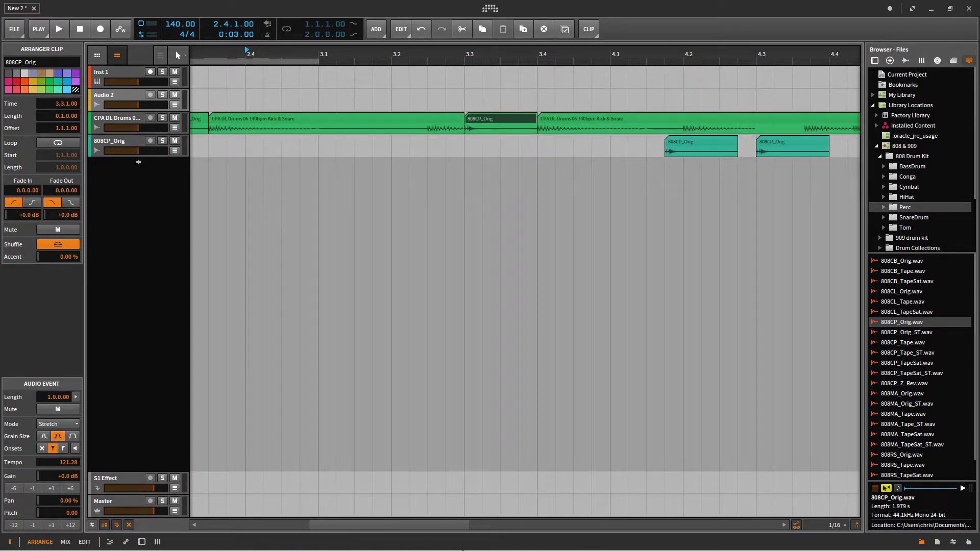
Move the two loose 808CP_Orig clips to 5.3 and 4.3, and shorten the 4.3 clip to 0.0.3.00.
{"action": "scroll", "coordinate": [784, 527], "scroll_direction": "right", "scroll_amount": 5}
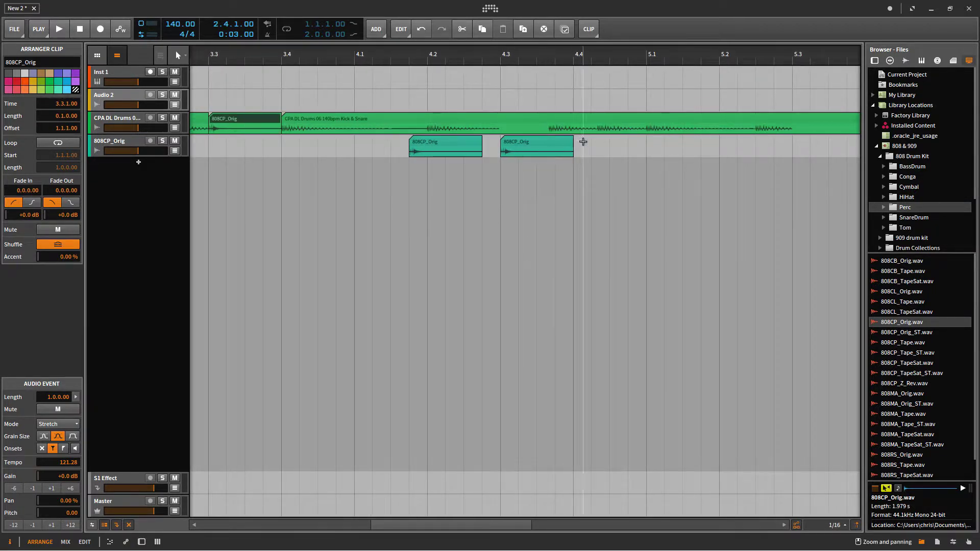
{"action": "left_click_drag", "start_coordinate": [547, 147], "coordinate": [837, 146]}
{"action": "left_click_drag", "start_coordinate": [437, 146], "coordinate": [487, 146]}
{"action": "left_click_drag", "start_coordinate": [420, 149], "coordinate": [512, 152]}
{"action": "left_click", "coordinate": [573, 147]}
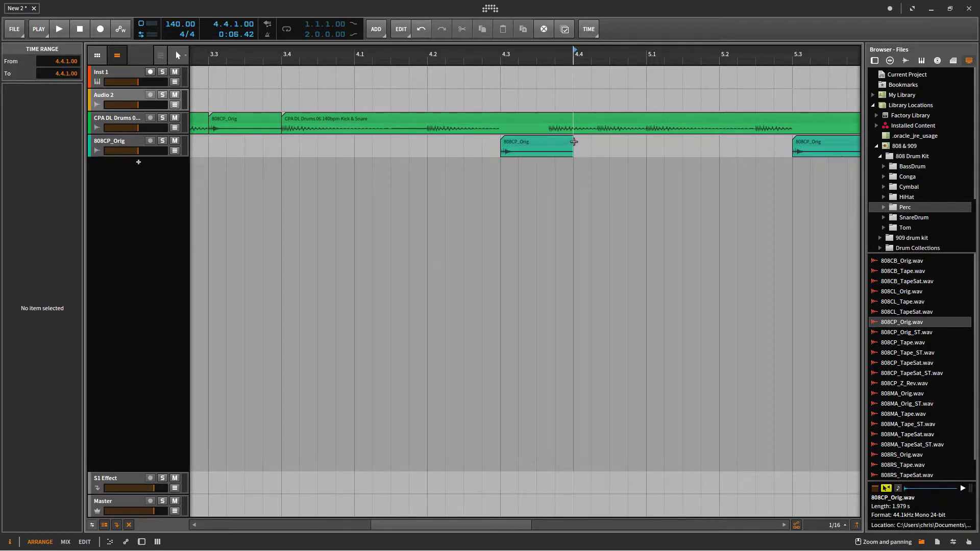
{"action": "left_click_drag", "start_coordinate": [572, 142], "coordinate": [551, 143]}
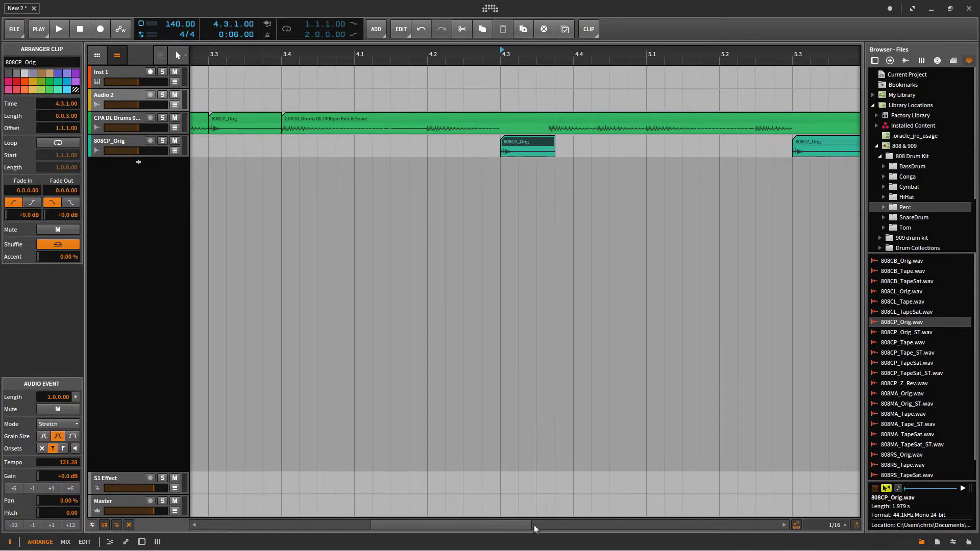
{"action": "left_click_drag", "start_coordinate": [530, 524], "coordinate": [807, 511]}
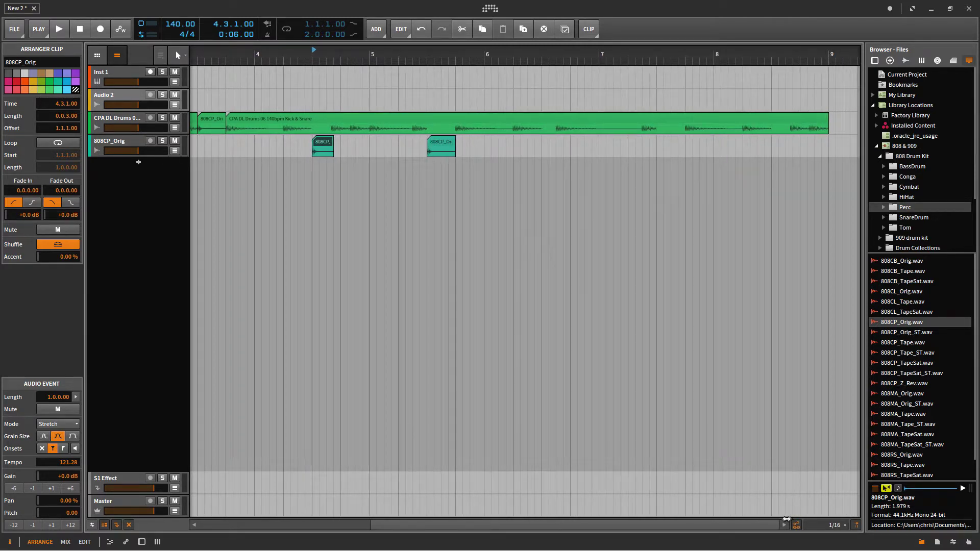
{"action": "left_click_drag", "start_coordinate": [777, 523], "coordinate": [571, 523]}
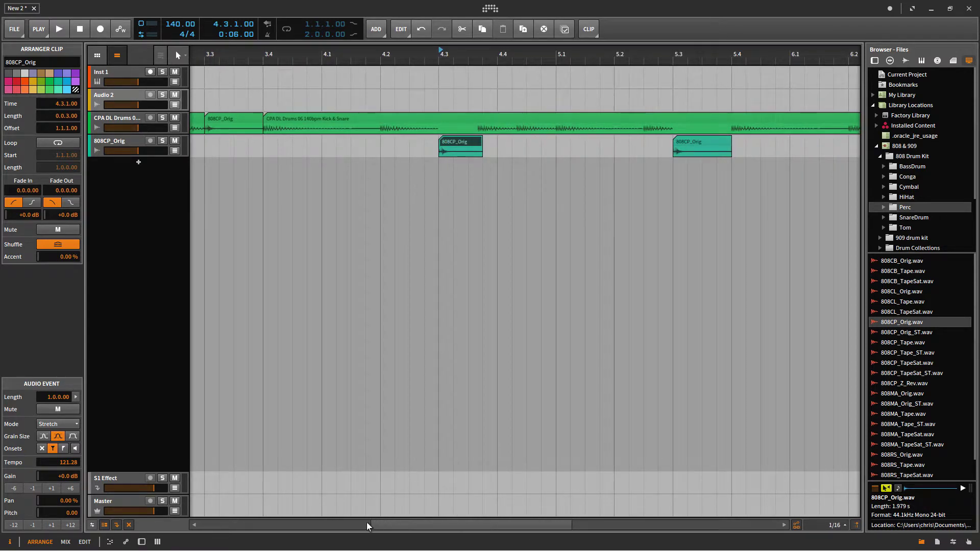
Move the 808CP_Orig clips at 4.3 and 5.3 straight onto the drum loop track, keeping the 4.3 clip's length at 0.0.3.00.
{"action": "left_click_drag", "start_coordinate": [371, 524], "coordinate": [191, 533]}
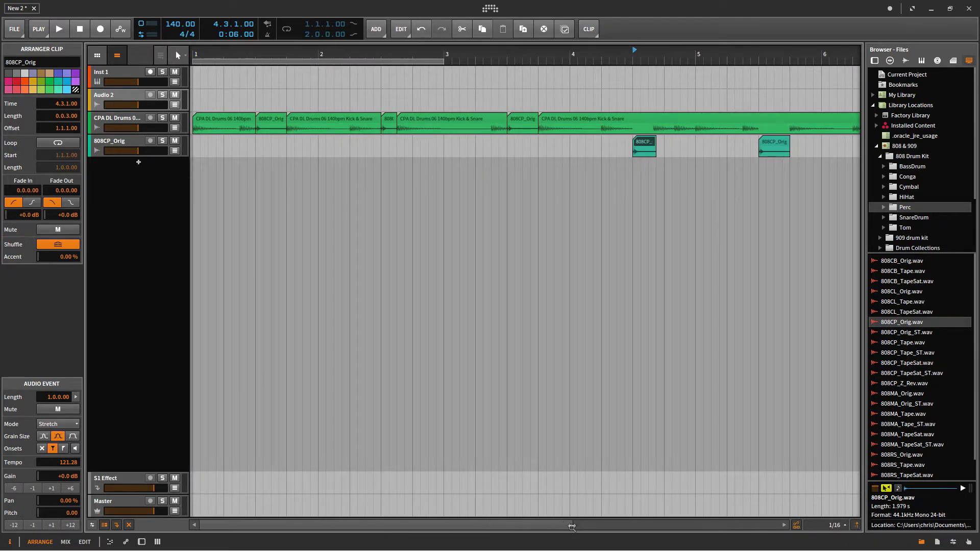
{"action": "left_click_drag", "start_coordinate": [570, 525], "coordinate": [705, 496]}
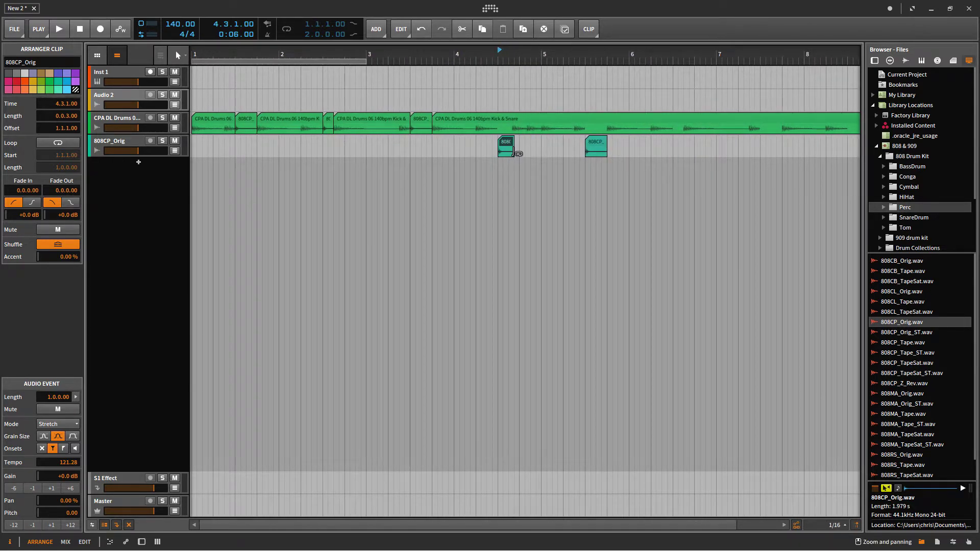
{"action": "left_click_drag", "start_coordinate": [510, 153], "coordinate": [507, 154]}
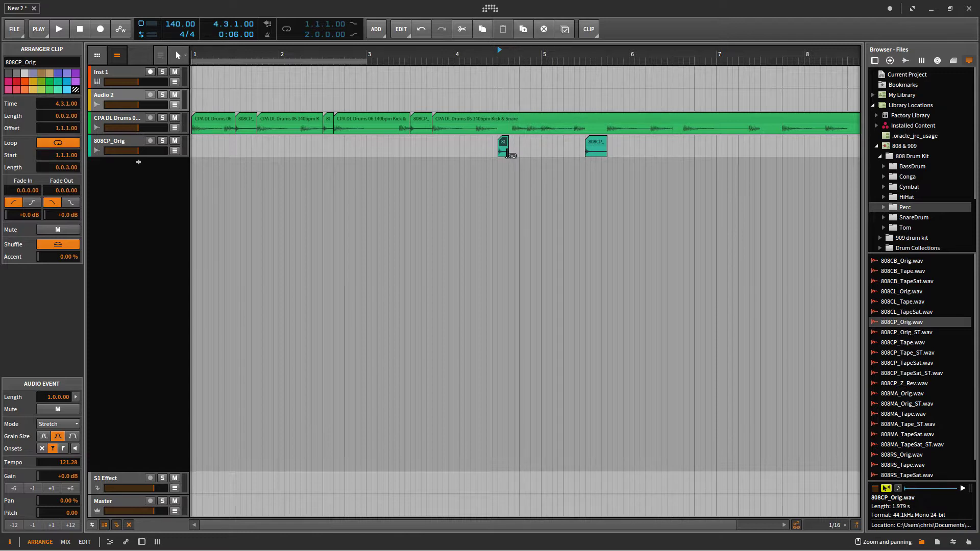
{"action": "left_click", "coordinate": [507, 142]}
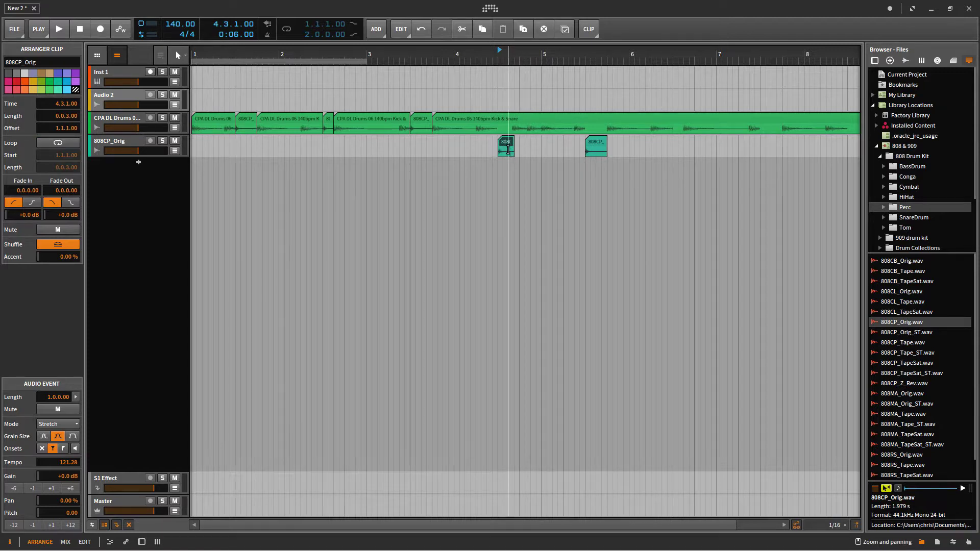
{"action": "left_click", "coordinate": [505, 147]}
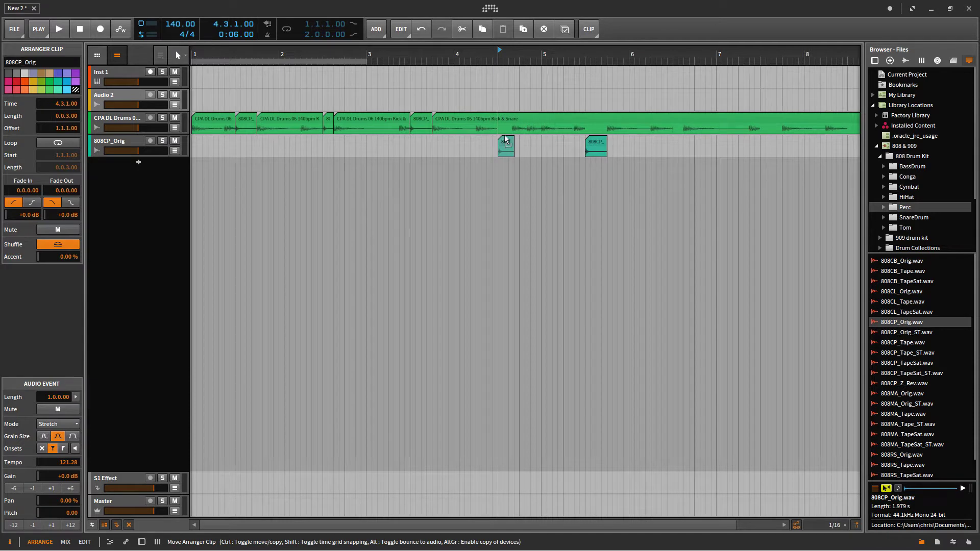
{"action": "left_click_drag", "start_coordinate": [507, 136], "coordinate": [507, 131]}
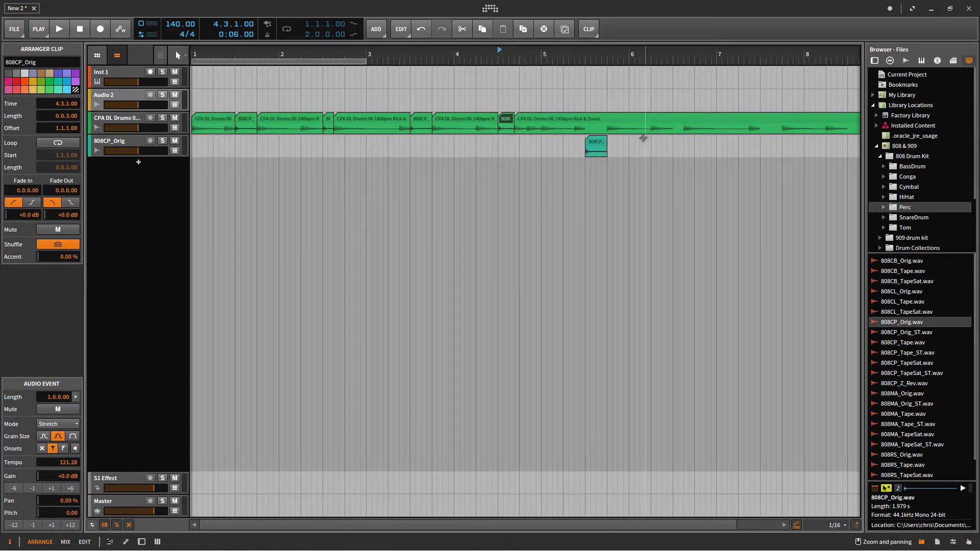
{"action": "left_click_drag", "start_coordinate": [594, 148], "coordinate": [592, 133]}
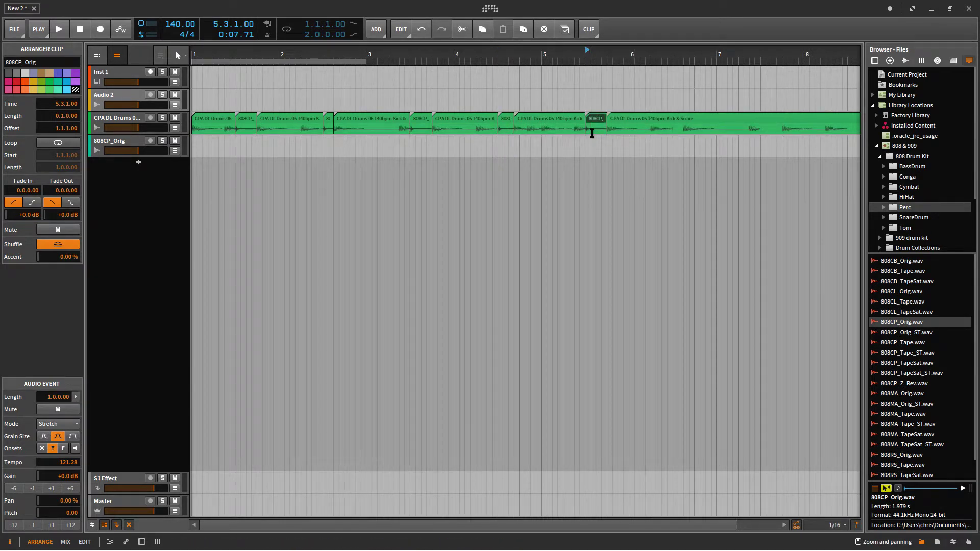
Duplicate the 5.3 808CP_Orig clip three times on its own track, and keep the original on the drum loop track at 5.3.
{"action": "left_click_drag", "start_coordinate": [596, 120], "coordinate": [599, 144]}
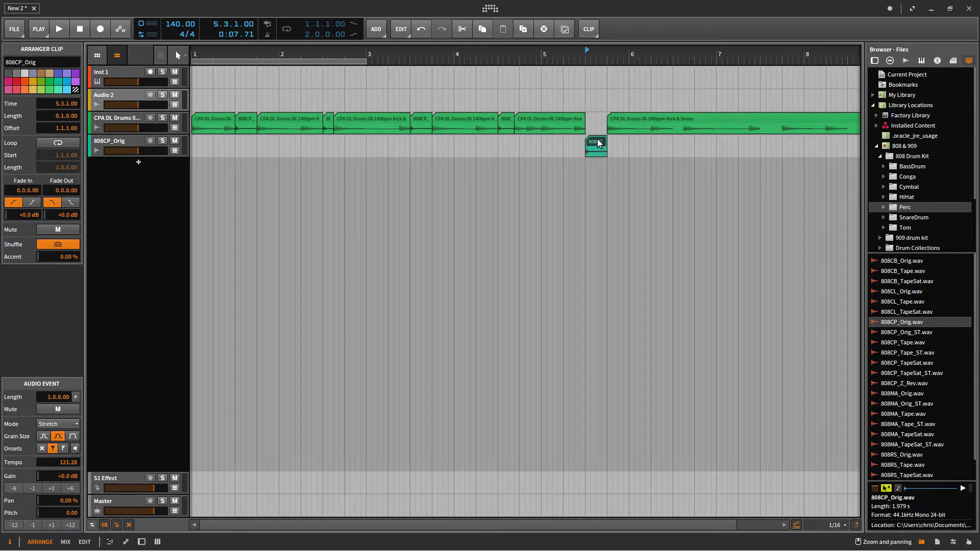
{"action": "left_click", "coordinate": [524, 31]}
{"action": "left_click", "coordinate": [524, 32]}
{"action": "left_click", "coordinate": [523, 31]}
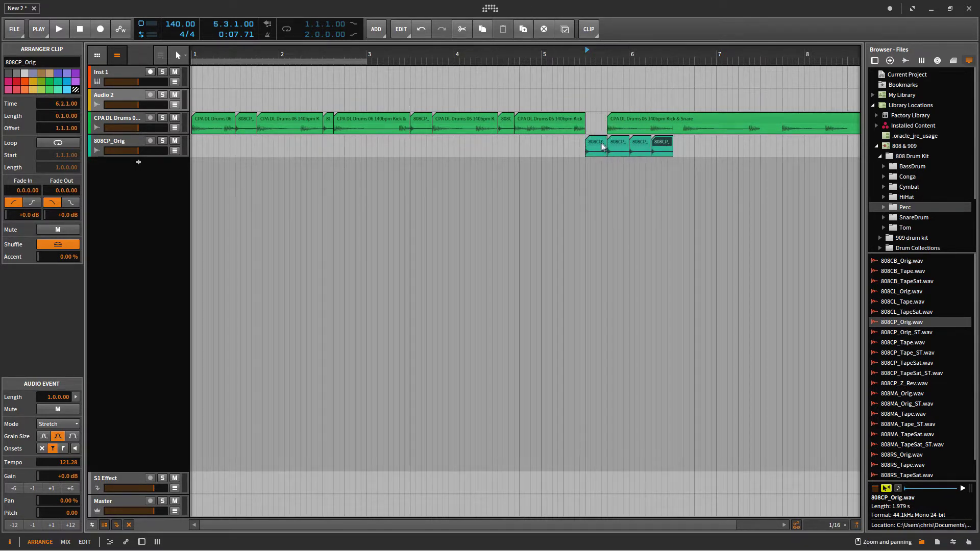
{"action": "left_click_drag", "start_coordinate": [595, 148], "coordinate": [595, 126]}
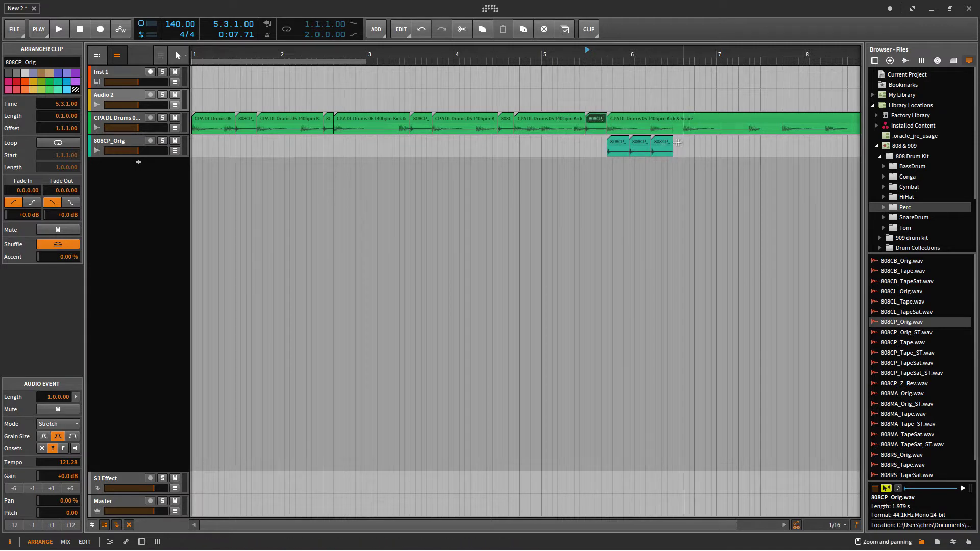
Place the three 808CP_Orig copies on the drum loop track at 6.3, 7.3 and 8.3, shortening the 6.3 clip and setting the 8.3 clip to 0.0.3.00.
{"action": "left_click_drag", "start_coordinate": [660, 142], "coordinate": [682, 143]}
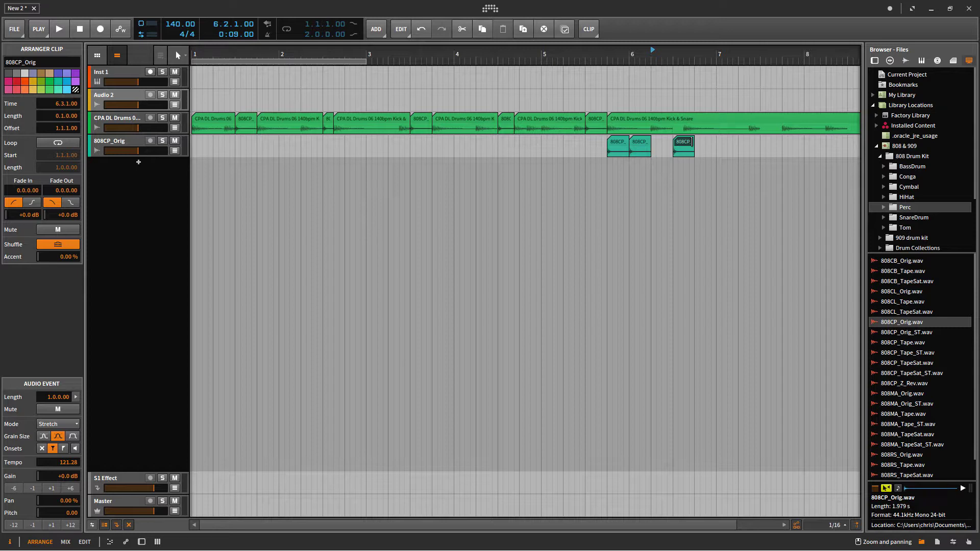
{"action": "left_click_drag", "start_coordinate": [678, 143], "coordinate": [767, 132]}
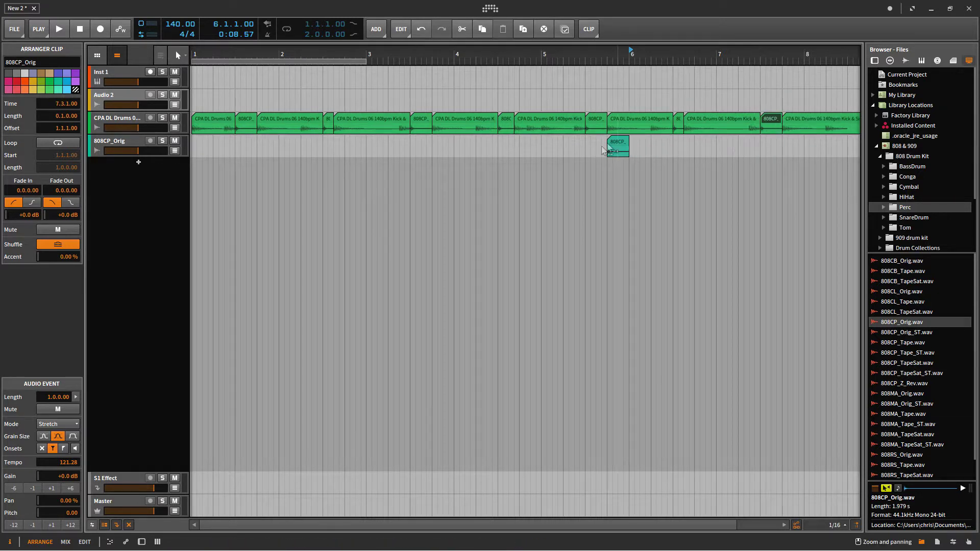
{"action": "left_click_drag", "start_coordinate": [637, 146], "coordinate": [769, 147]}
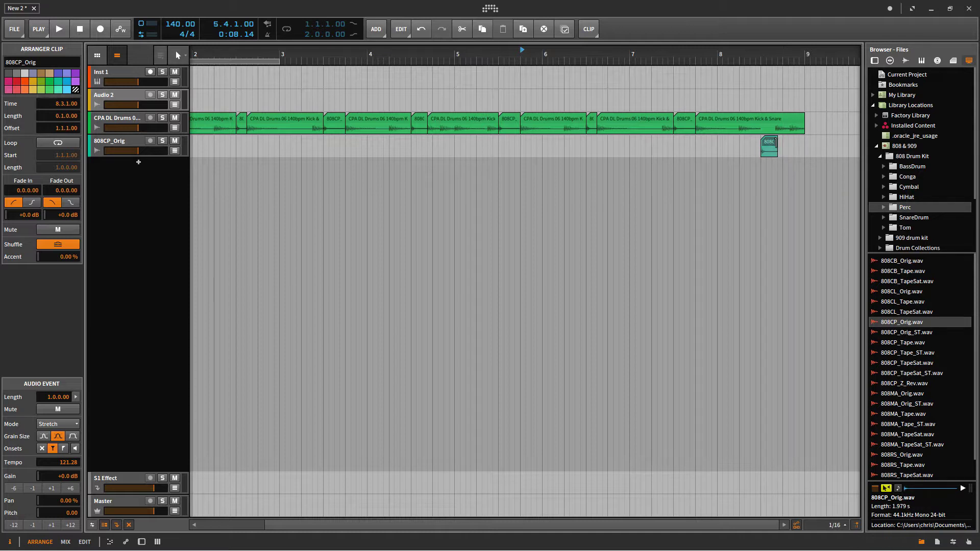
{"action": "left_click_drag", "start_coordinate": [772, 148], "coordinate": [769, 125]}
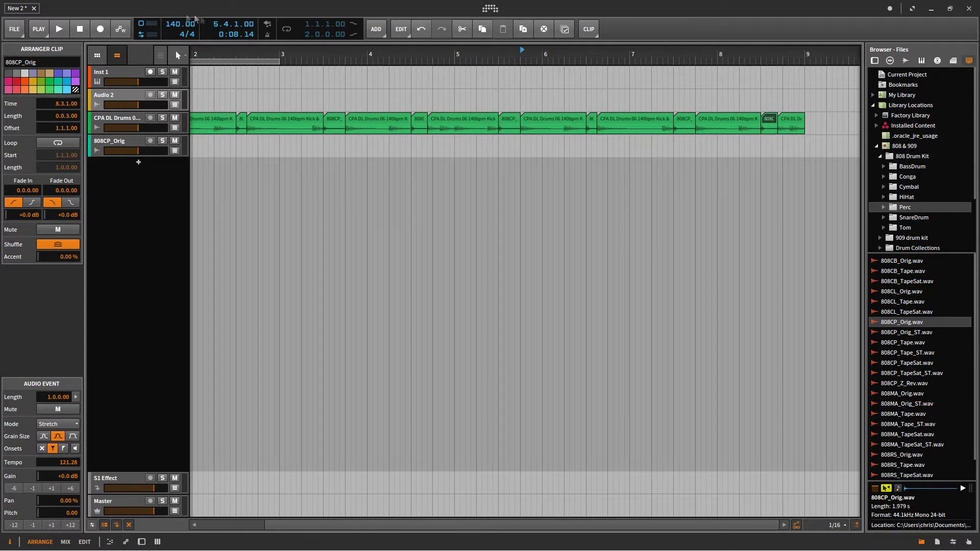
Play the edited drum loop from the start of the arrangement to check the clap replacements.
{"action": "left_click", "coordinate": [83, 29]}
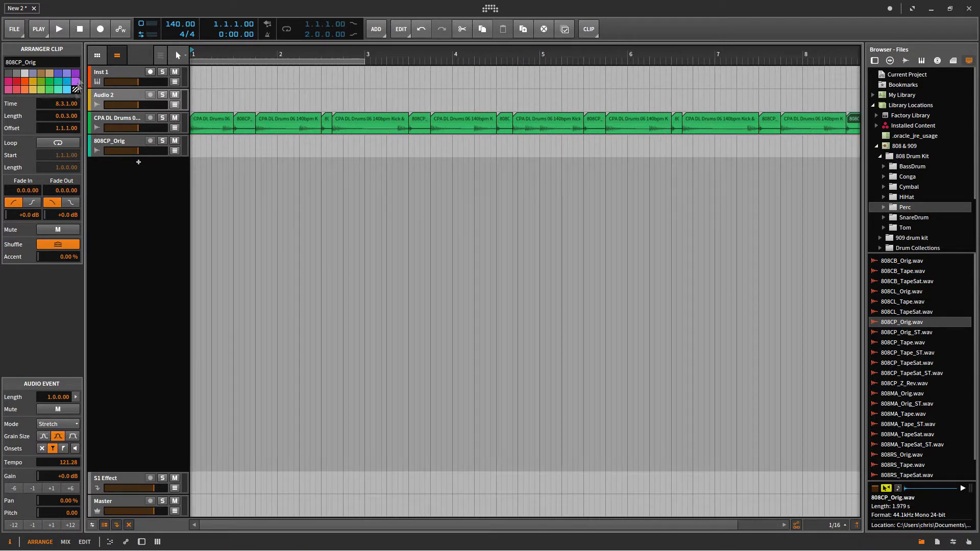
{"action": "left_click", "coordinate": [60, 28]}
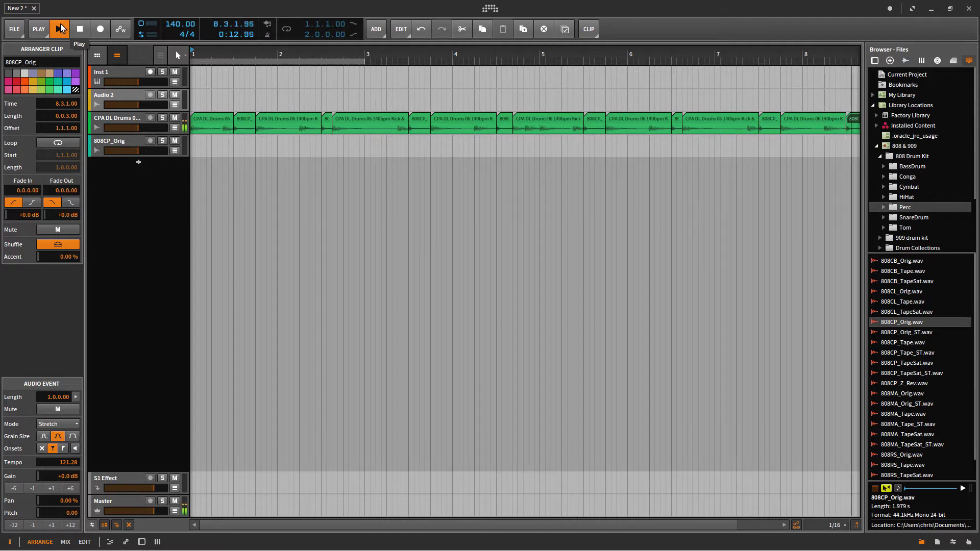
{"action": "left_click", "coordinate": [80, 29]}
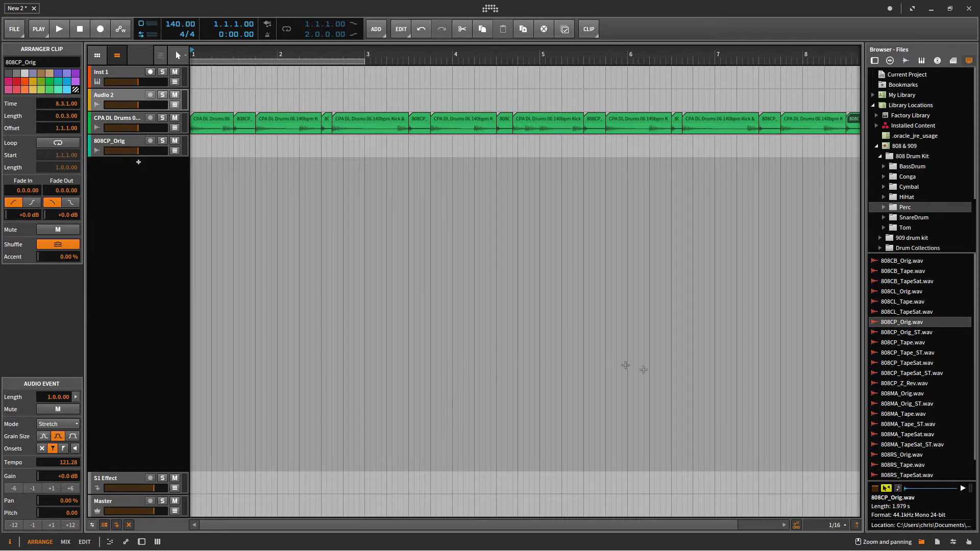
Set the arranger loop region to start at 1.1.1.00 with length 8.0.0.00 and turn on looping.
{"action": "left_click_drag", "start_coordinate": [741, 523], "coordinate": [783, 522]}
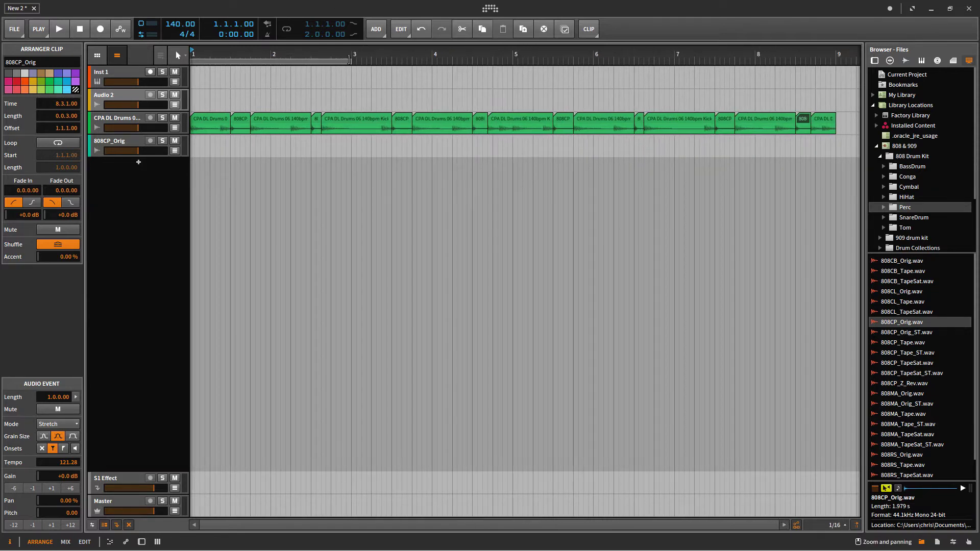
{"action": "left_click_drag", "start_coordinate": [350, 59], "coordinate": [737, 61]}
{"action": "left_click_drag", "start_coordinate": [832, 73], "coordinate": [833, 72]}
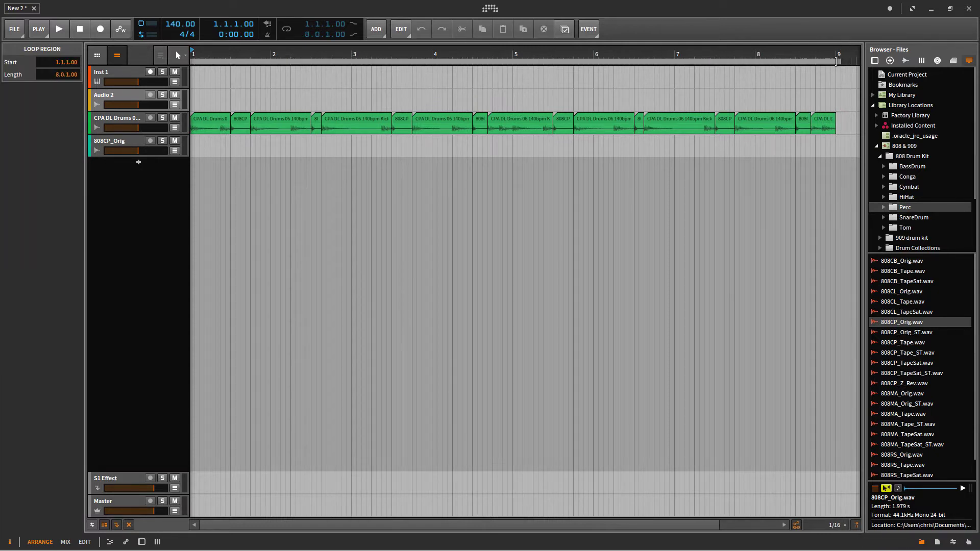
{"action": "left_click", "coordinate": [286, 29]}
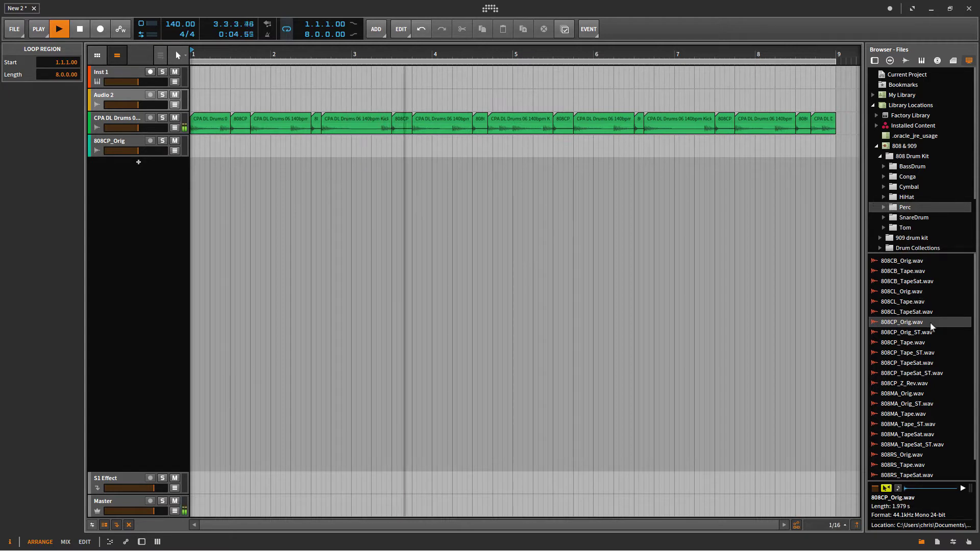
Stop playback and add the original CPA DL Drums 06 140bpm Kick & Snare sample on a new track starting at bar 1.
{"action": "scroll", "coordinate": [914, 179], "scroll_direction": "down", "scroll_amount": 3}
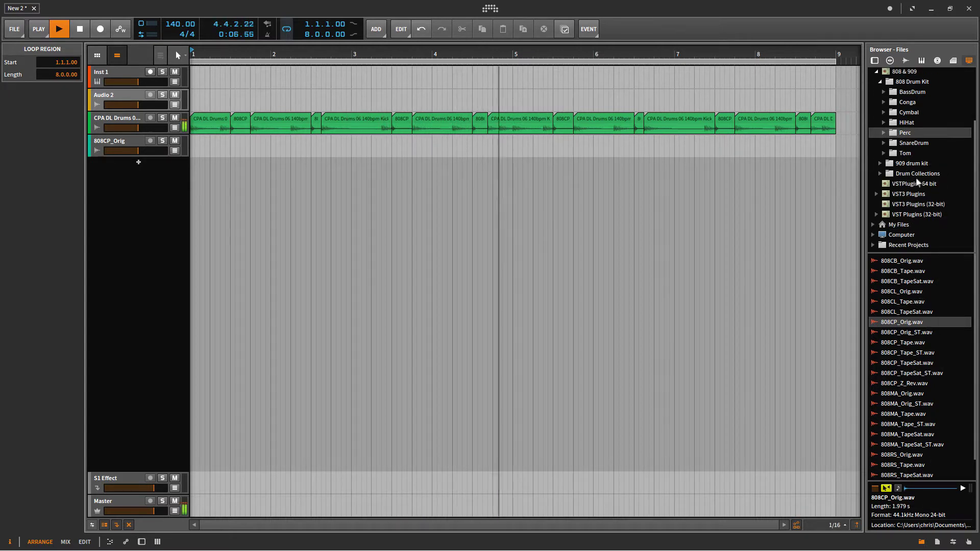
{"action": "left_click", "coordinate": [906, 60]}
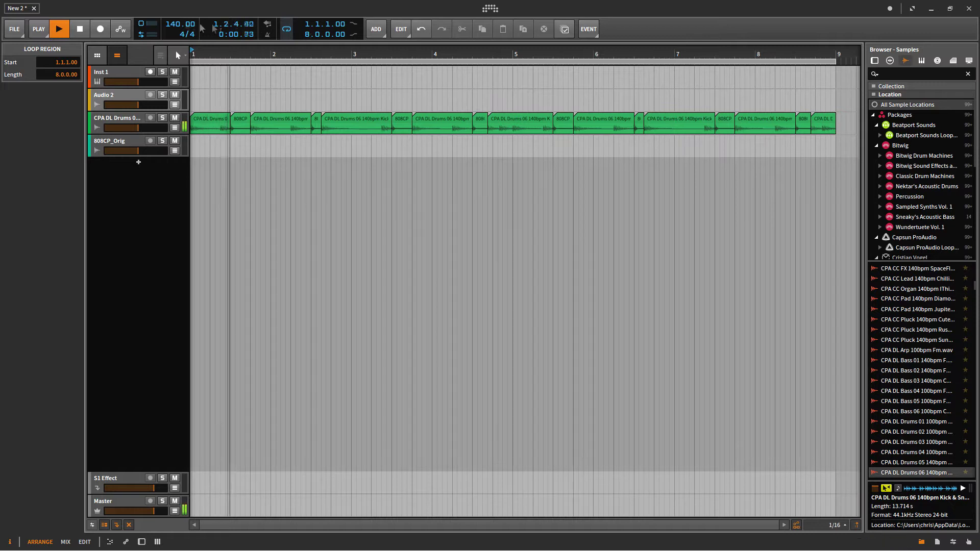
{"action": "key", "text": "space"}
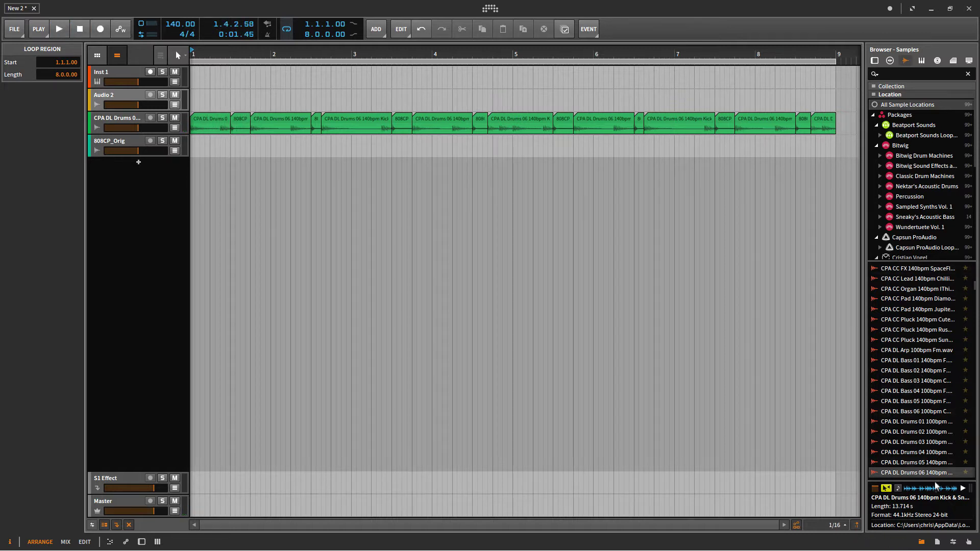
{"action": "left_click_drag", "start_coordinate": [929, 476], "coordinate": [191, 209]}
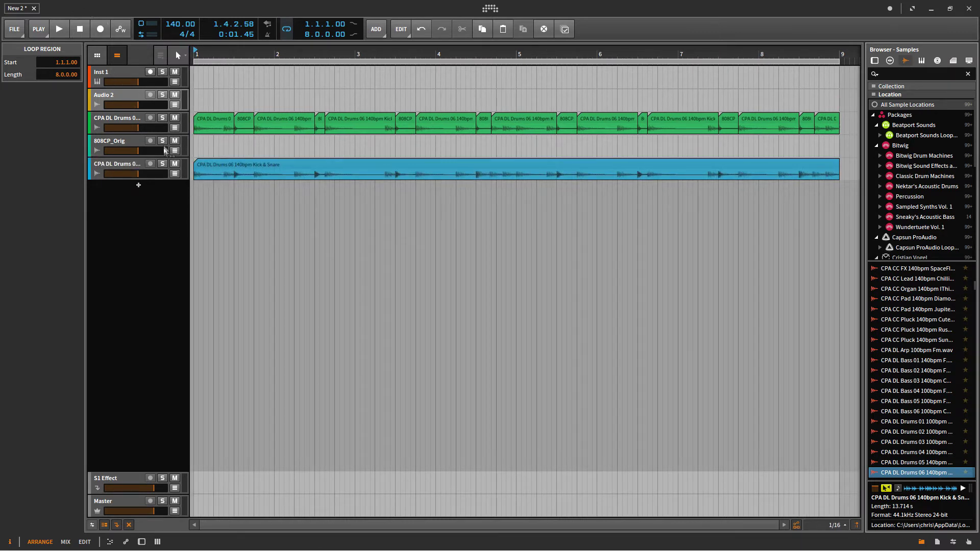
Play the original kick and snare track soloed, followed by the edited clap track soloed, to compare them.
{"action": "left_click", "coordinate": [59, 30]}
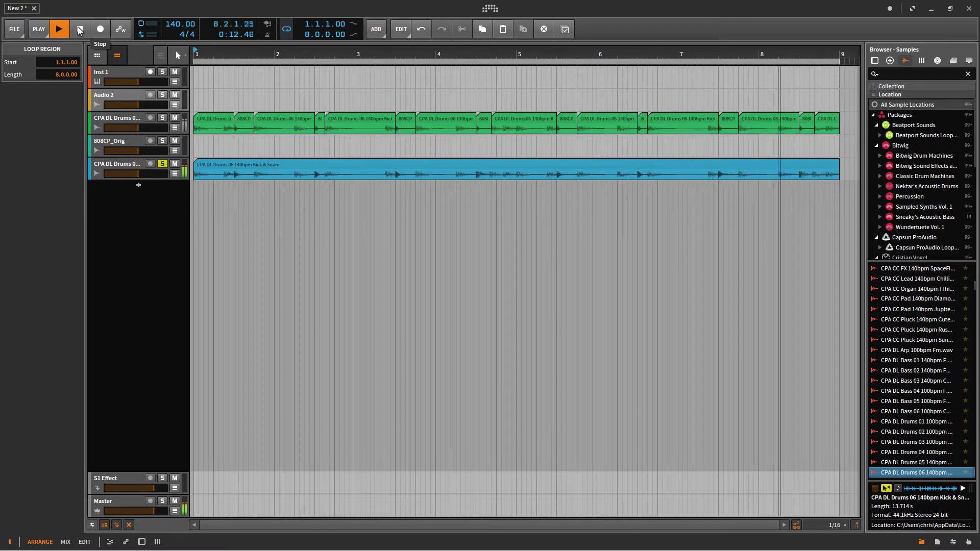
{"action": "left_click", "coordinate": [80, 30]}
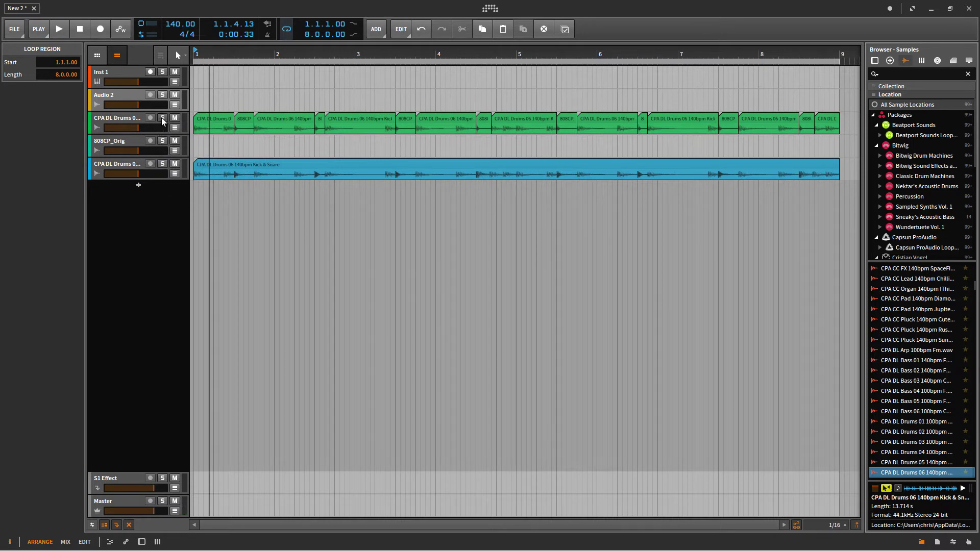
{"action": "left_click", "coordinate": [68, 30]}
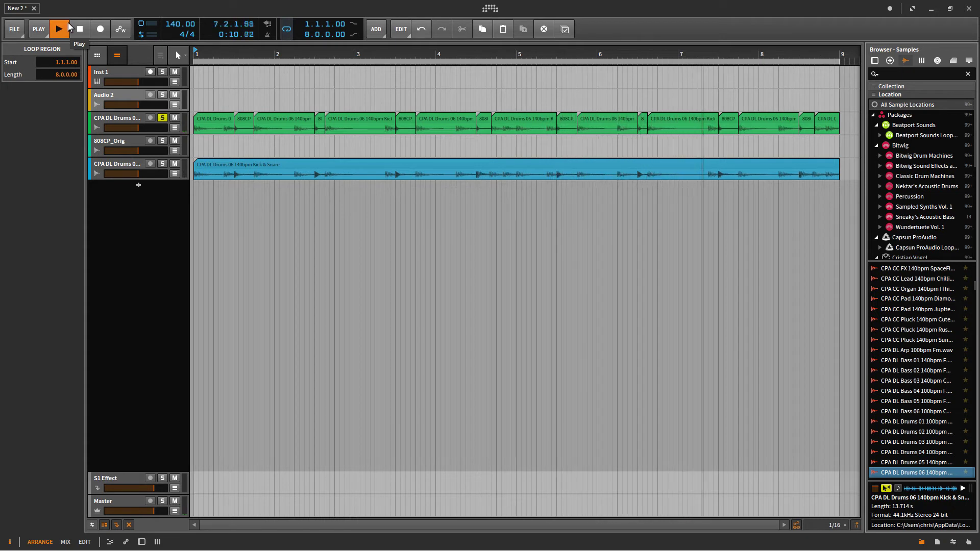
{"action": "left_click", "coordinate": [80, 29]}
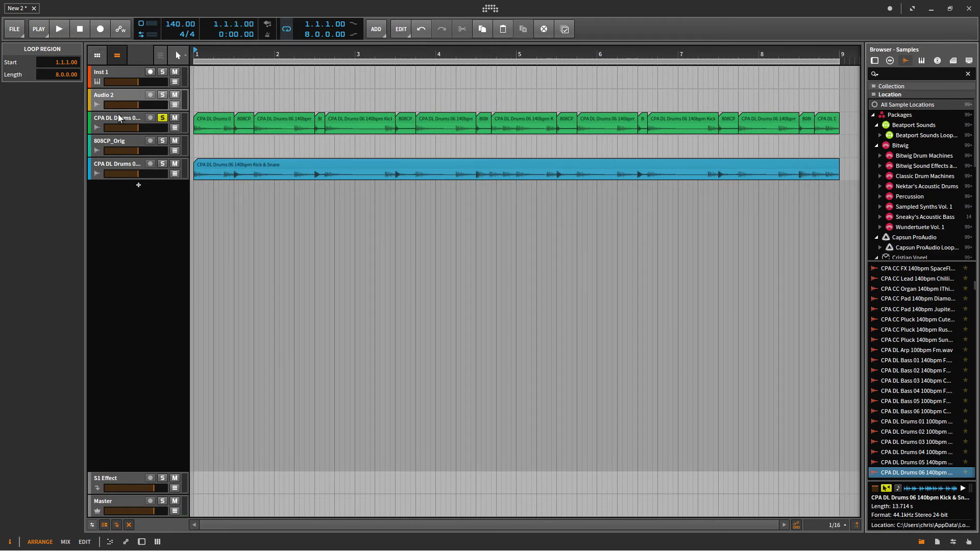
Rename the edited drum loop track as DRUM KICK + CLAP.
{"action": "left_click", "coordinate": [118, 116]}
{"action": "right_click", "coordinate": [118, 115]}
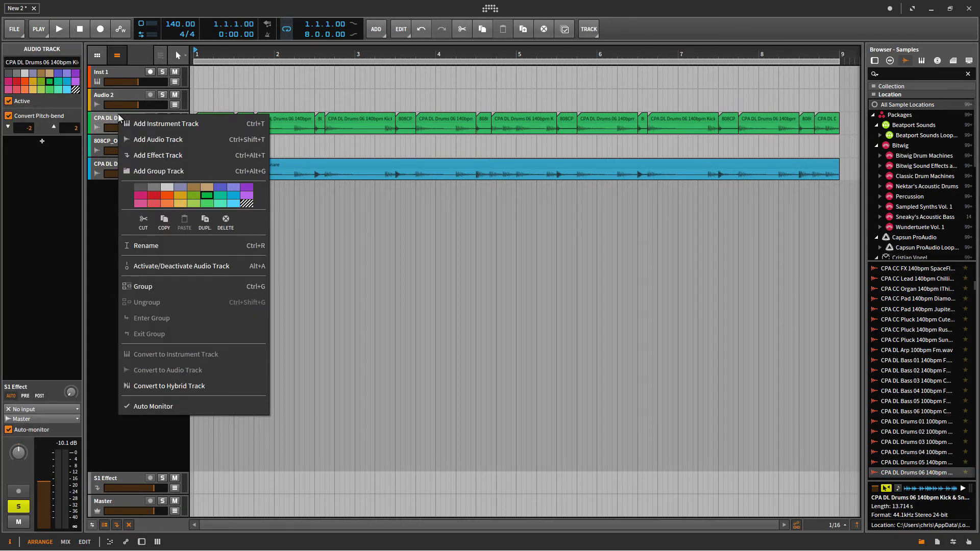
{"action": "left_click", "coordinate": [151, 248]}
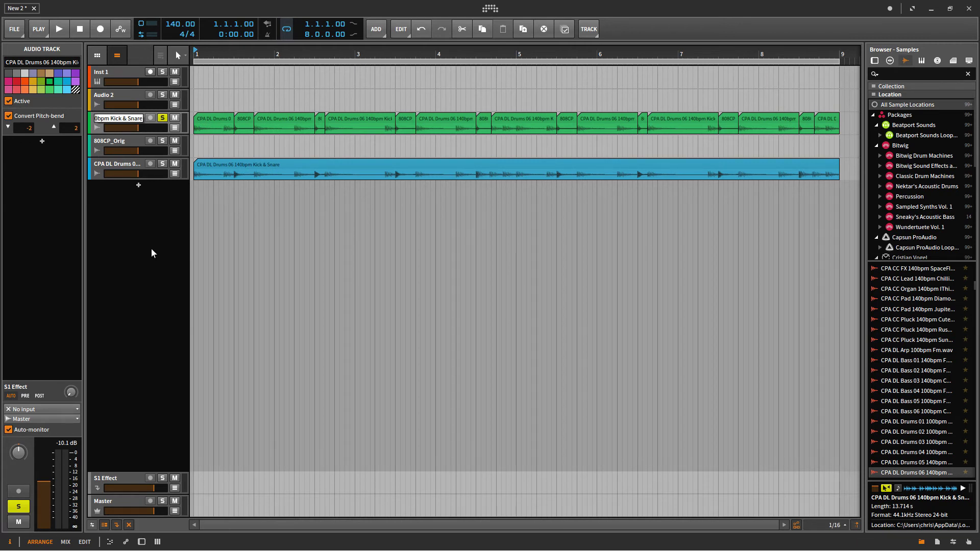
{"action": "type", "text": "DRUM KICK + CLAP"}
{"action": "key", "text": "Return"}
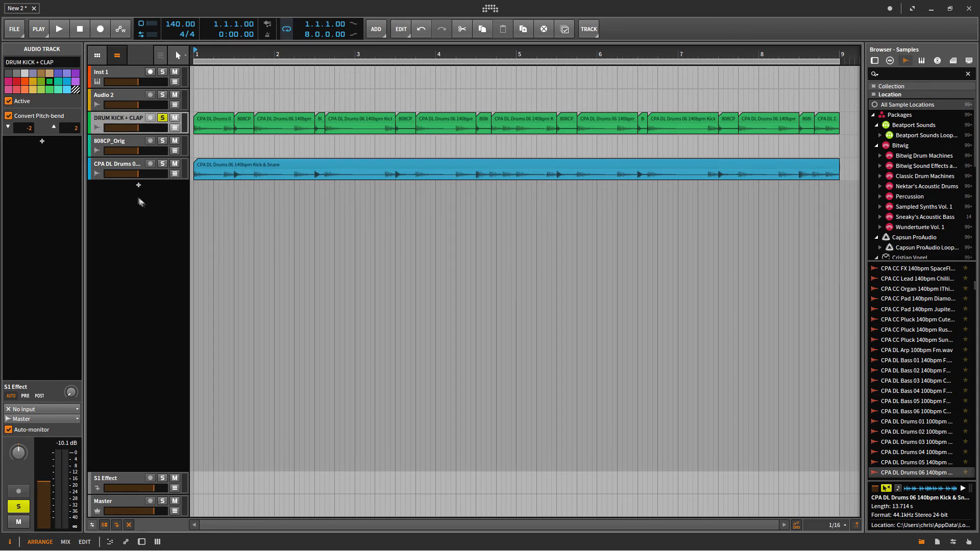
Switch solo between the DRUM KICK + CLAP track and the original loop during playback, finishing with DRUM KICK + CLAP soloed and playback stopped.
{"action": "left_click", "coordinate": [60, 29]}
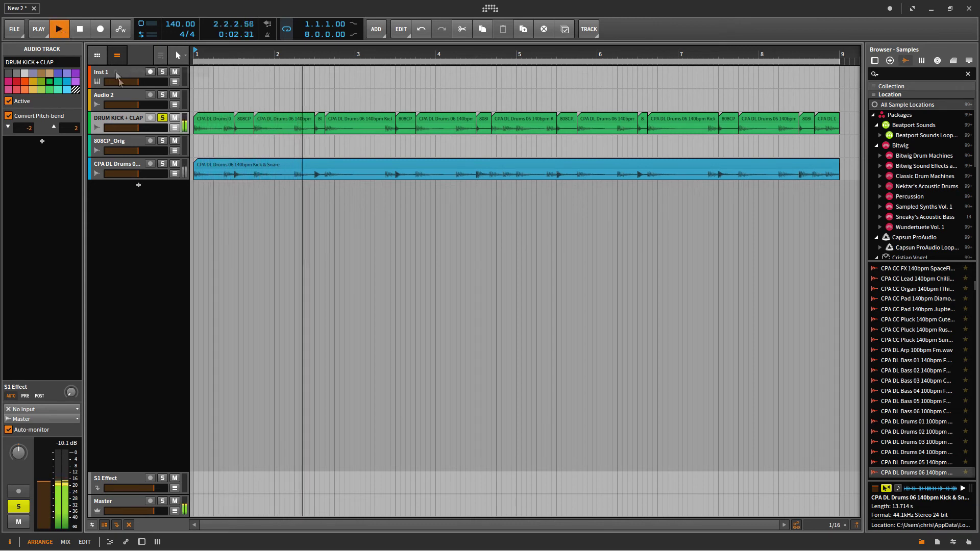
{"action": "left_click", "coordinate": [162, 164]}
{"action": "left_click", "coordinate": [163, 164]}
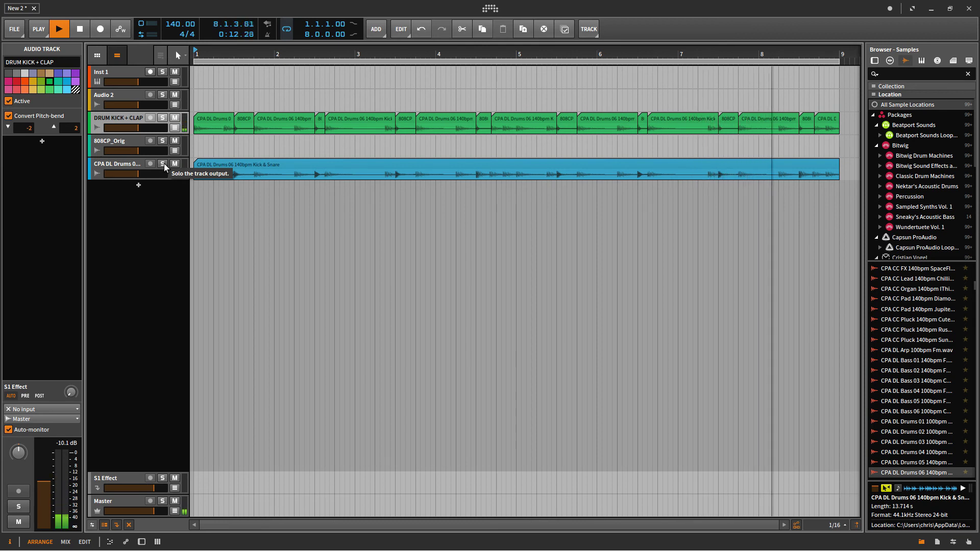
{"action": "left_click", "coordinate": [163, 163]}
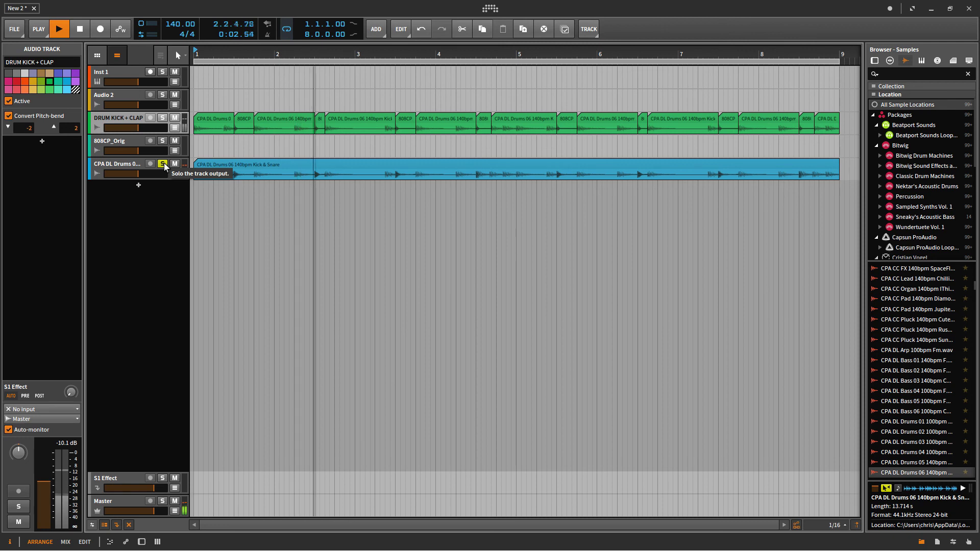
{"action": "left_click", "coordinate": [163, 163]}
{"action": "left_click", "coordinate": [162, 118]}
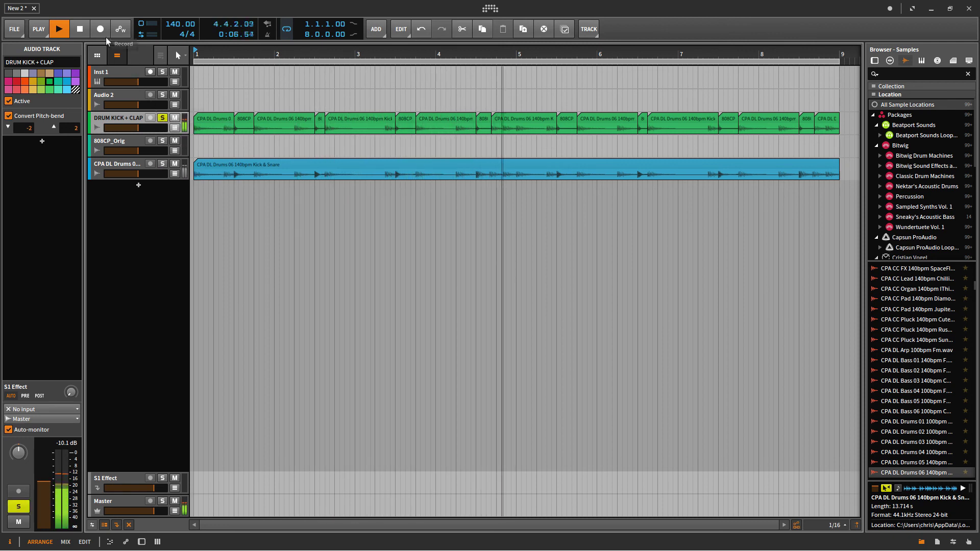
{"action": "left_click", "coordinate": [79, 29]}
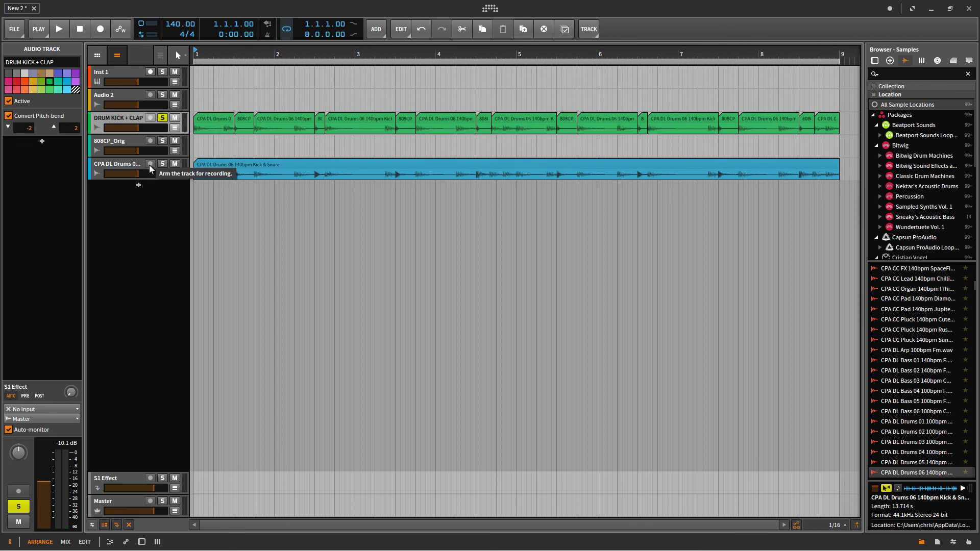